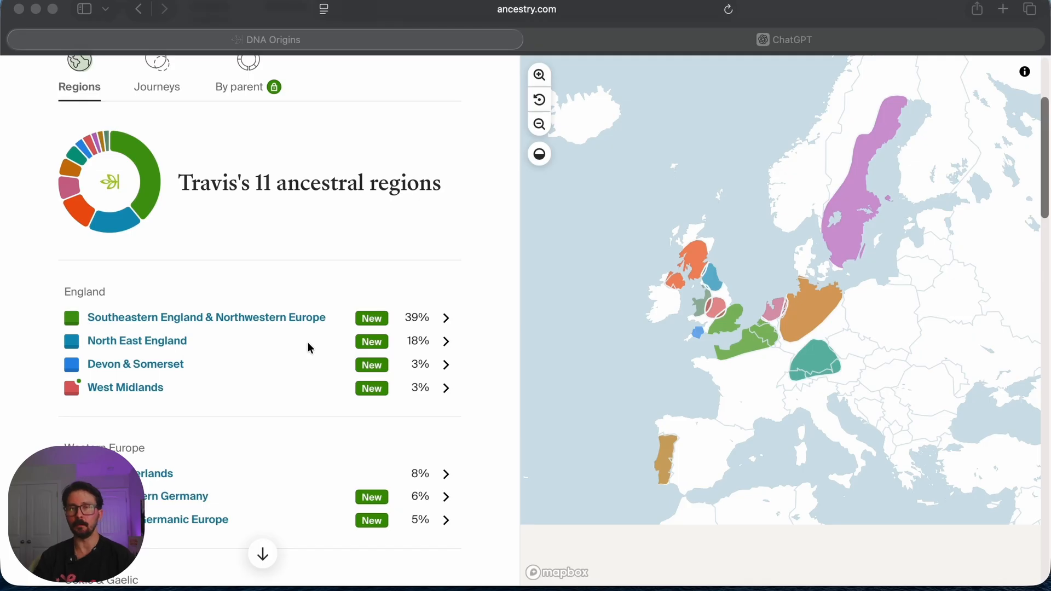
# Open the Southeastern England & Northwestern Europe region, check its estimate's percentage range, and return to the regions overview.
pyautogui.click(288, 315)
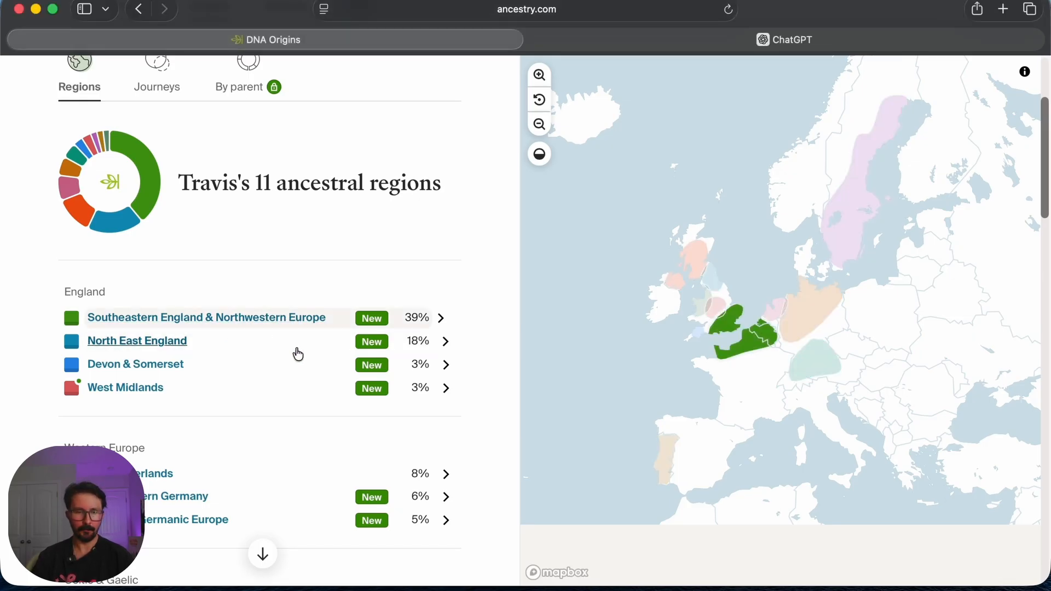
pyautogui.click(237, 318)
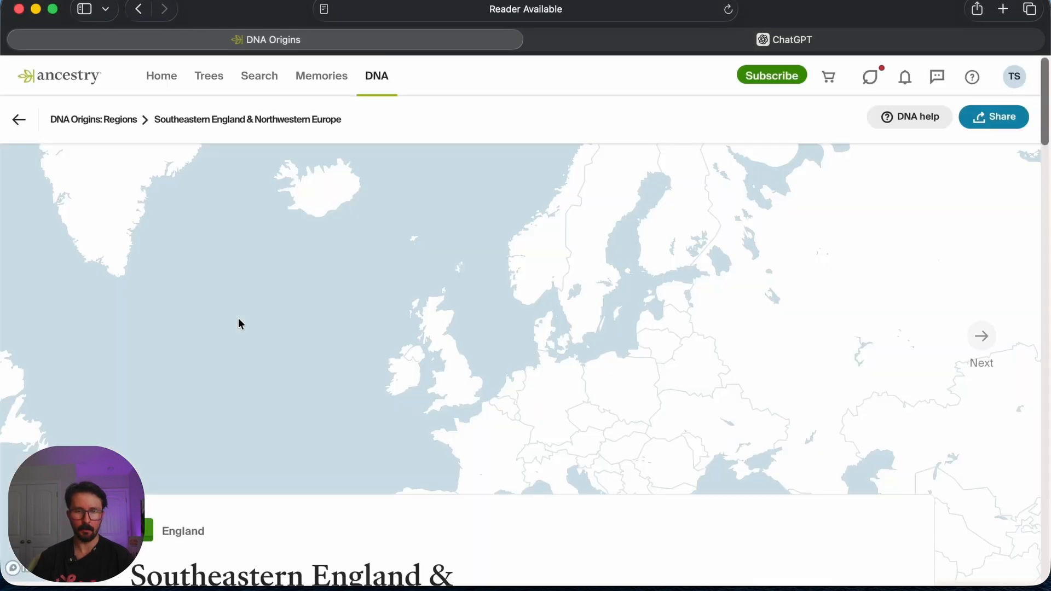
pyautogui.scroll(-5, 451, 444)
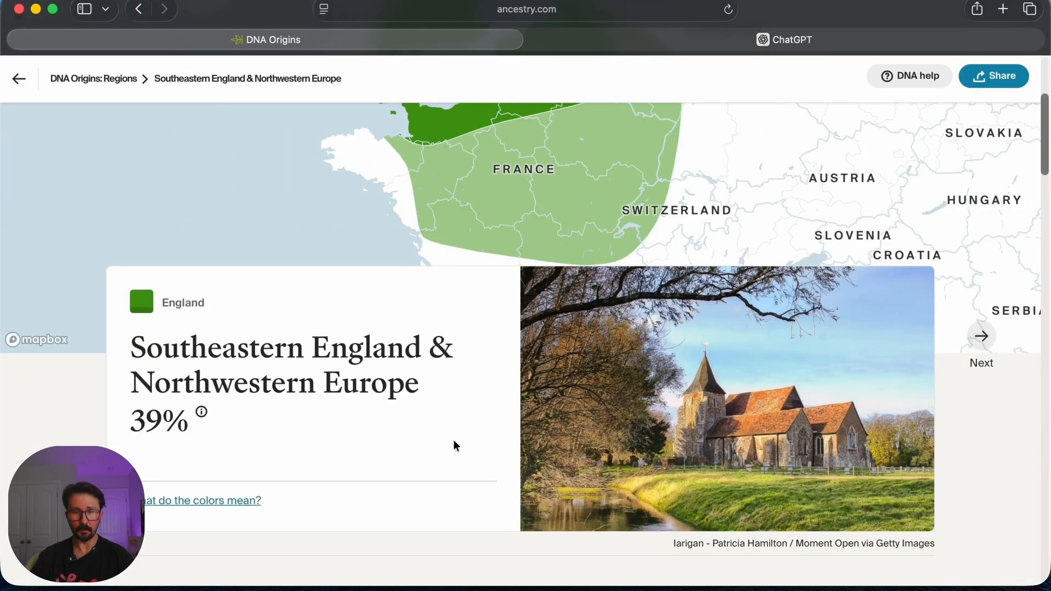
pyautogui.scroll(-2, 429, 331)
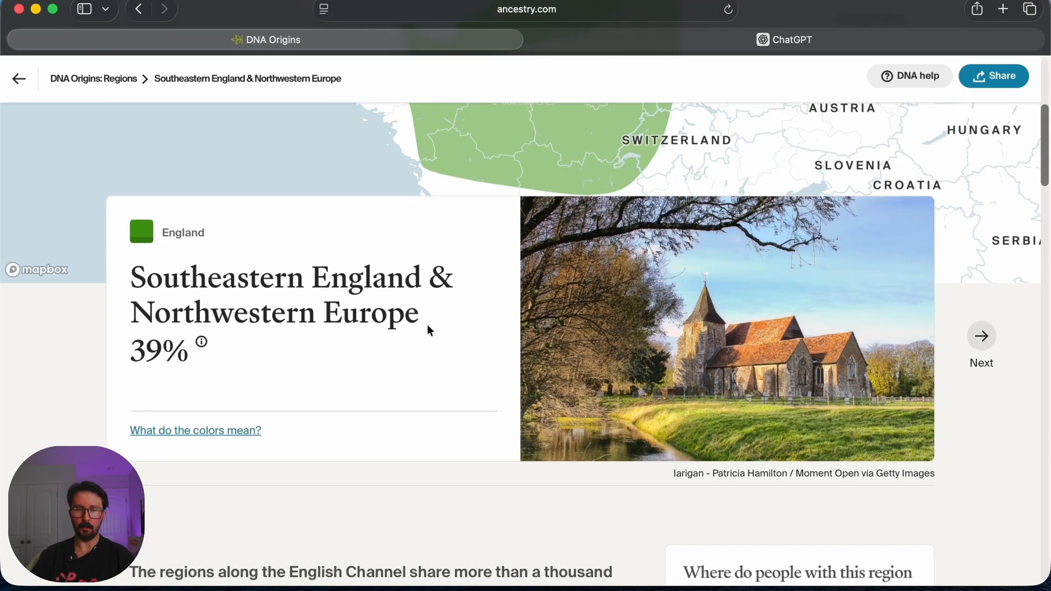
pyautogui.scroll(-3, 428, 325)
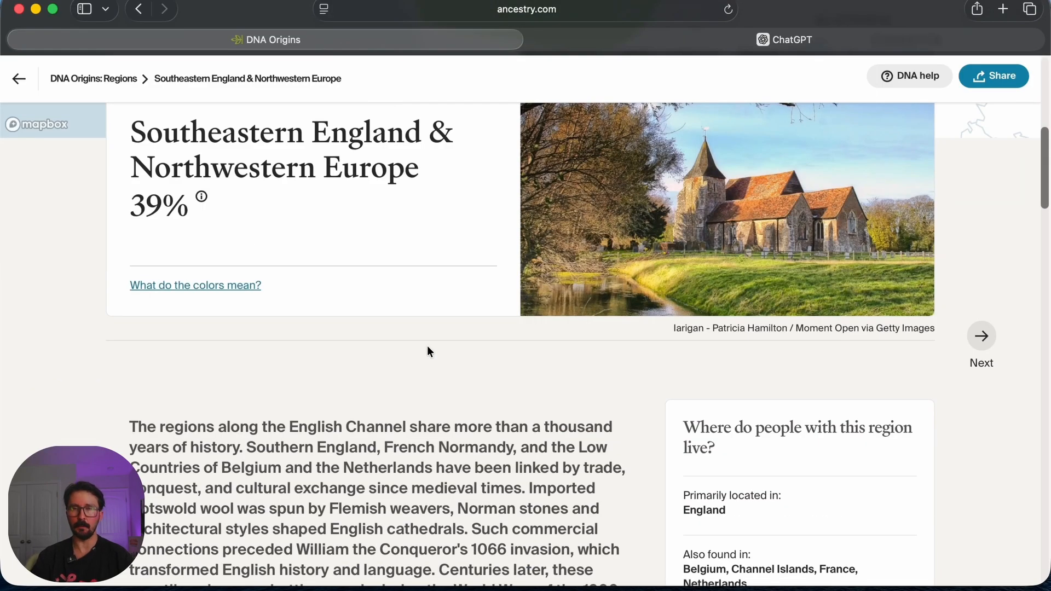
pyautogui.scroll(2, 428, 350)
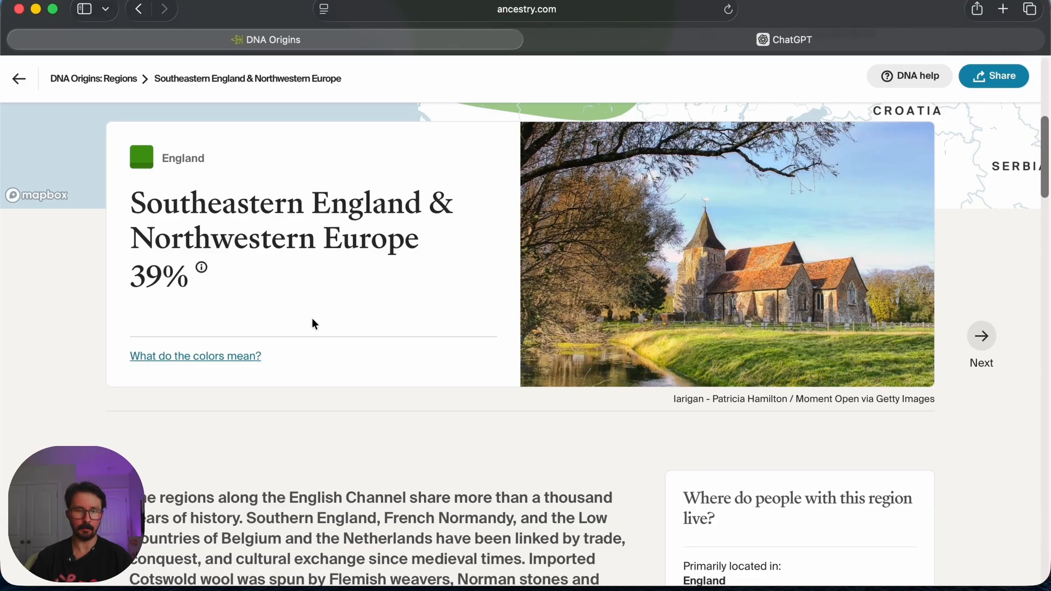
pyautogui.click(204, 273)
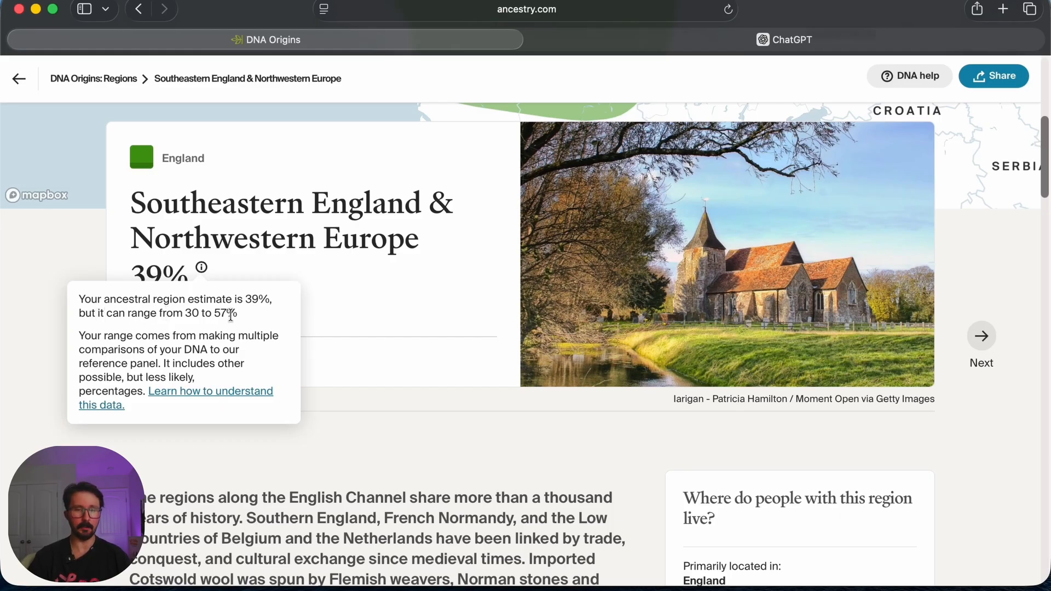
pyautogui.click(315, 258)
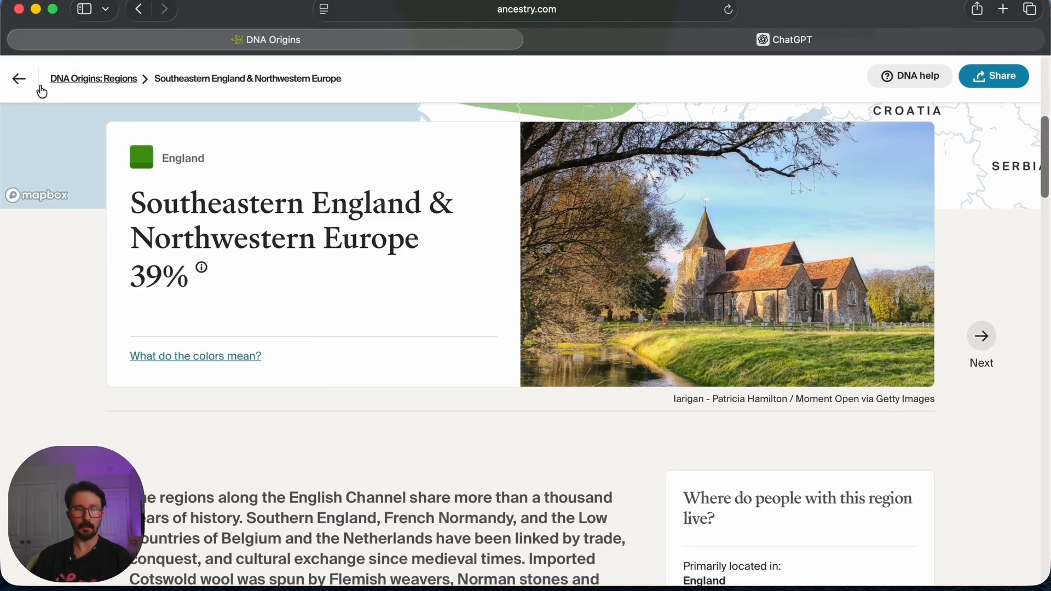
pyautogui.click(21, 83)
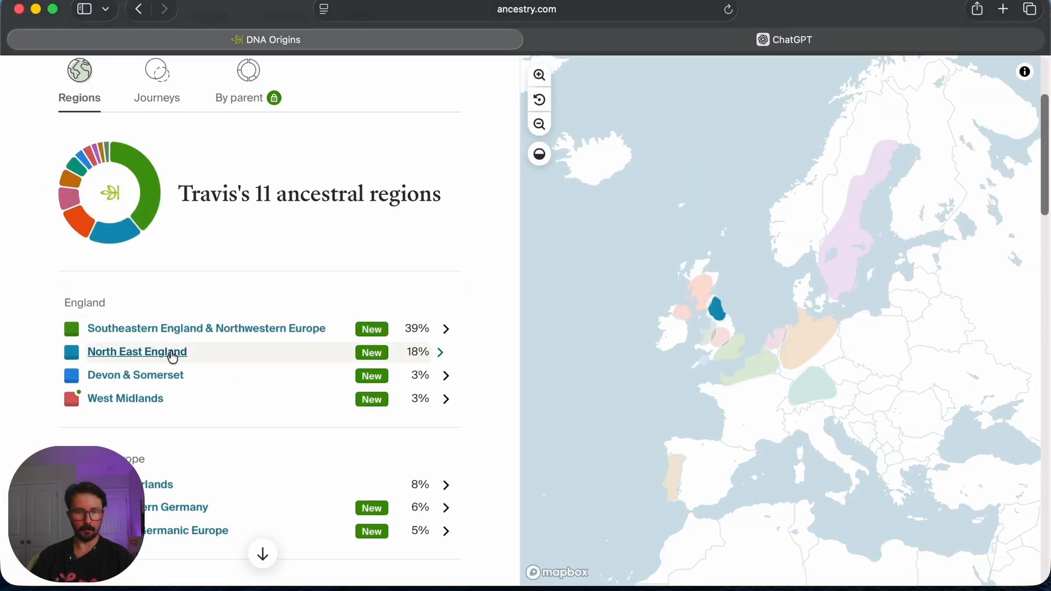
# View the possible percentage range for the North East England region and go back to the regions overview.
pyautogui.click(171, 352)
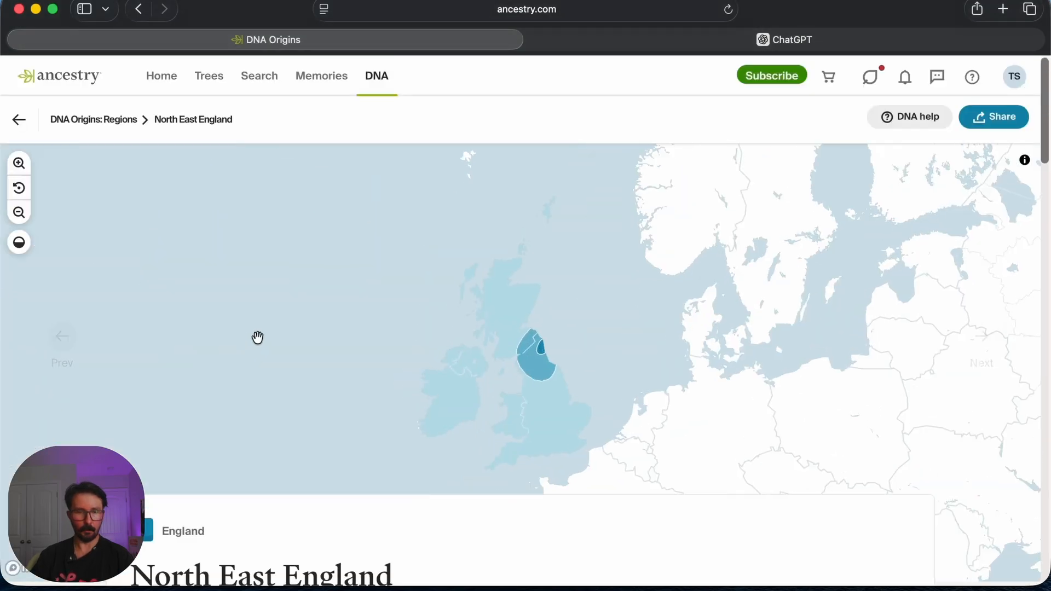
pyautogui.scroll(-7, 343, 453)
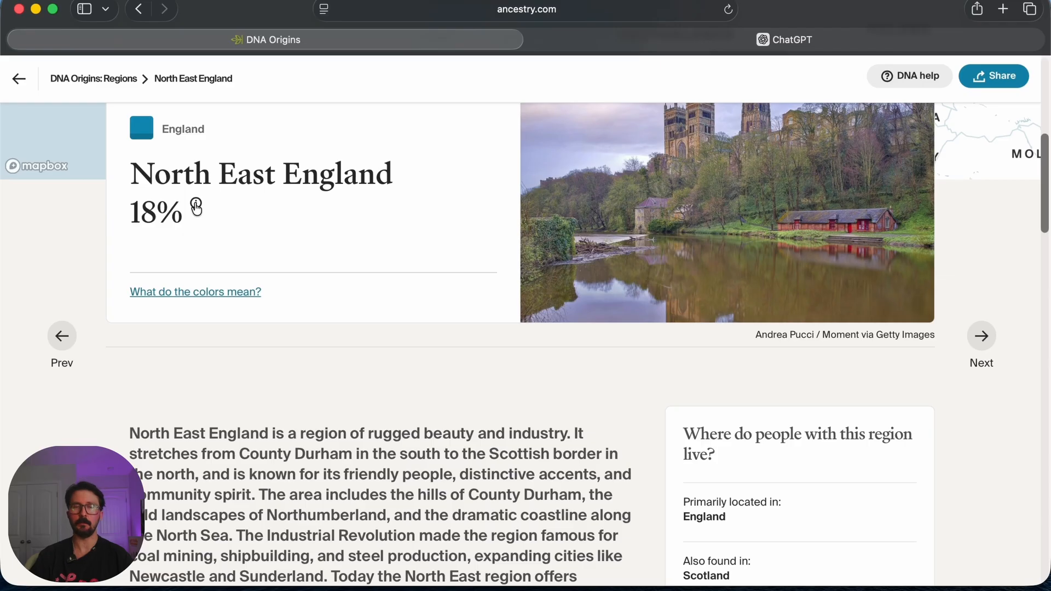
pyautogui.click(196, 207)
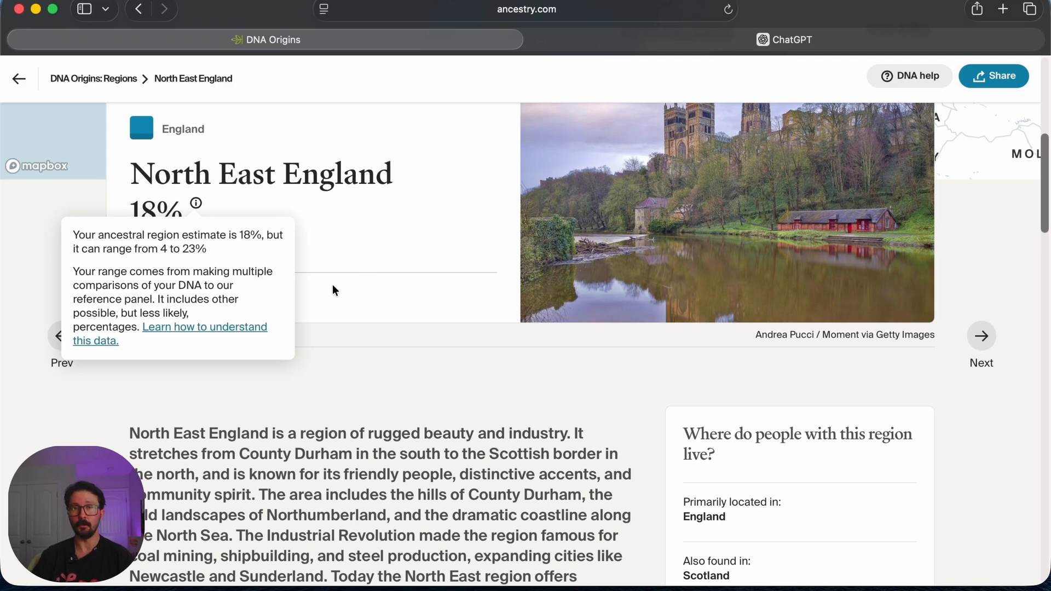
pyautogui.click(28, 87)
pyautogui.click(29, 87)
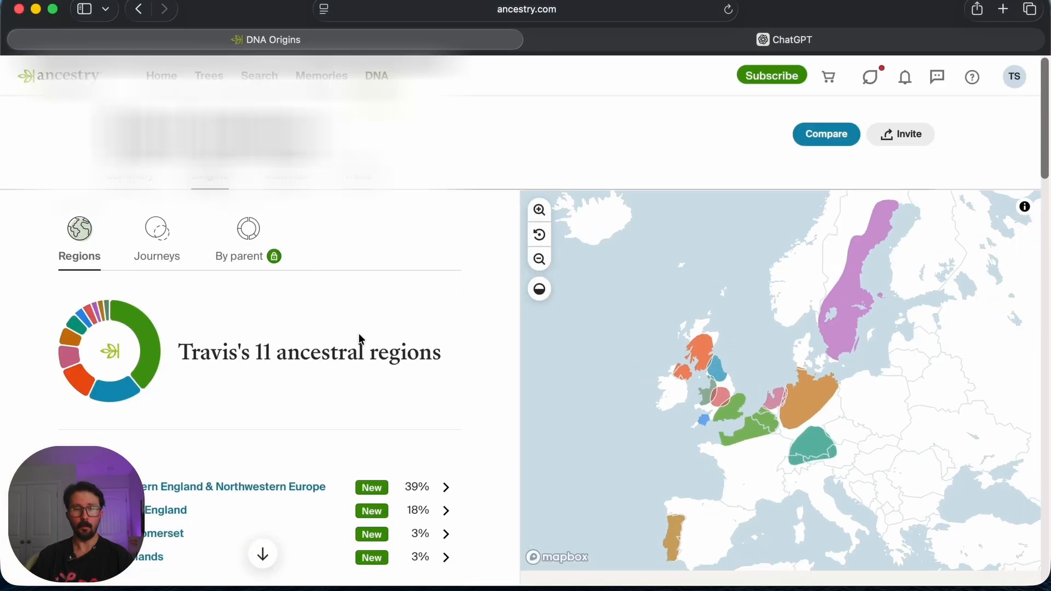
# Find The Netherlands under Western Europe, check its estimate range on the region page, and return to the overview.
pyautogui.scroll(-5, 359, 336)
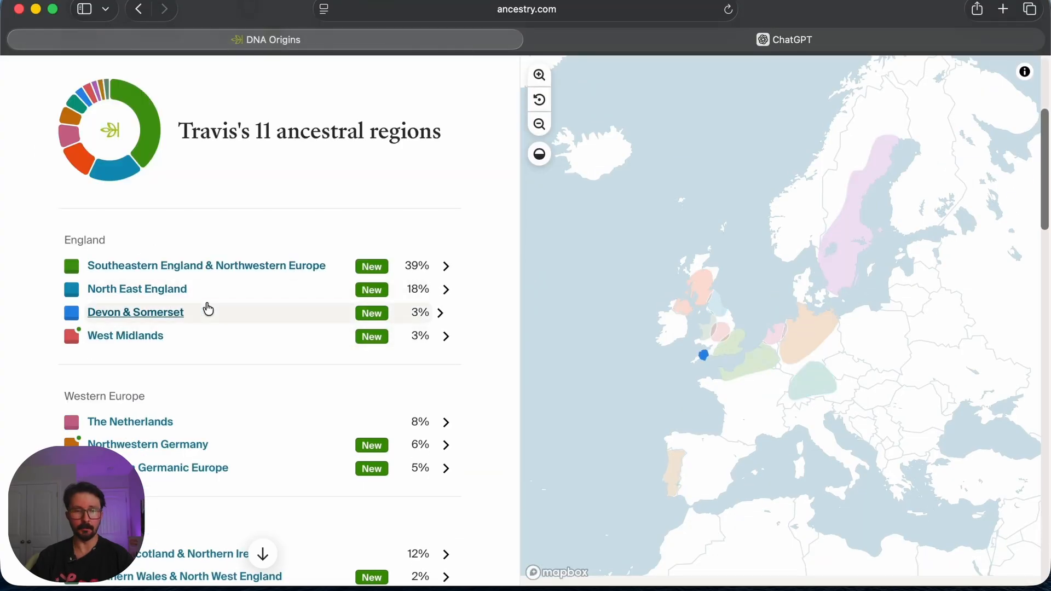
pyautogui.scroll(-1, 218, 310)
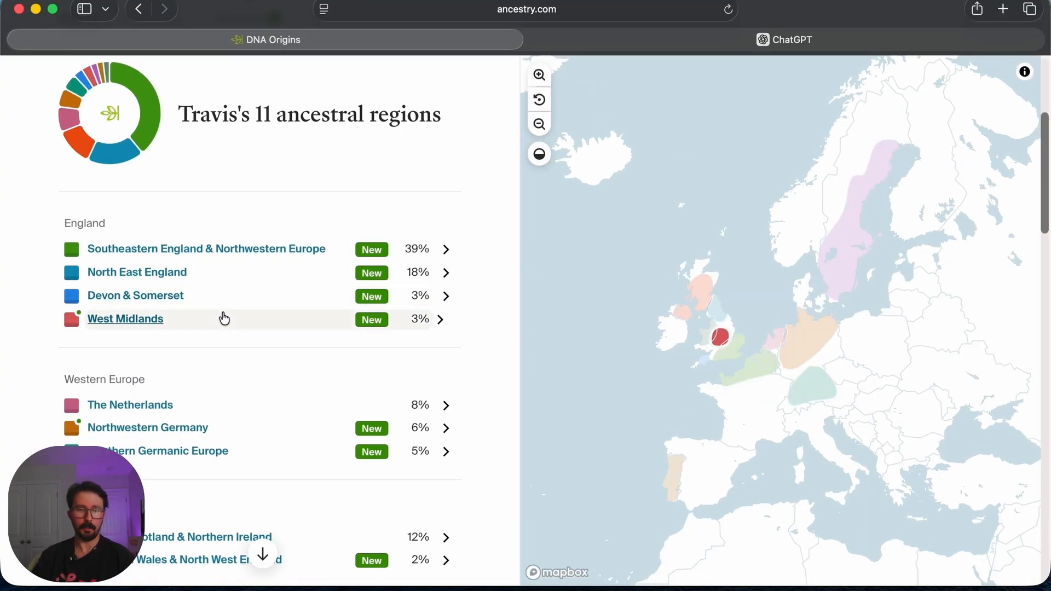
pyautogui.scroll(-5, 225, 318)
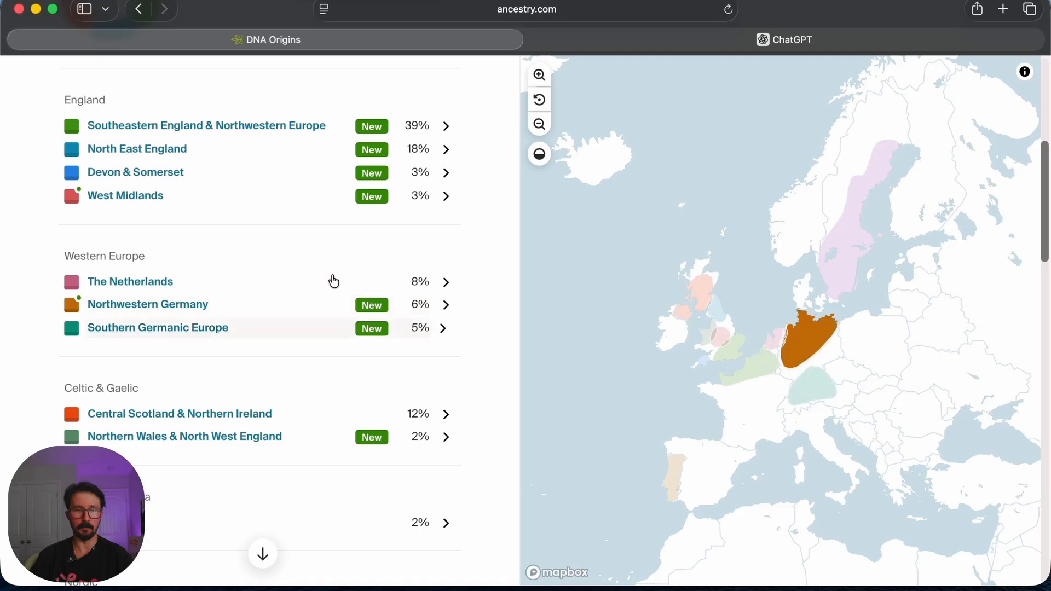
pyautogui.scroll(-1, 268, 301)
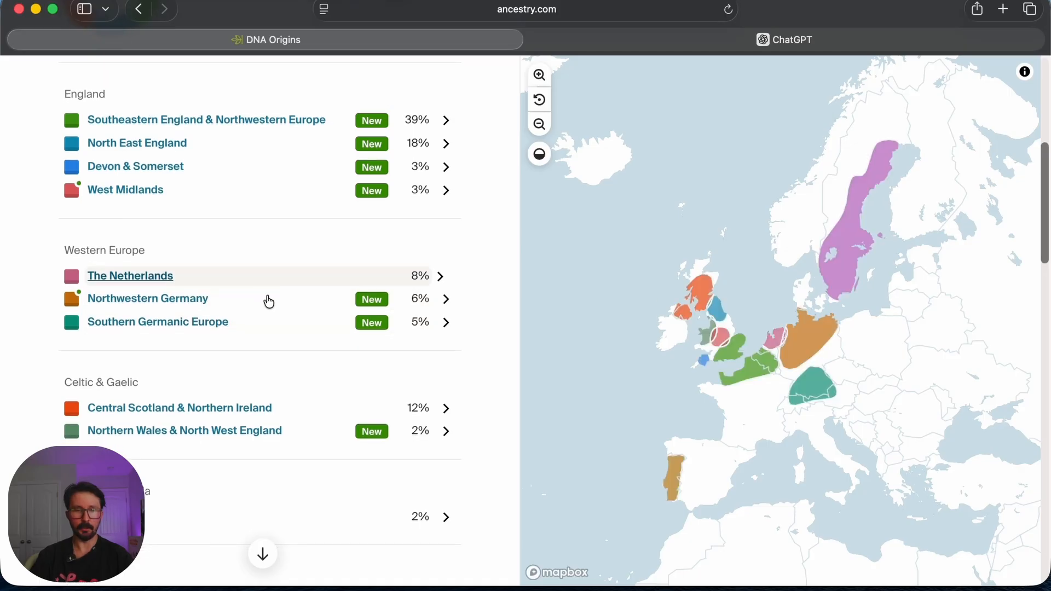
pyautogui.click(167, 277)
pyautogui.scroll(-10, 311, 335)
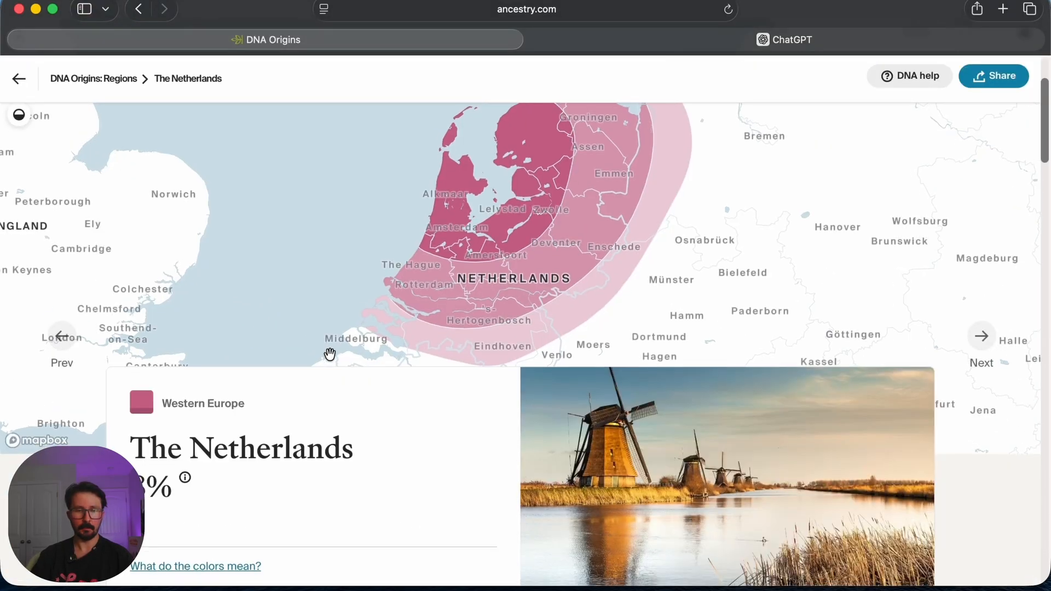
pyautogui.moveTo(187, 253)
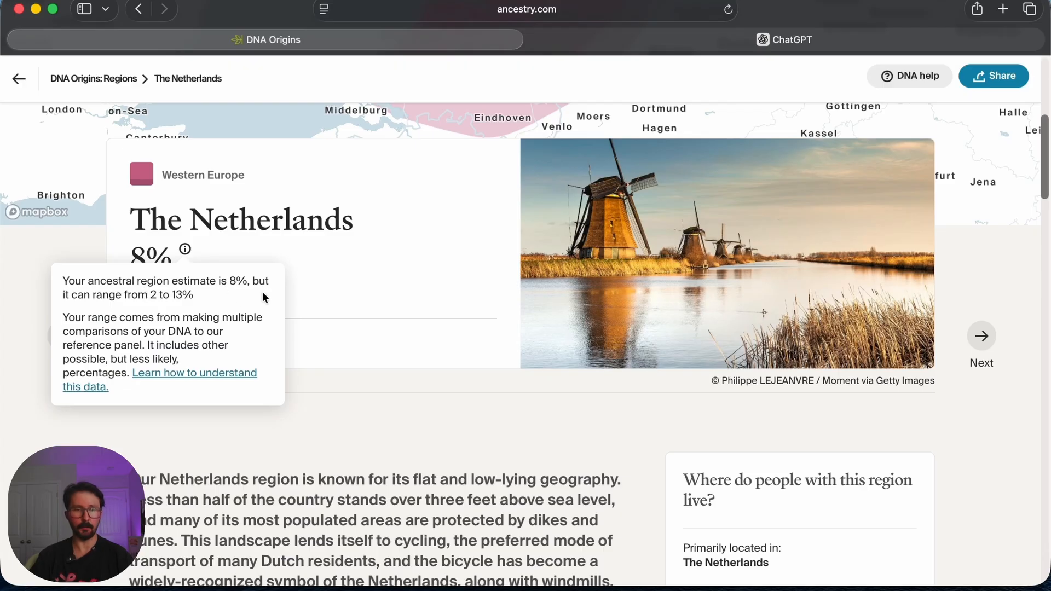
pyautogui.click(19, 79)
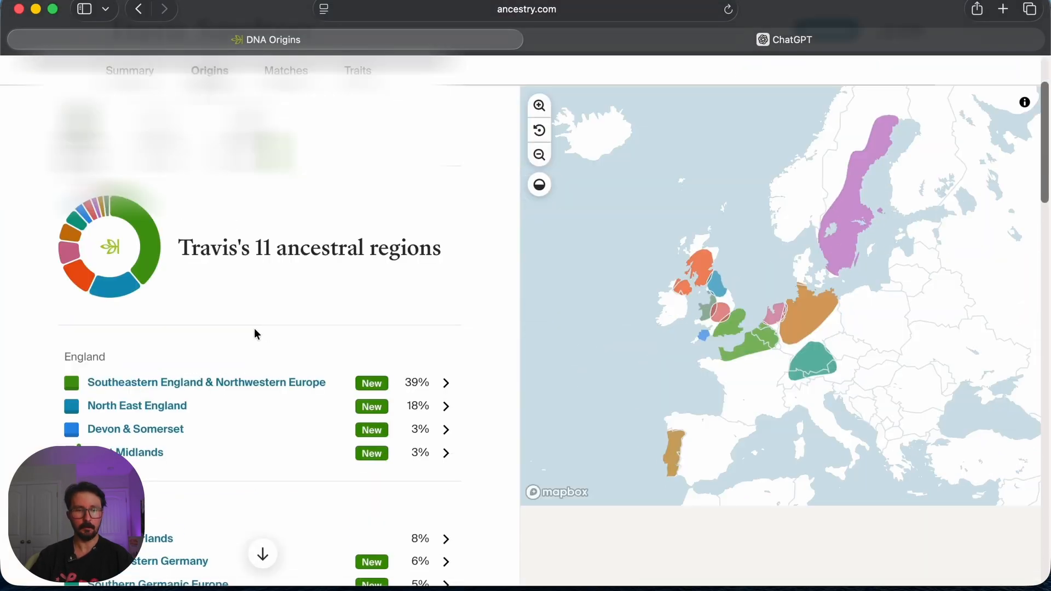
# Open Portugal under Iberian Peninsula, view the range behind its estimate, and return to the regions overview.
pyautogui.scroll(-5, 262, 335)
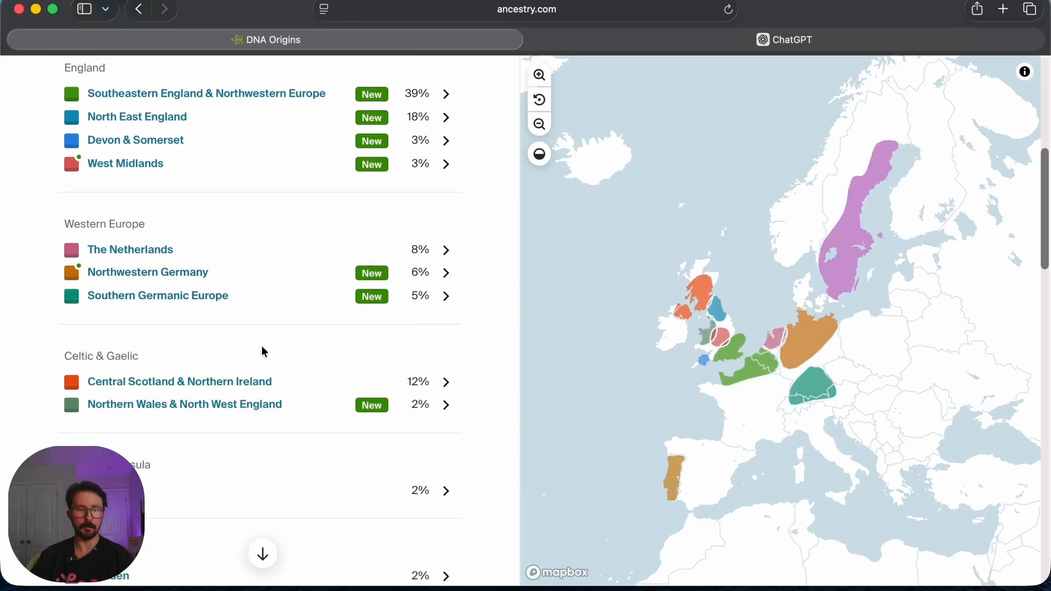
pyautogui.scroll(-3, 225, 329)
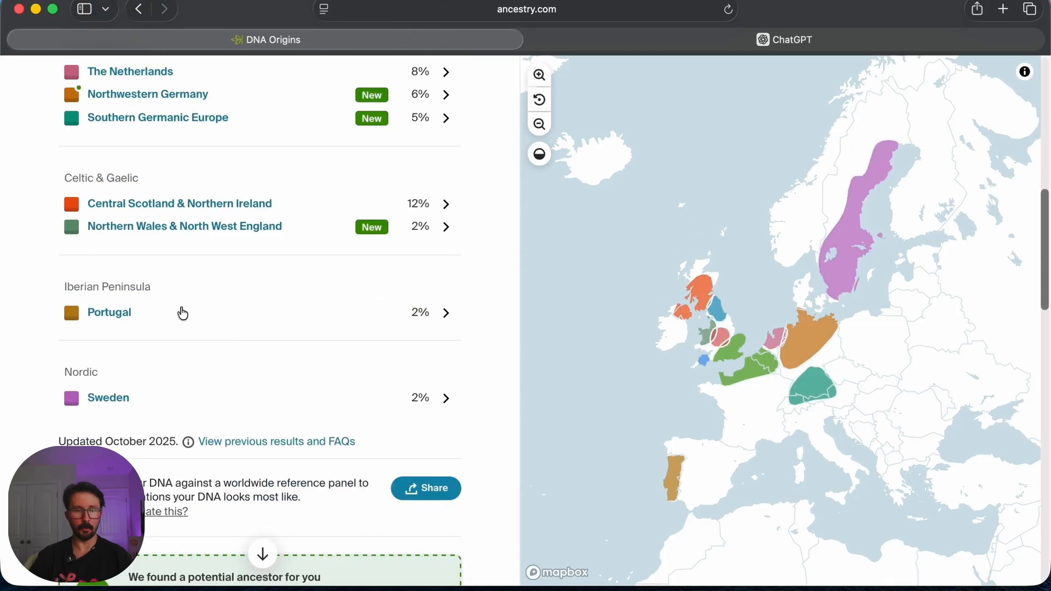
pyautogui.click(117, 314)
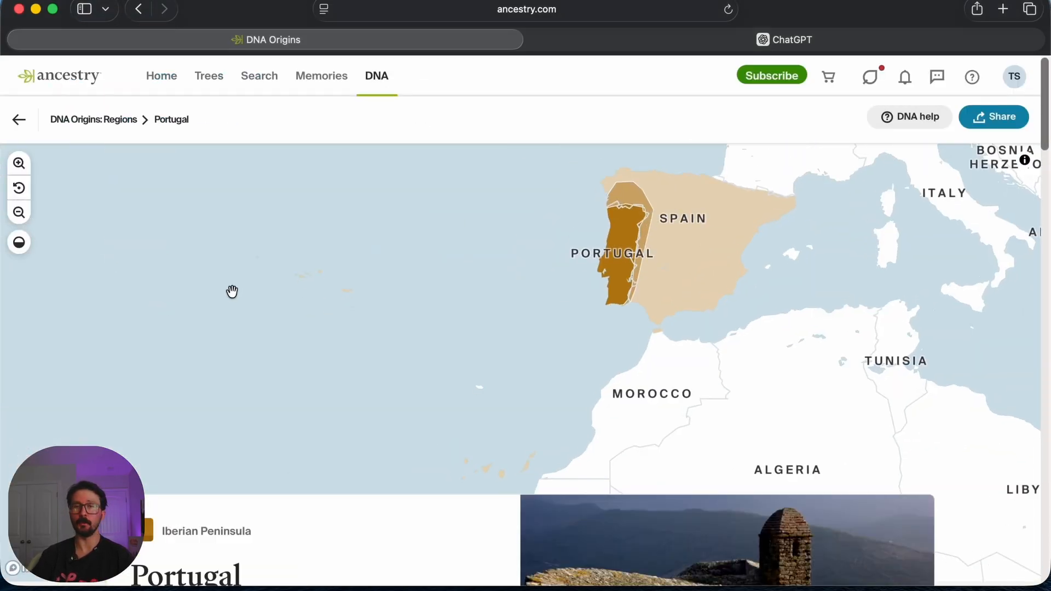
pyautogui.scroll(-5, 273, 310)
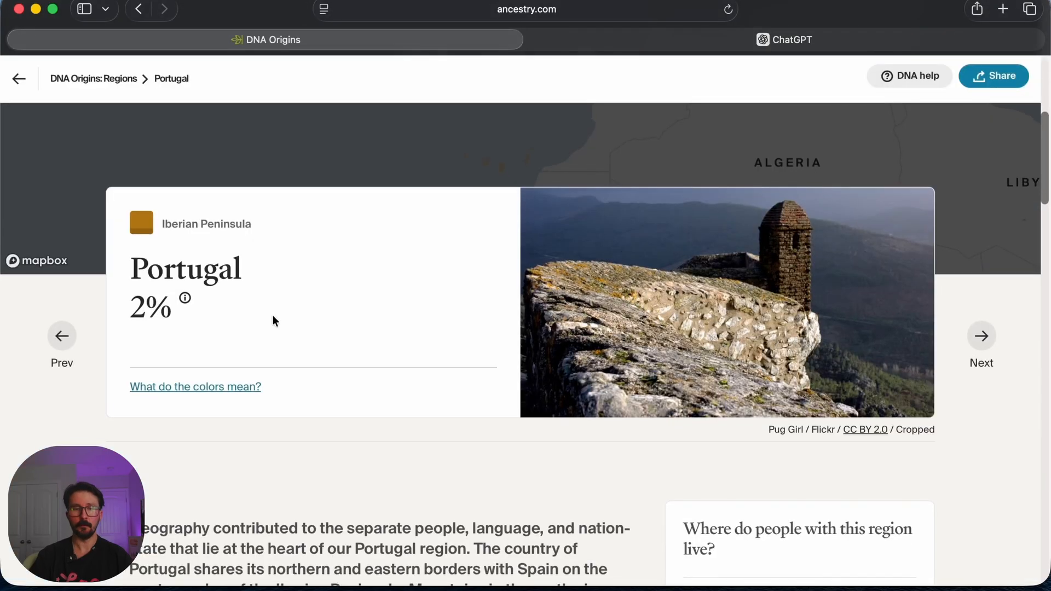
pyautogui.click(186, 301)
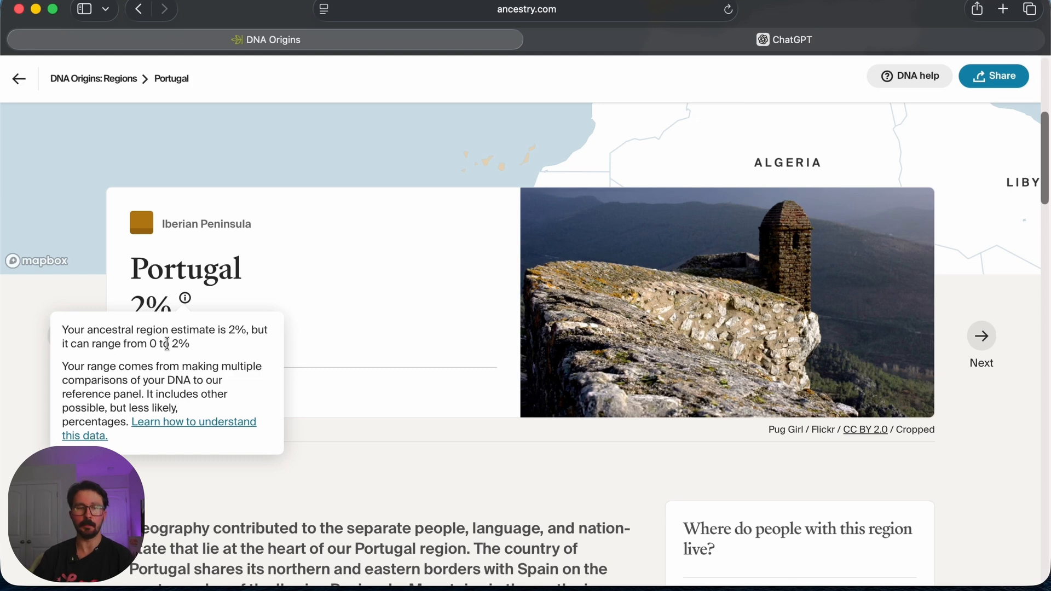
pyautogui.click(19, 78)
# Open Sweden under Nordic, examine its estimate's percentage range, and go back to the regions overview.
pyautogui.scroll(-10, 321, 362)
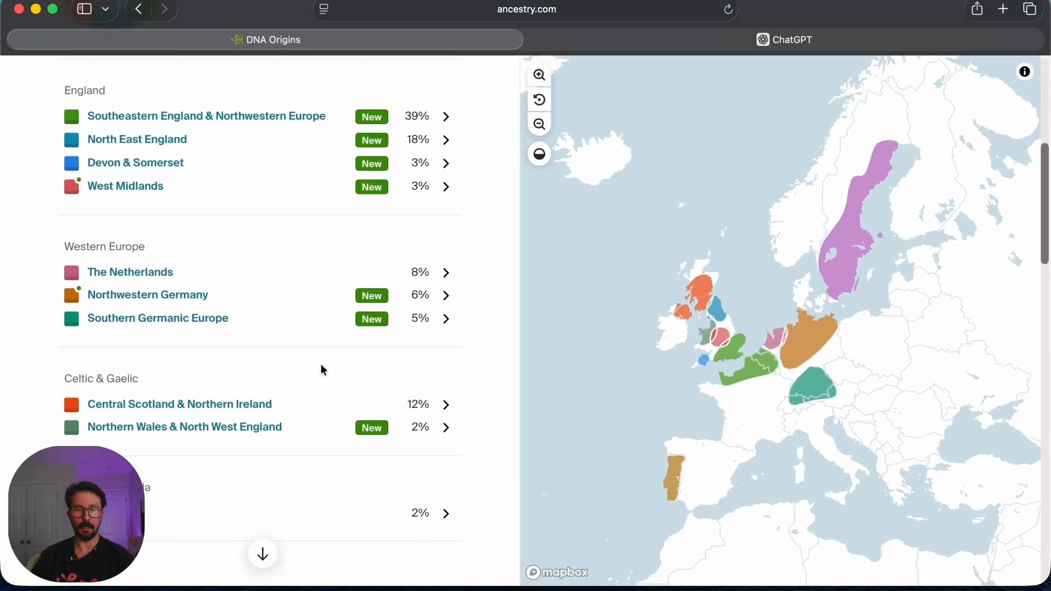
pyautogui.scroll(-3, 319, 366)
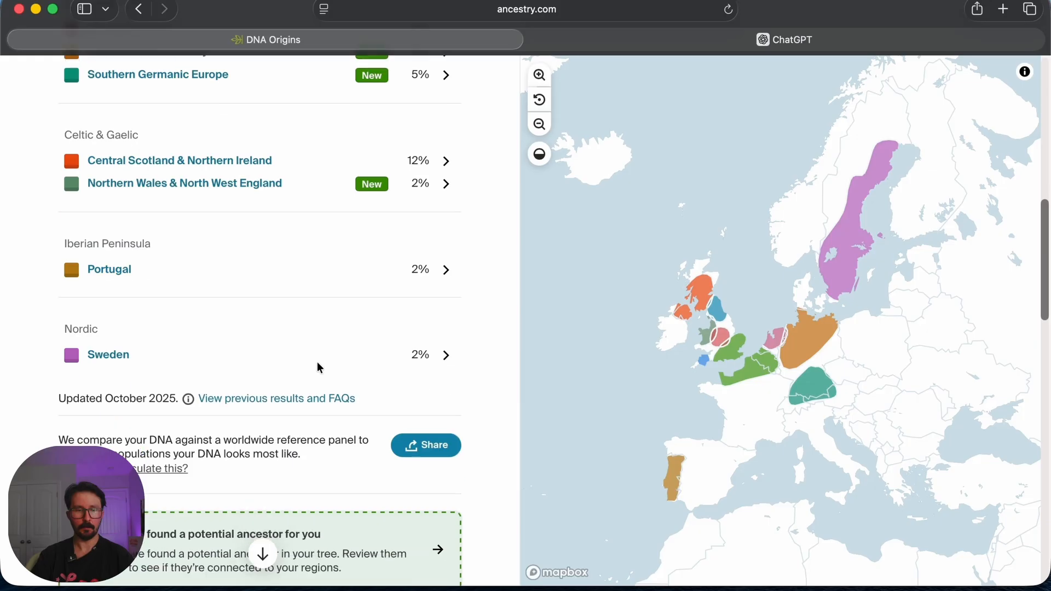
pyautogui.click(100, 357)
pyautogui.scroll(-5, 399, 328)
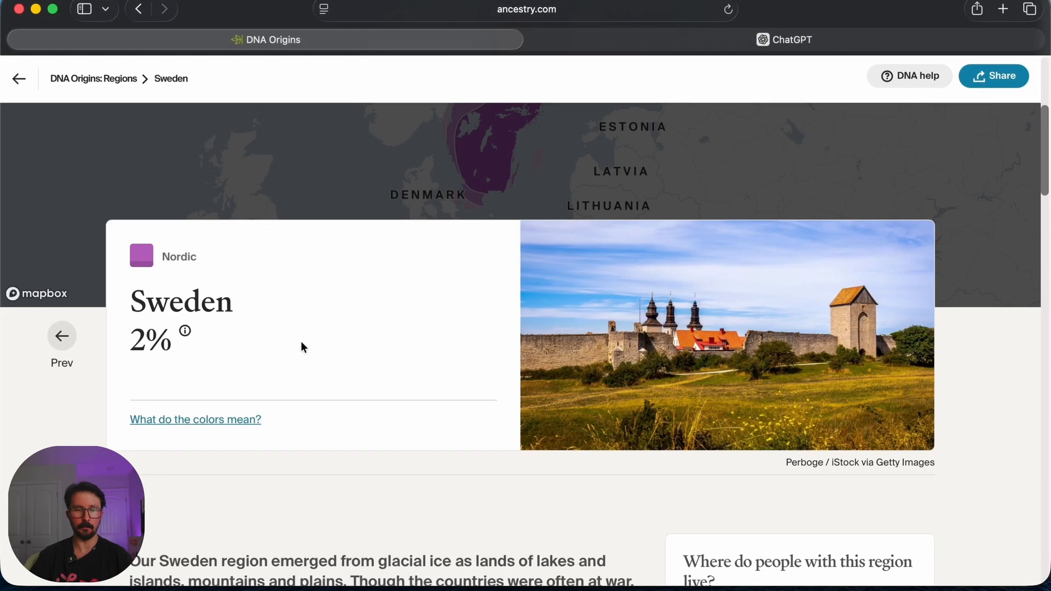
pyautogui.click(187, 332)
pyautogui.scroll(-1, 263, 340)
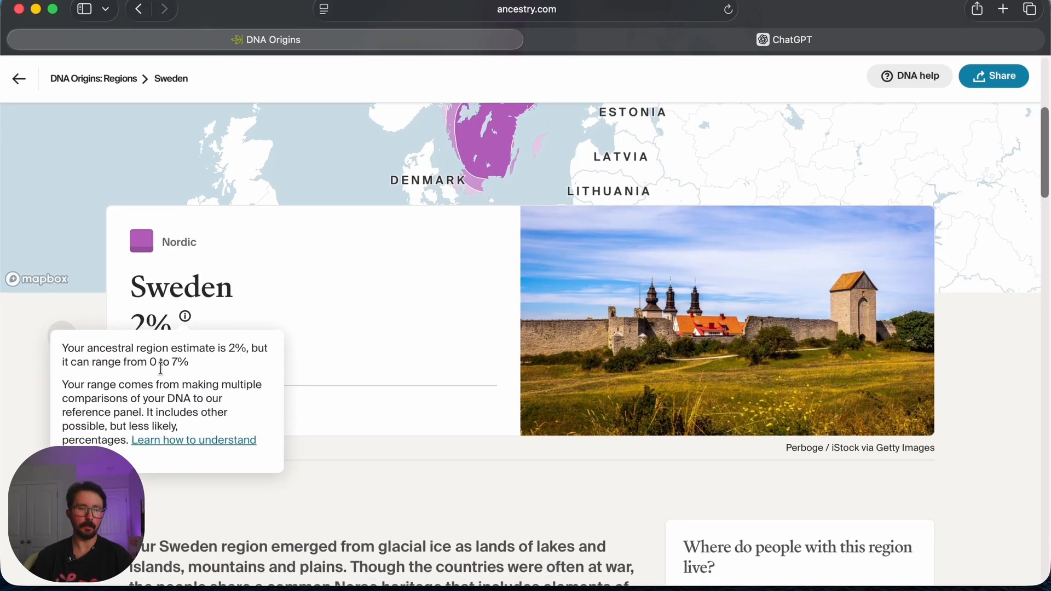
pyautogui.click(22, 81)
# Check the estimate range for Central Scotland & Northern Ireland under Celtic & Gaelic and return to the regions list.
pyautogui.scroll(-6, 321, 306)
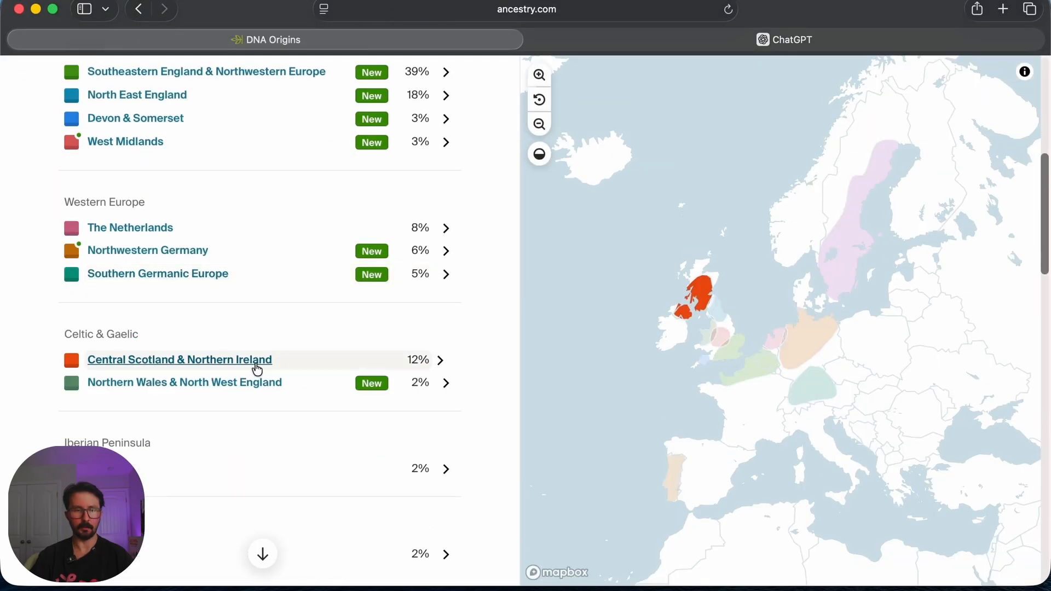
pyautogui.click(245, 368)
pyautogui.scroll(-6, 327, 318)
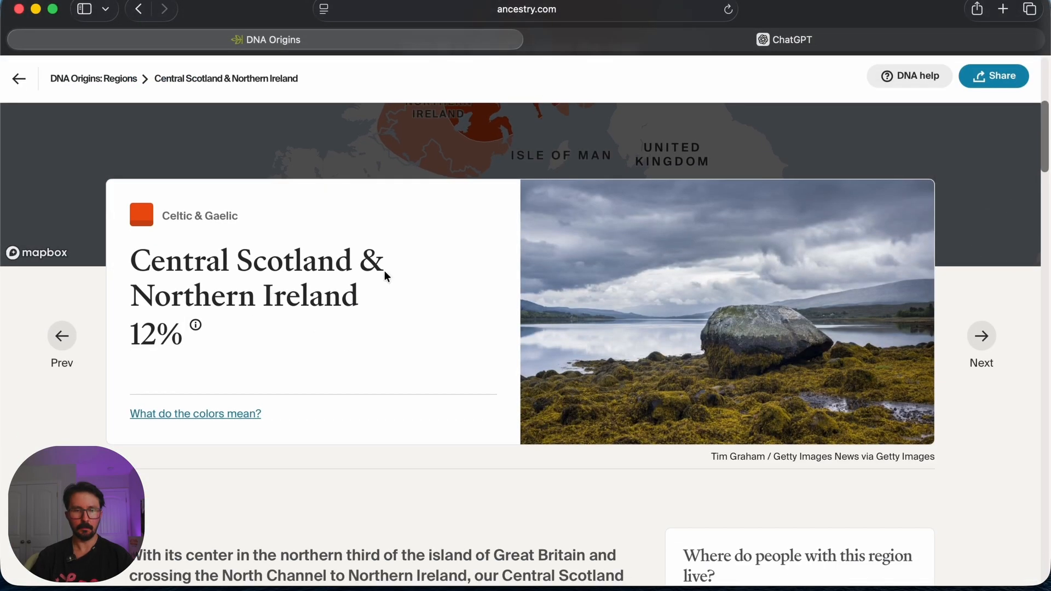
pyautogui.click(196, 329)
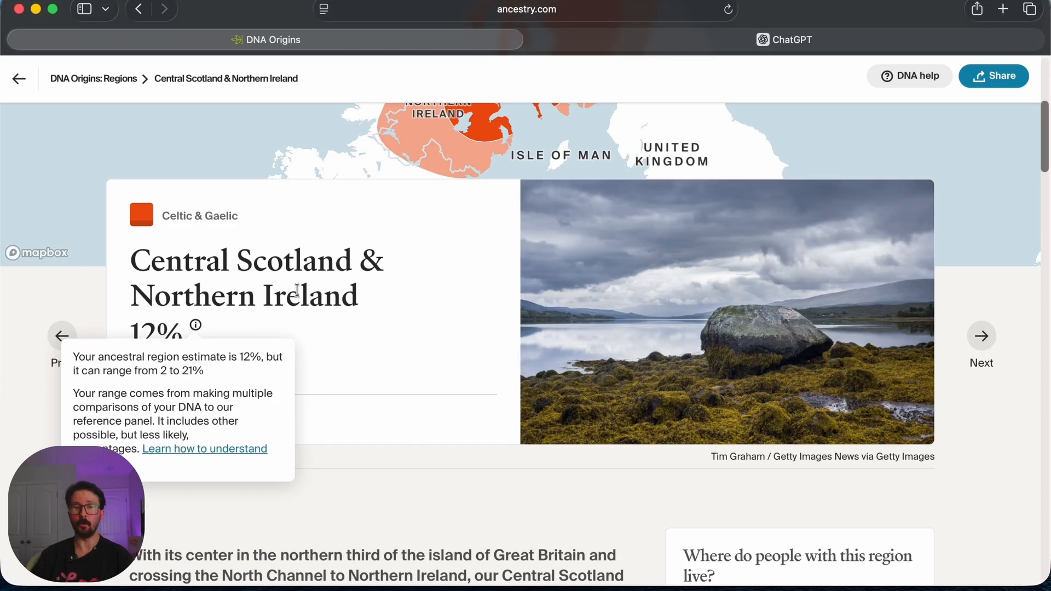
pyautogui.scroll(1, 272, 281)
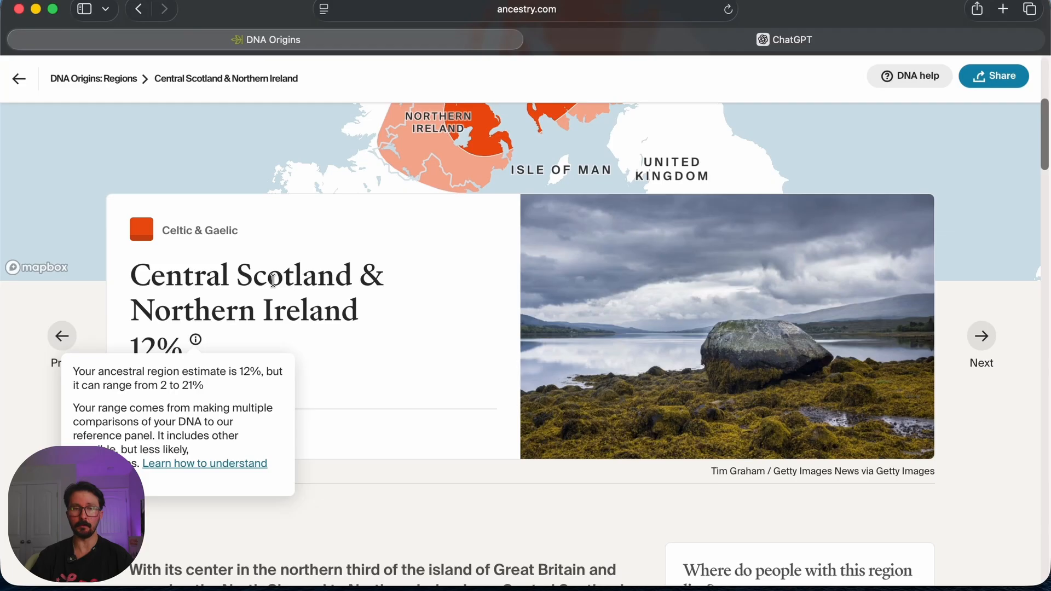
pyautogui.click(20, 81)
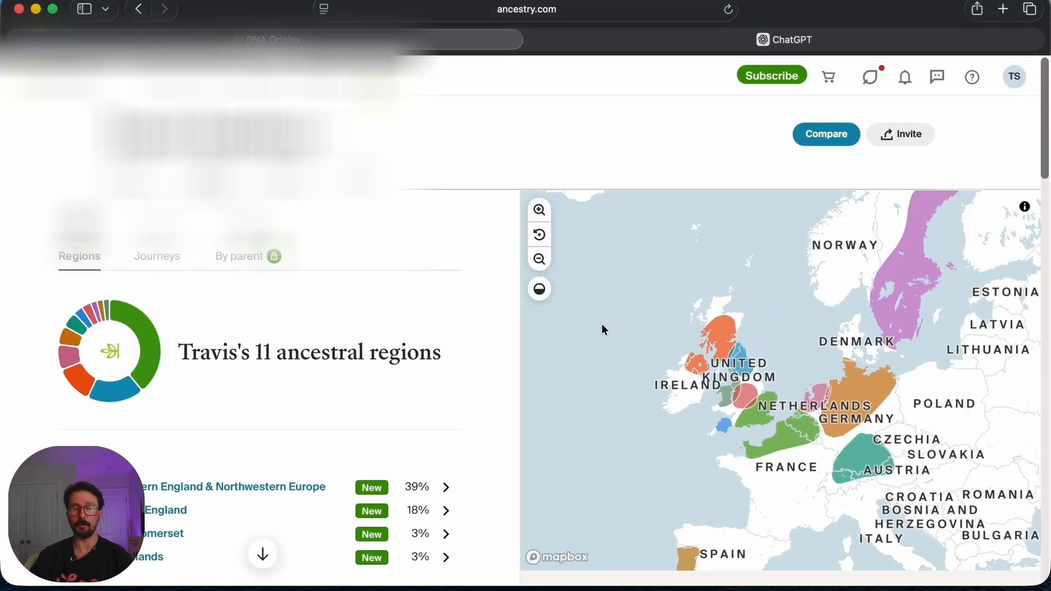
pyautogui.scroll(-1, 597, 339)
pyautogui.scroll(-3, 202, 293)
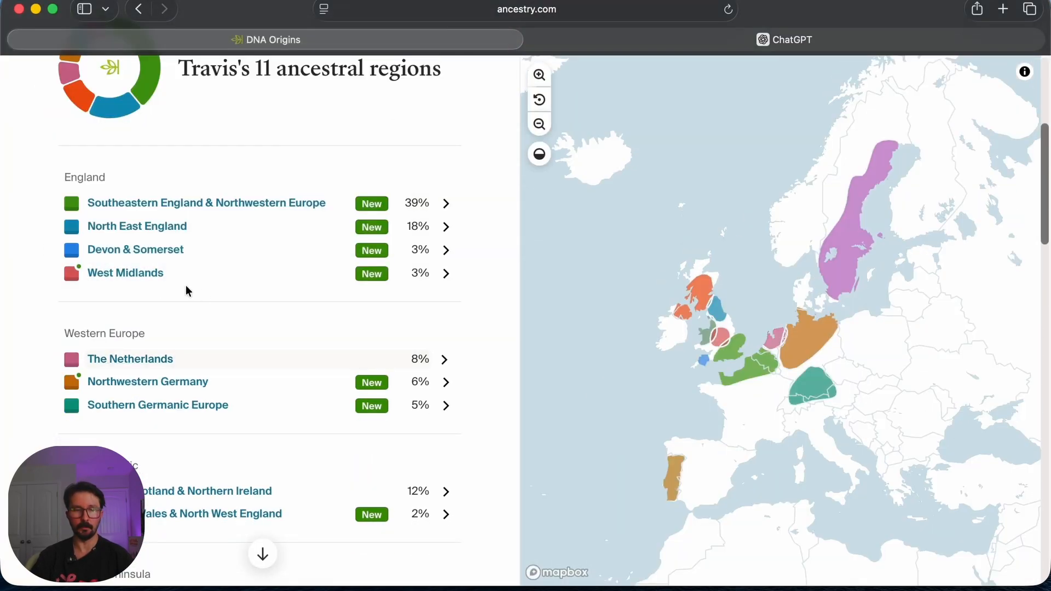
# Open Northern Wales & North West England under Celtic & Gaelic, view its estimate's percentage range, and return to the regions overview.
pyautogui.scroll(-2, 252, 328)
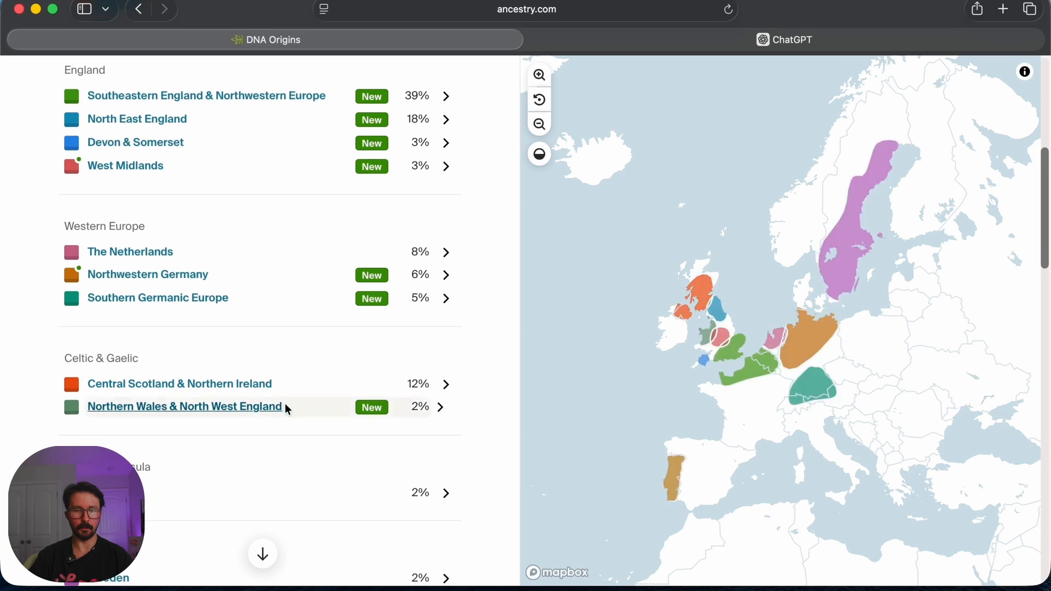
pyautogui.scroll(-3, 265, 401)
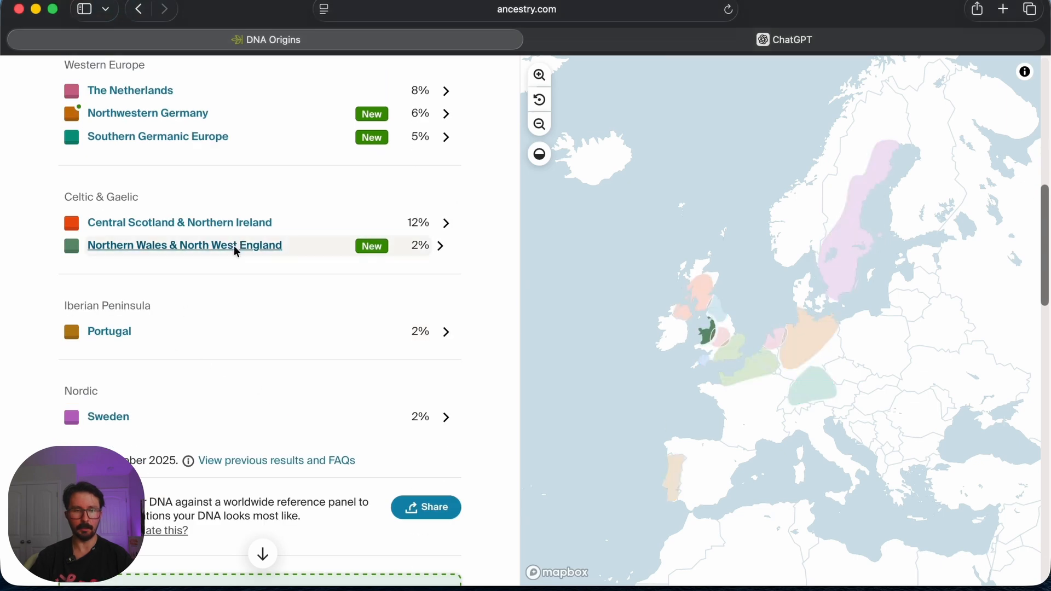
pyautogui.click(237, 252)
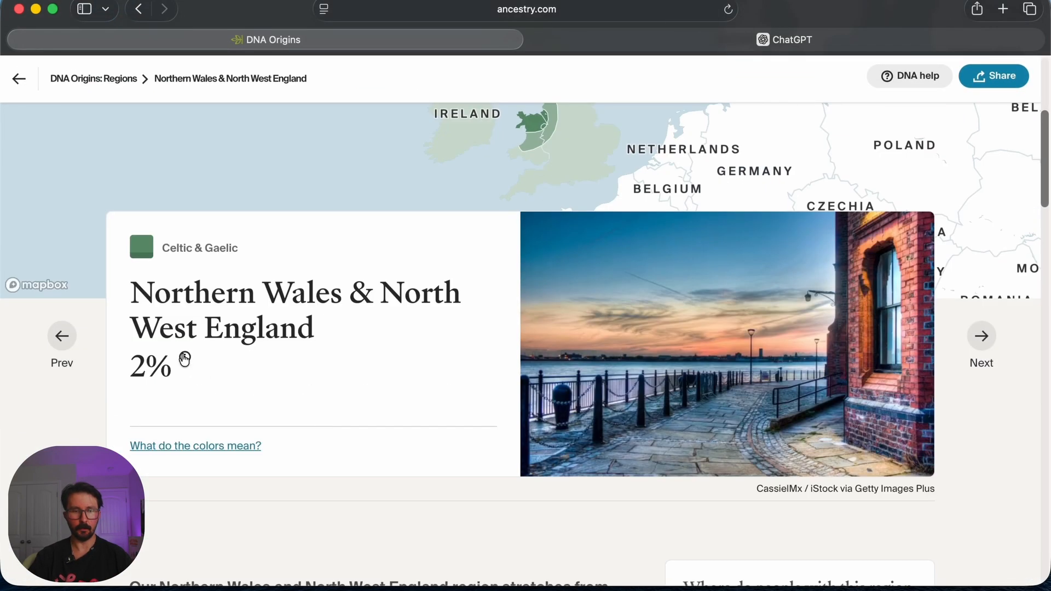
pyautogui.click(185, 359)
pyautogui.scroll(-2, 289, 377)
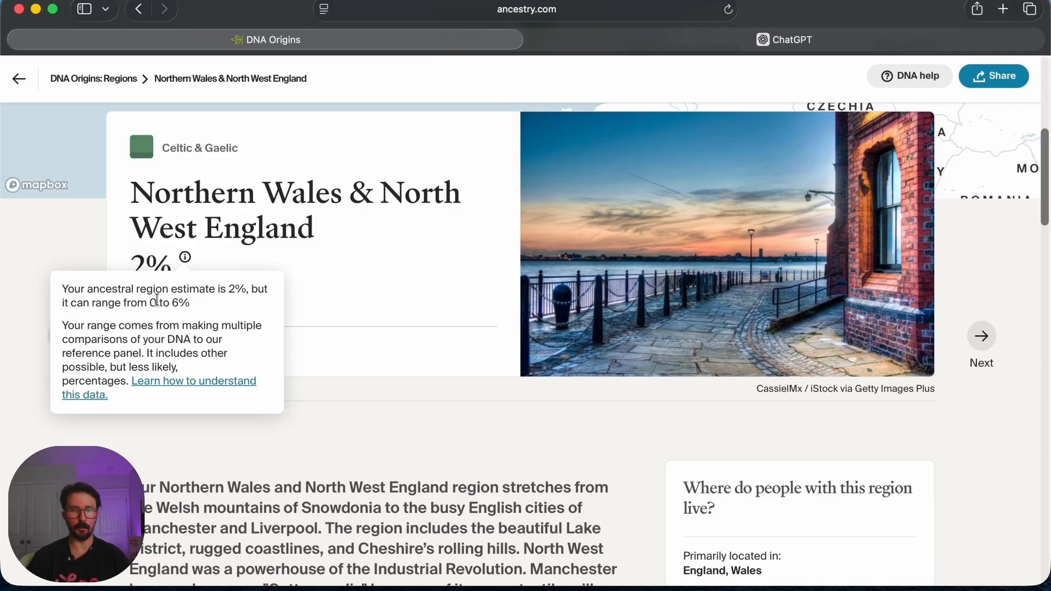
pyautogui.click(20, 79)
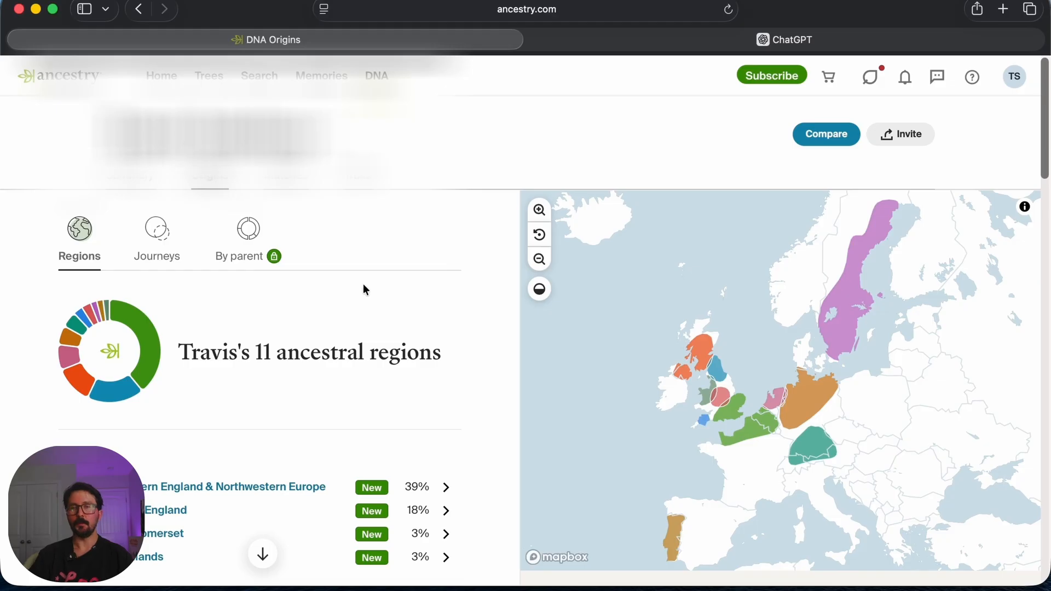
# Skim the rest of the regions overview down to the Regions tested and Compare with matches sections, and return to the region list.
pyautogui.scroll(-1, 412, 319)
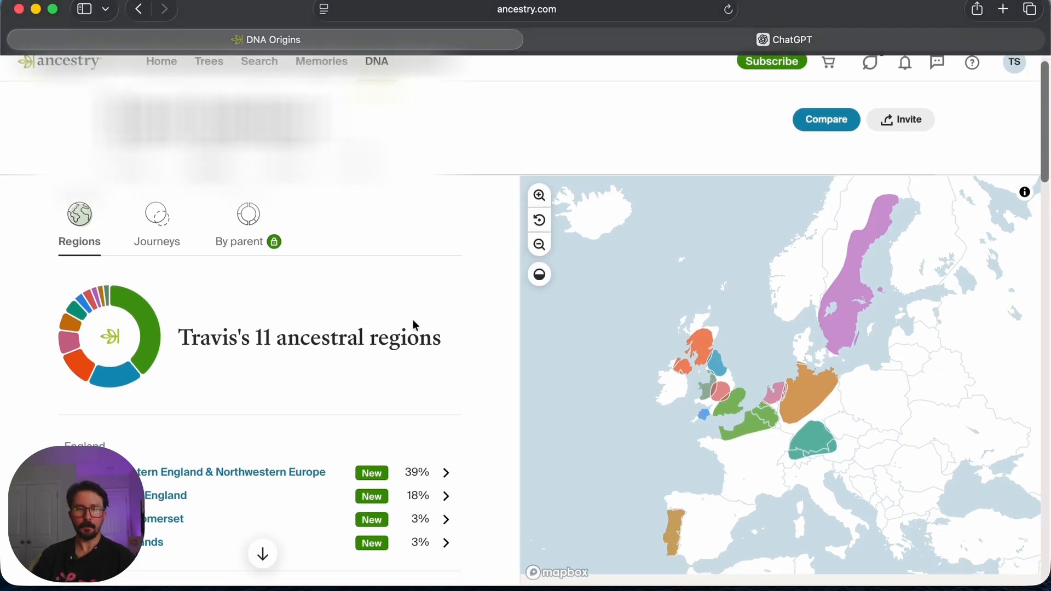
pyautogui.scroll(-15, 412, 319)
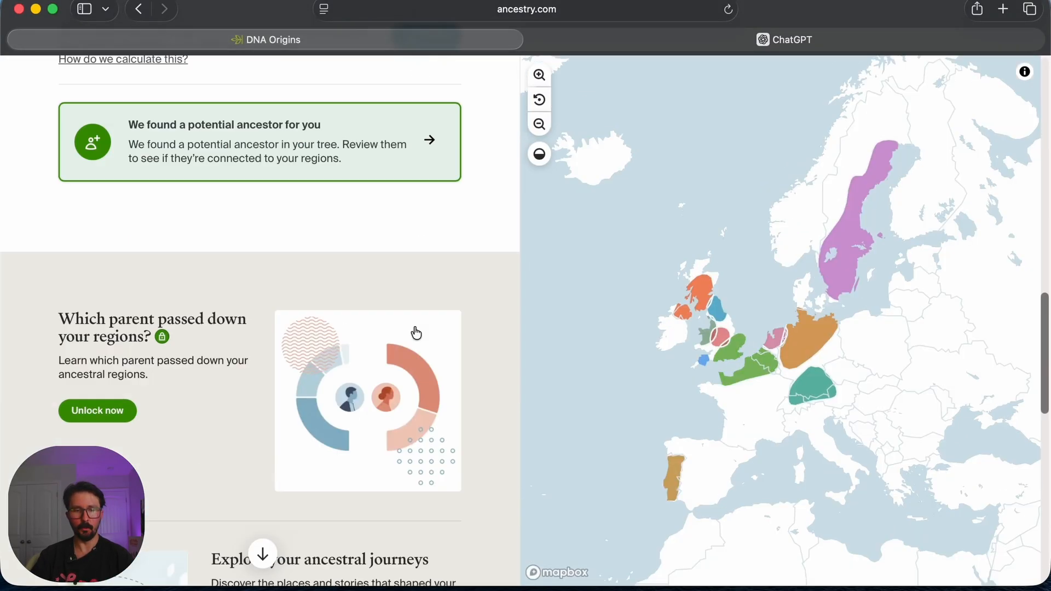
pyautogui.scroll(-12, 415, 335)
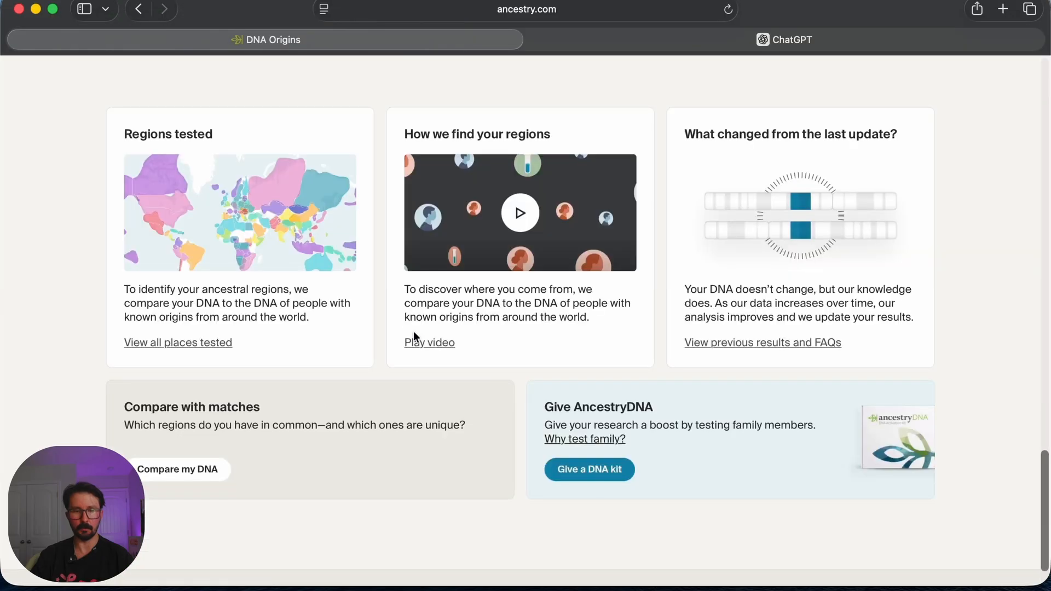
pyautogui.scroll(20, 414, 337)
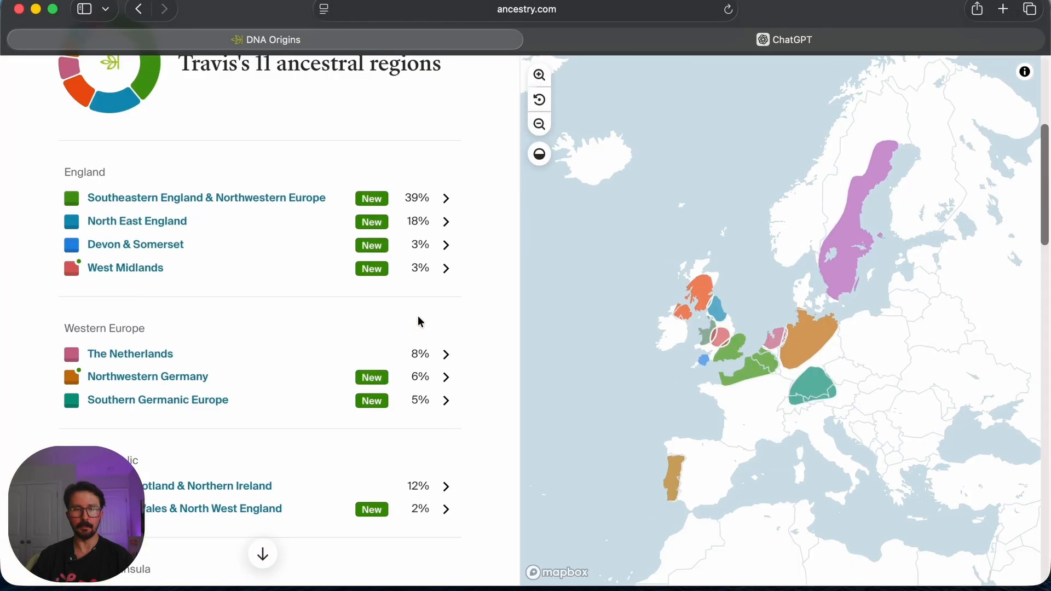
pyautogui.scroll(1, 418, 321)
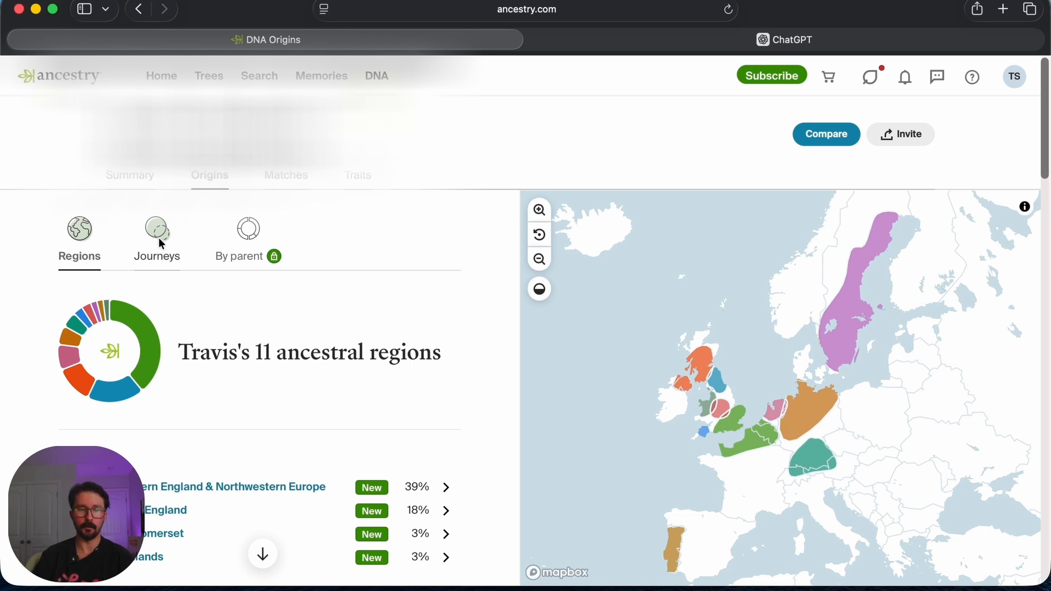
# Open the ancestral journeys and read through the list from Early Alabama, Mississippi, Louisiana & East Texas Settlers to Southern Backcountry to Oklahoma & Texas Settlers.
pyautogui.click(162, 244)
pyautogui.scroll(-2, 432, 343)
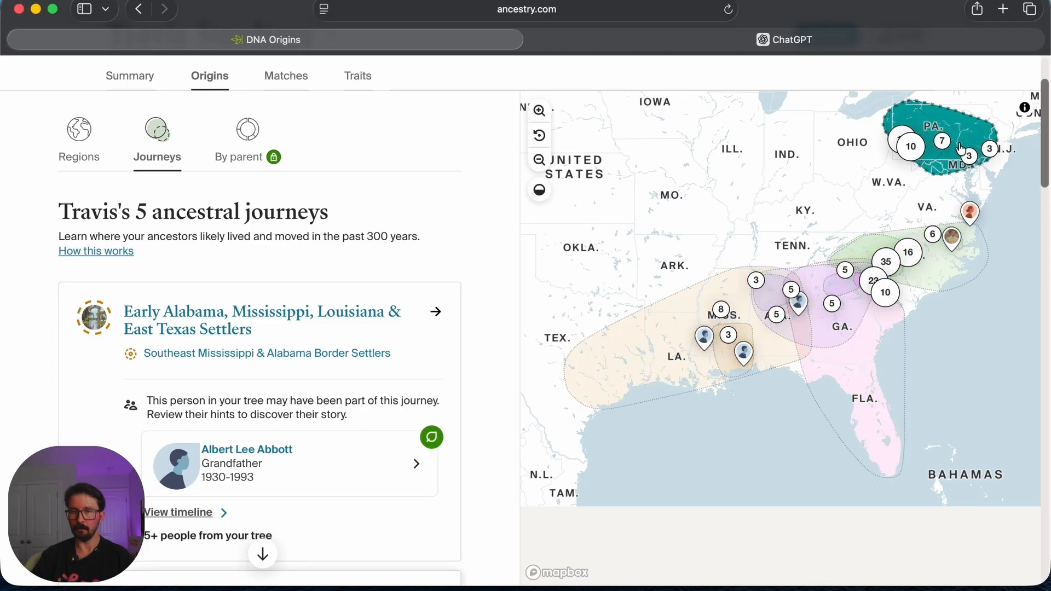
pyautogui.scroll(-3, 263, 391)
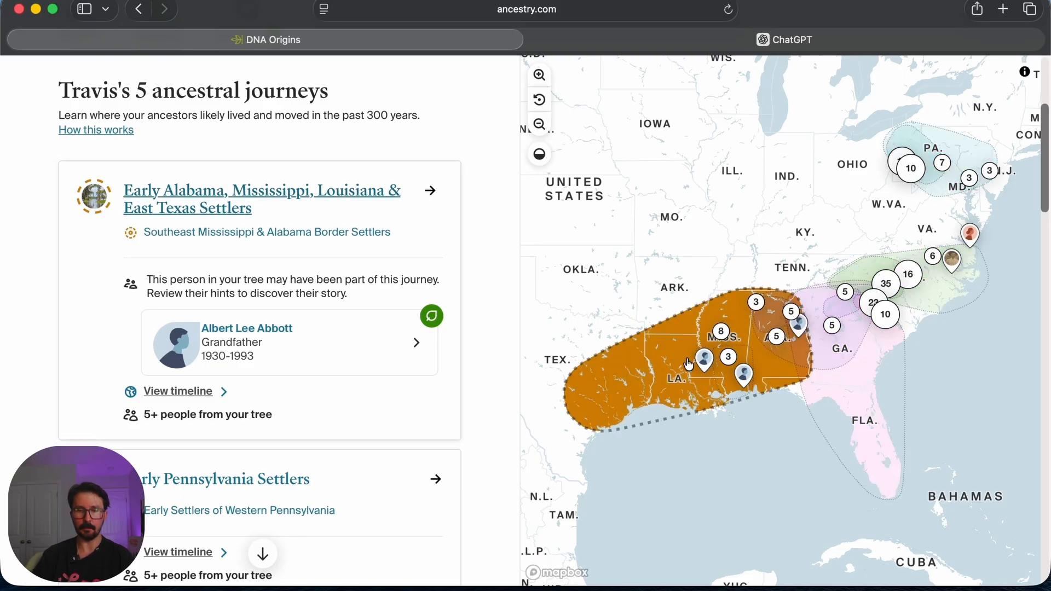
pyautogui.scroll(-3, 207, 290)
pyautogui.scroll(-2, 208, 291)
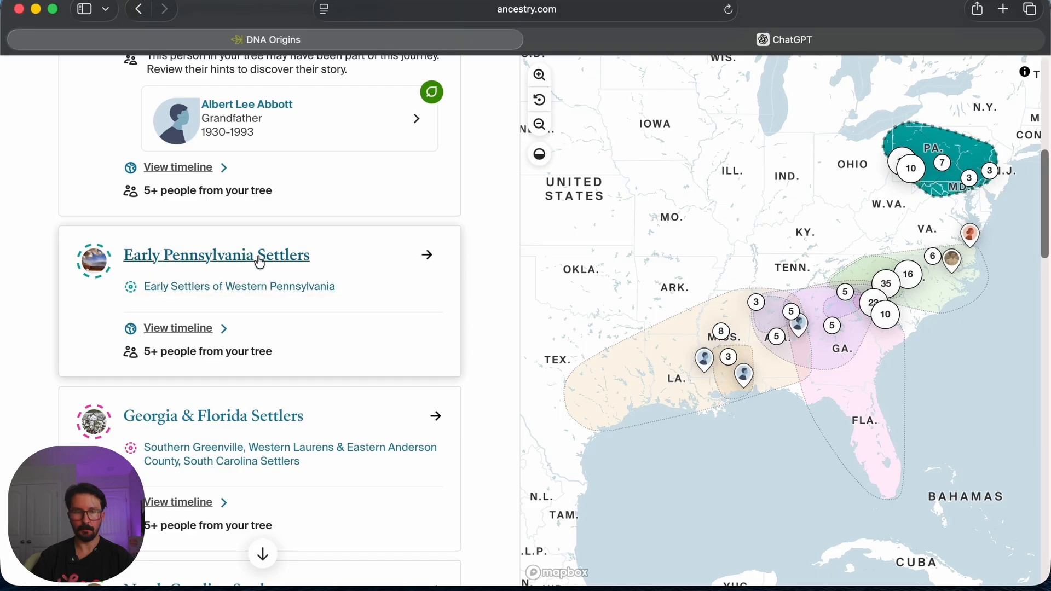
pyautogui.scroll(-3, 280, 276)
pyautogui.scroll(-5, 263, 337)
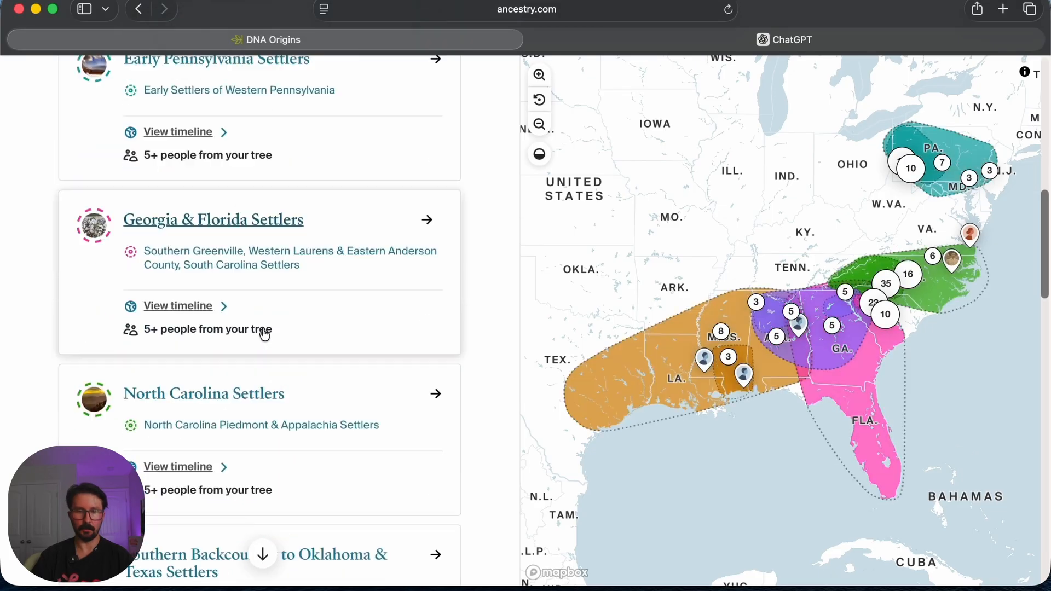
pyautogui.scroll(-3, 257, 353)
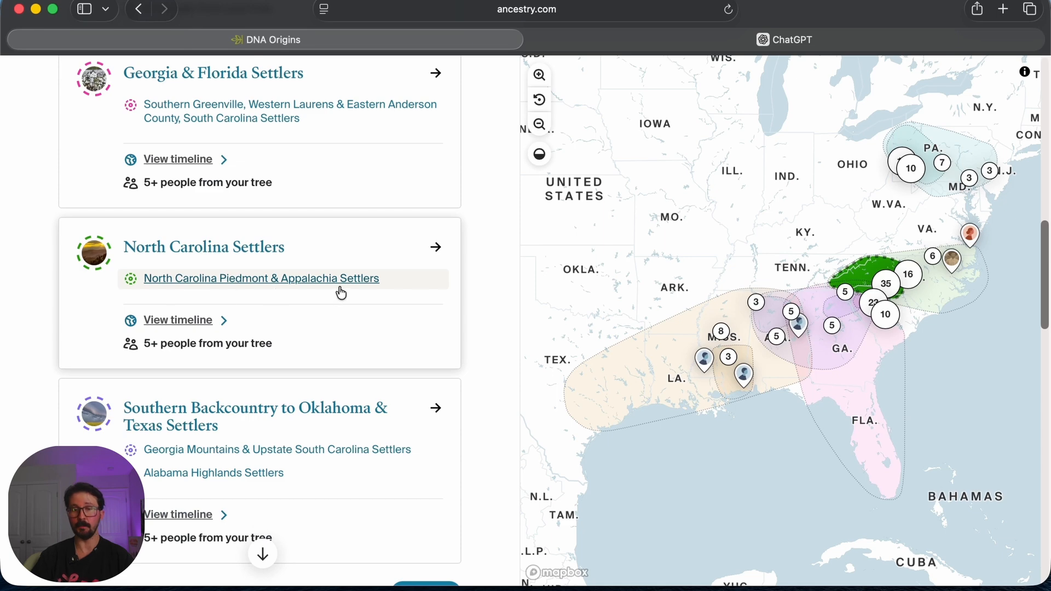
pyautogui.scroll(-6, 339, 294)
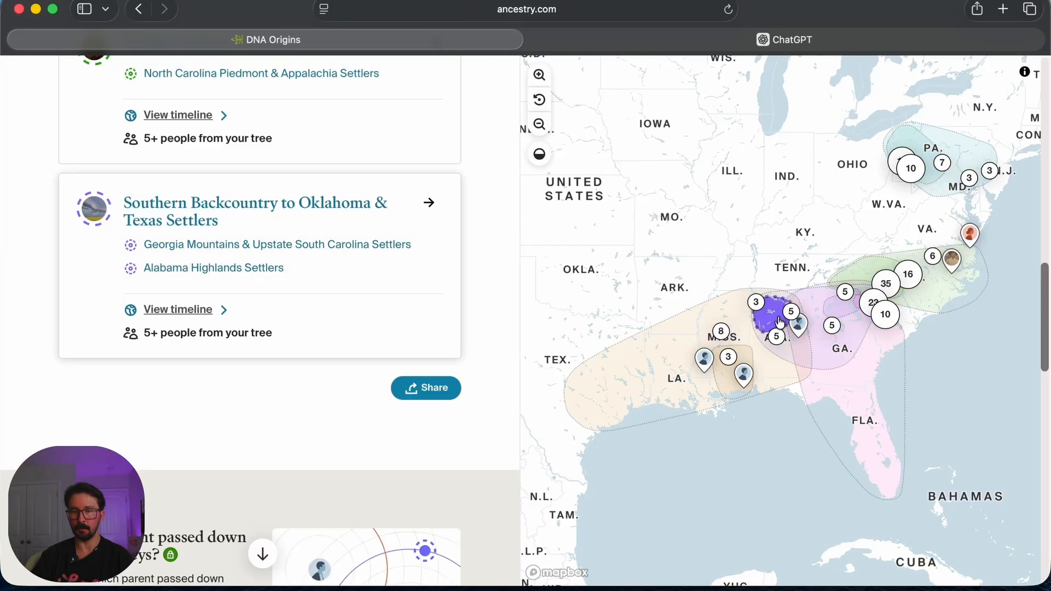
# Compare the North Carolina, Georgia & Florida and Early Pennsylvania settler journeys with their areas on the map, working back up the list.
pyautogui.scroll(3, 329, 288)
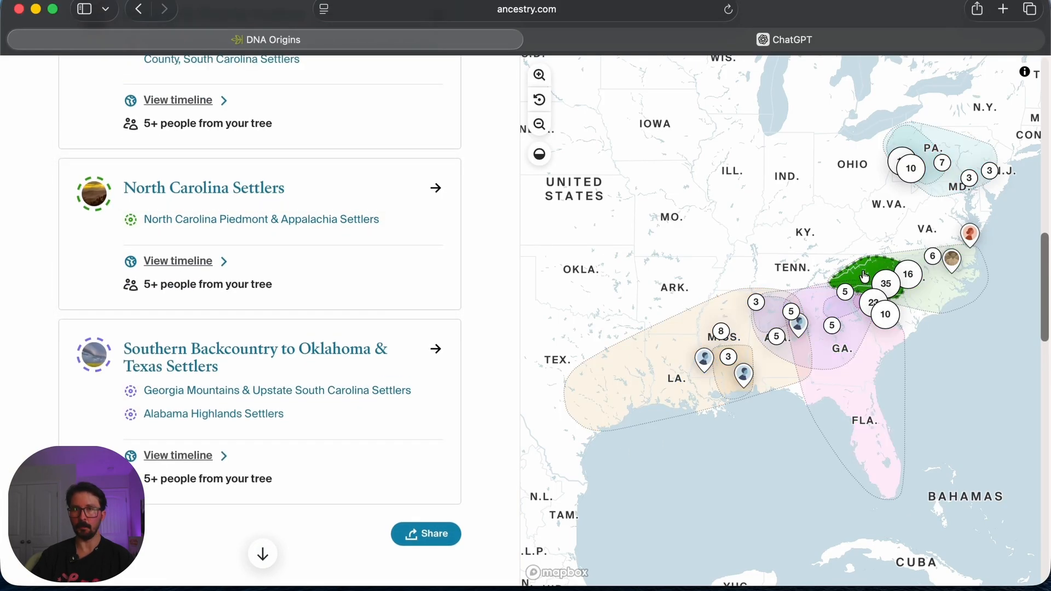
pyautogui.scroll(1, 346, 281)
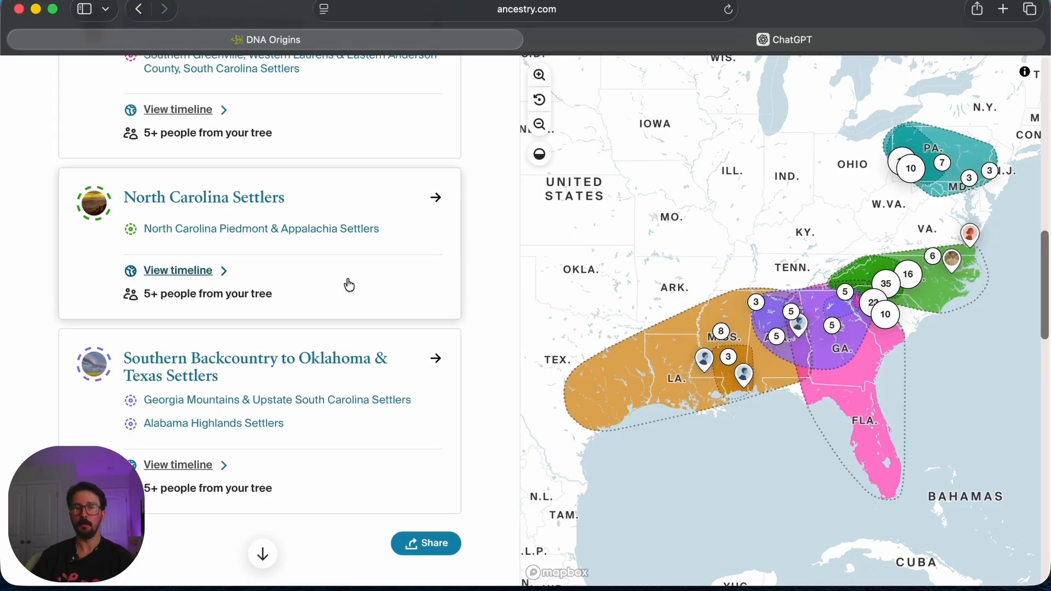
pyautogui.scroll(5, 345, 290)
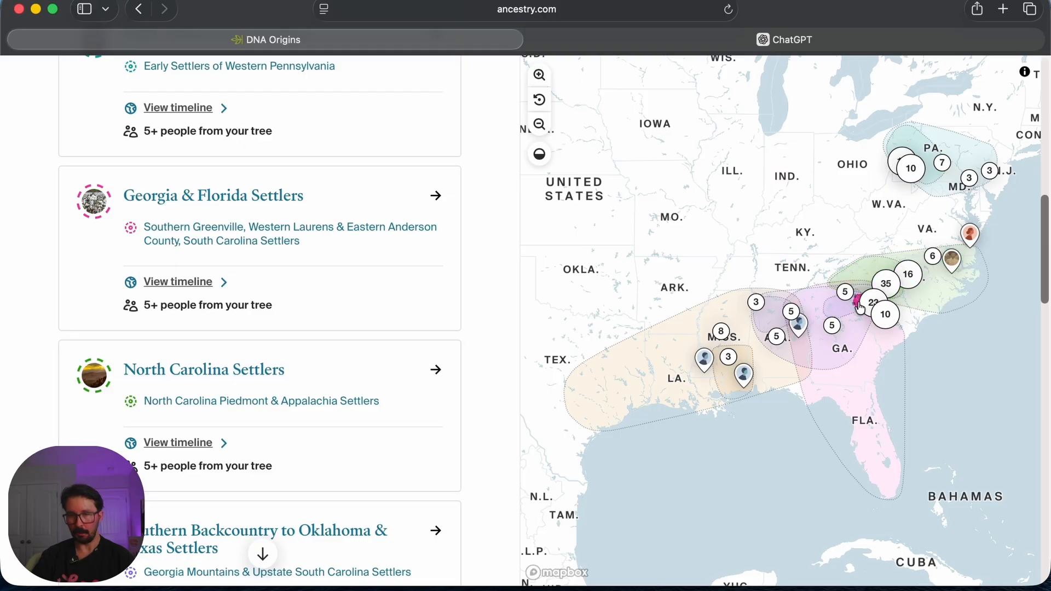
pyautogui.scroll(2, 244, 284)
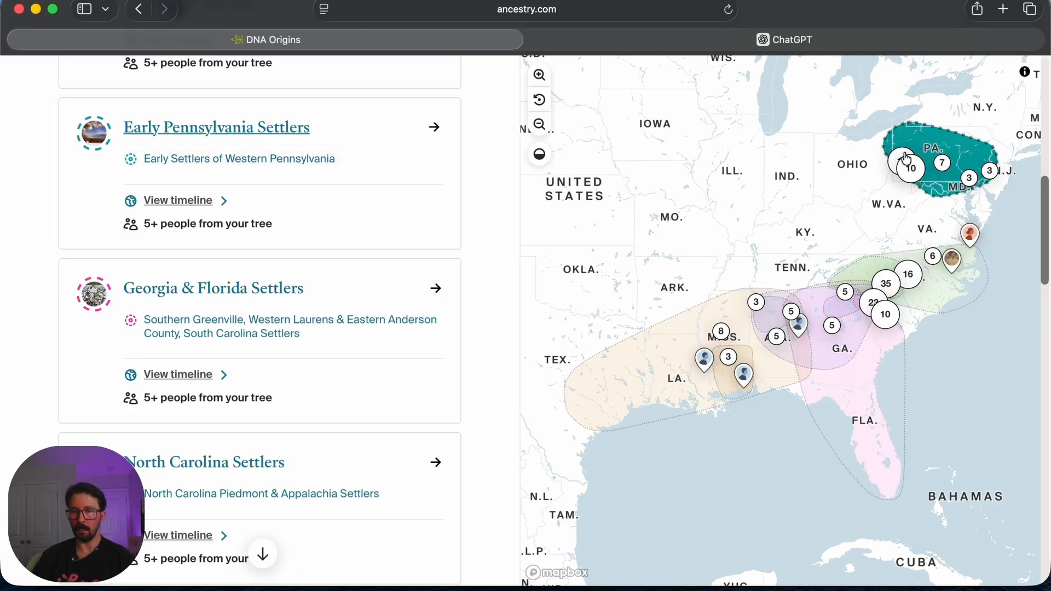
pyautogui.scroll(2, 328, 203)
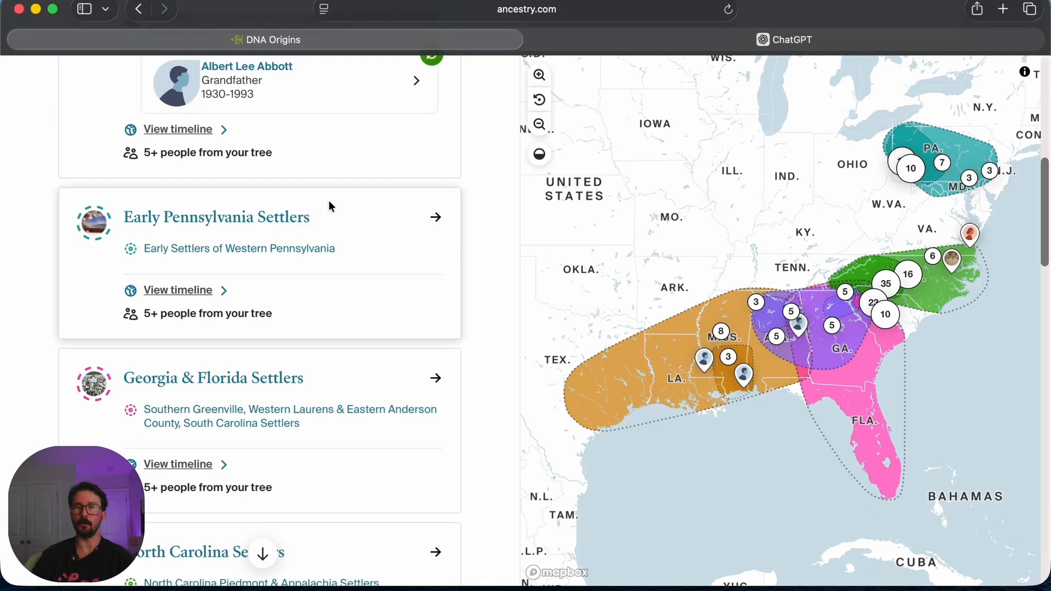
pyautogui.scroll(5, 329, 205)
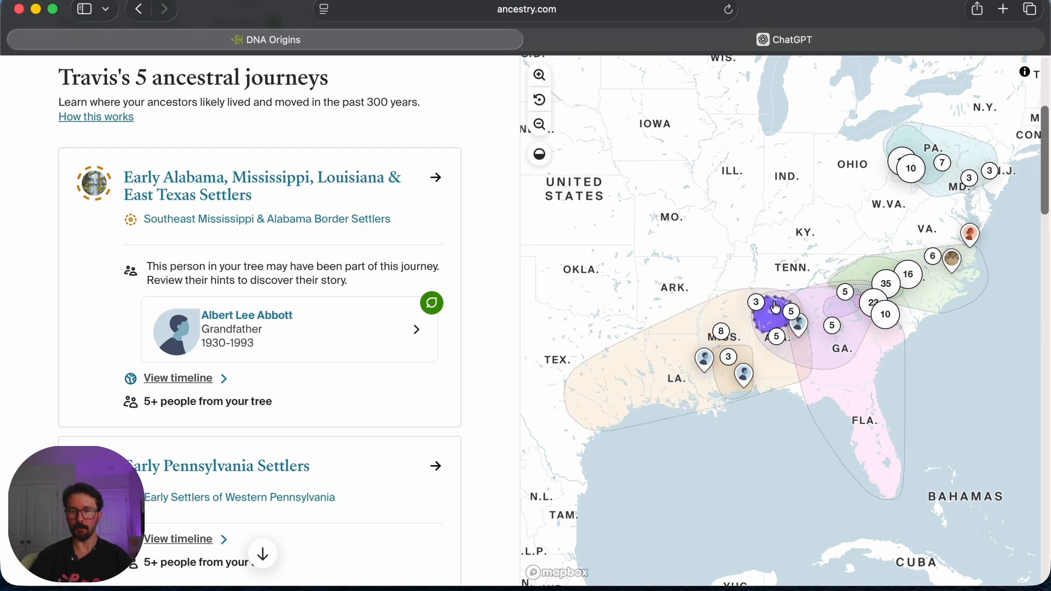
# Review the Early Alabama and Early Pennsylvania journeys against the map once more and return to the start of the journeys page.
pyautogui.scroll(-2, 366, 368)
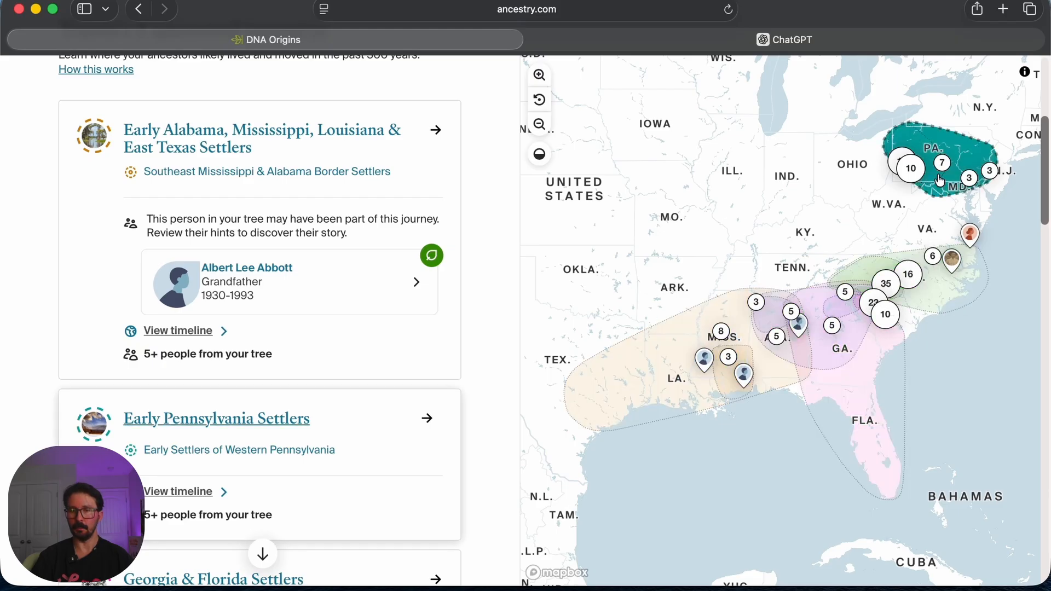
pyautogui.scroll(-1, 365, 354)
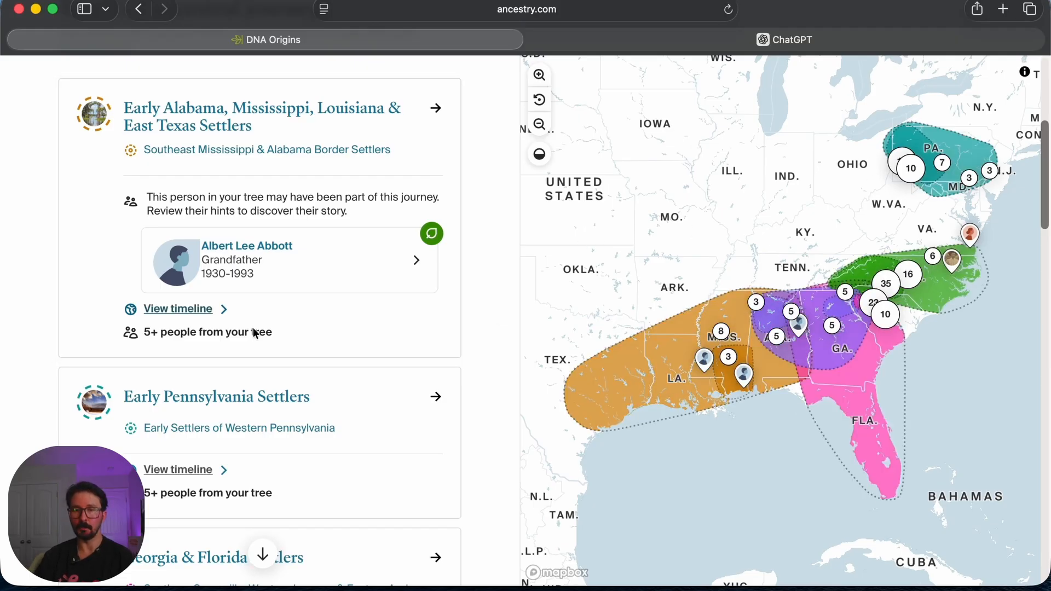
pyautogui.scroll(-2, 324, 338)
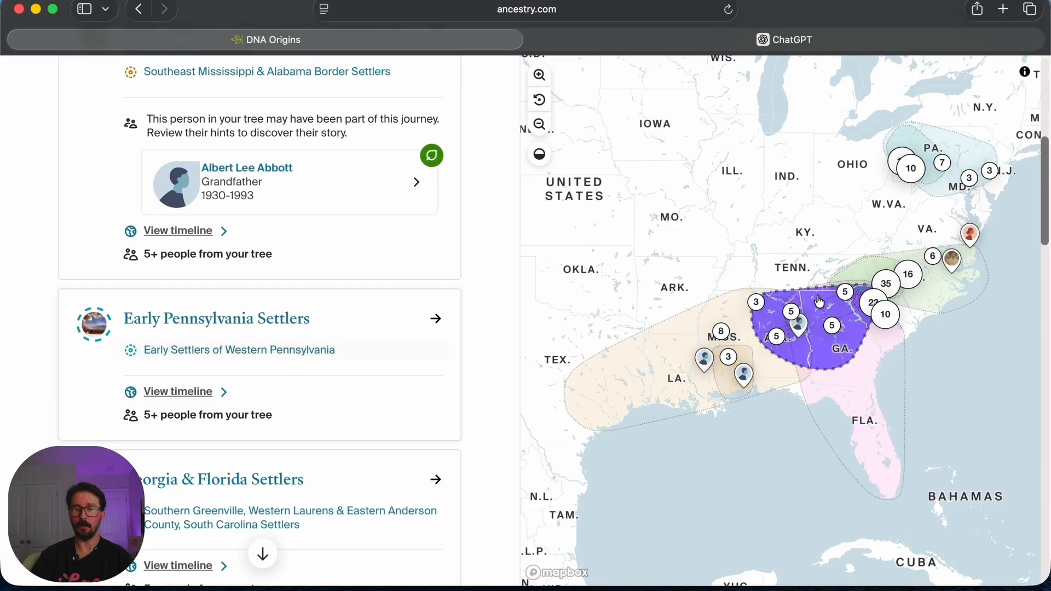
pyautogui.scroll(1, 300, 383)
pyautogui.scroll(10, 303, 387)
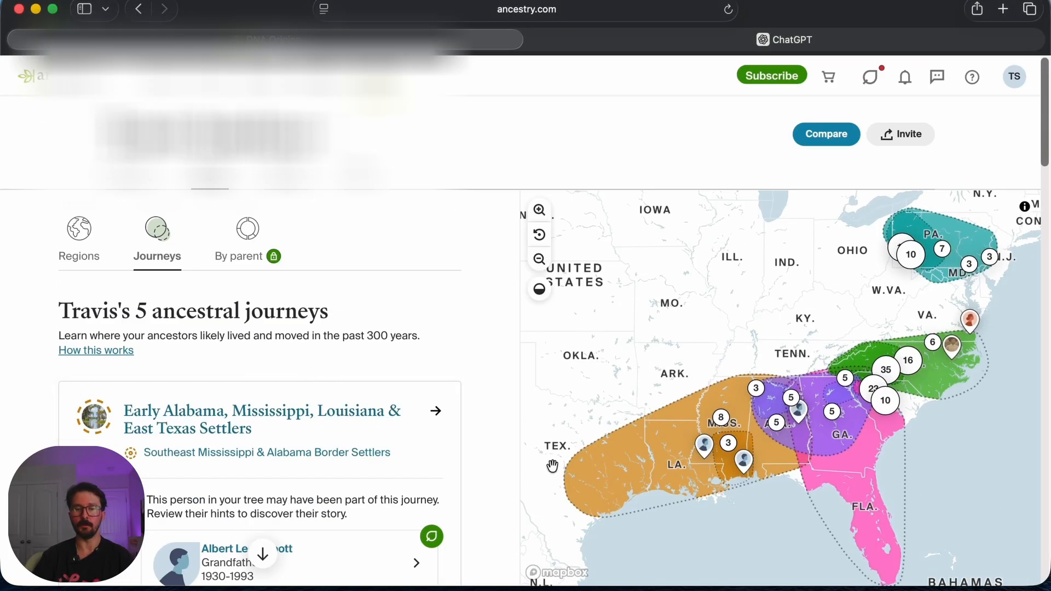
# Switch to the Untitled 2 notes document in Pages and find the AncestryDNA Journeys list in item 5.
pyautogui.click(770, 590)
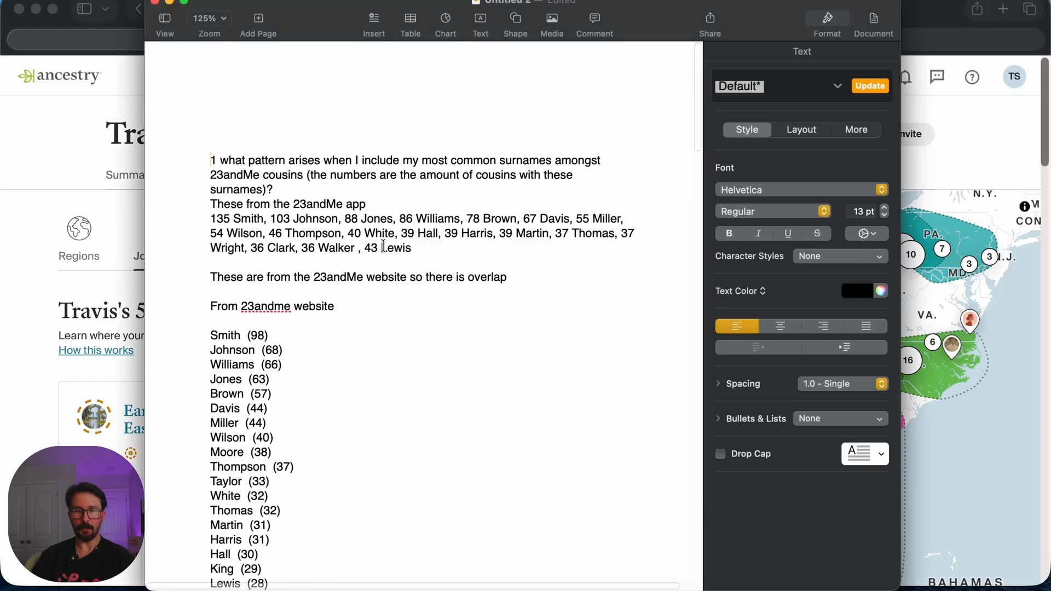
pyautogui.scroll(-15, 383, 247)
pyautogui.scroll(-15, 391, 316)
pyautogui.scroll(-18, 392, 360)
pyautogui.scroll(-5, 389, 376)
pyautogui.scroll(3, 392, 379)
pyautogui.scroll(2, 393, 381)
pyautogui.scroll(-2, 250, 310)
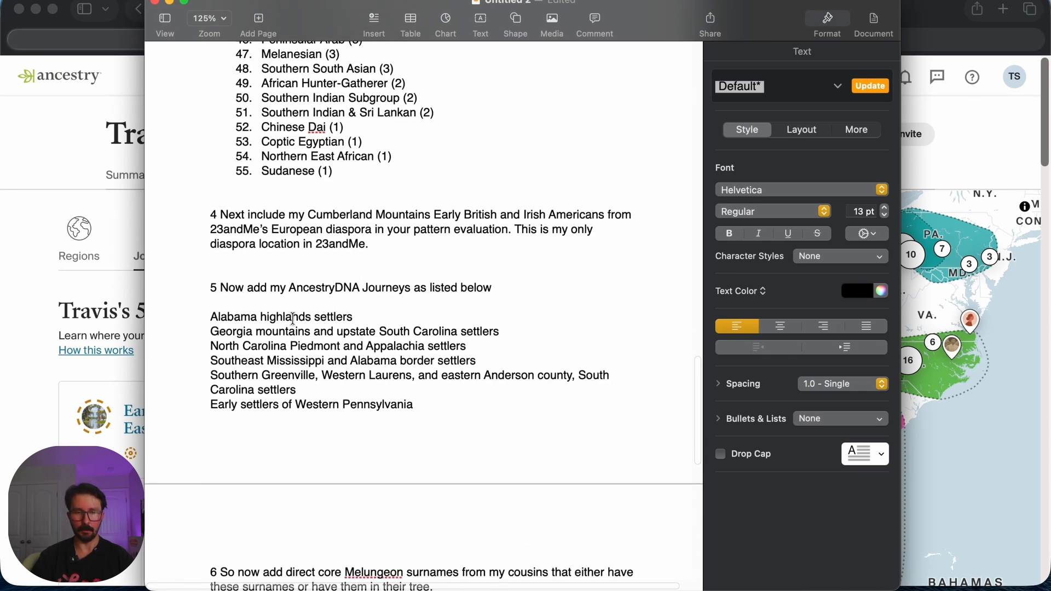
# Look back over the ethnicity, common surname and Melungeon surname questions in the notes, and minimize the document.
pyautogui.scroll(20, 381, 358)
pyautogui.scroll(8, 390, 227)
pyautogui.scroll(20, 408, 368)
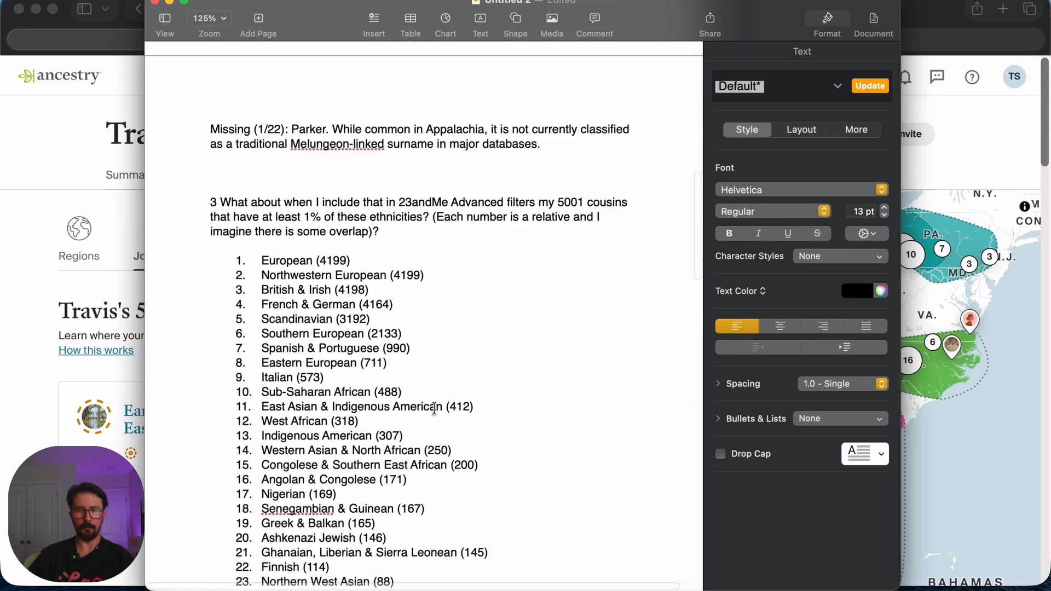
pyautogui.scroll(3, 431, 402)
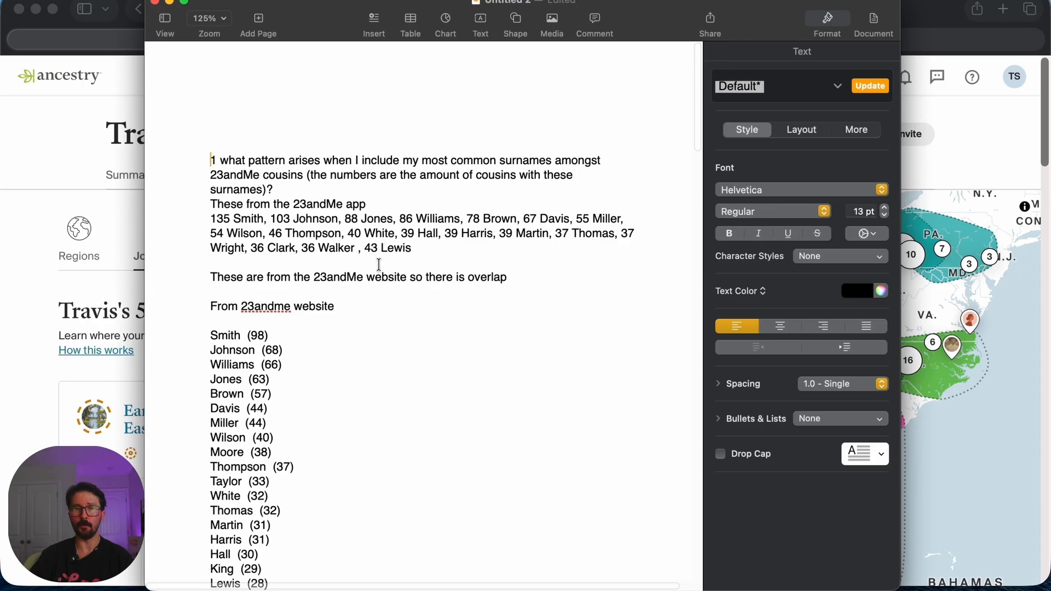
pyautogui.scroll(-15, 379, 264)
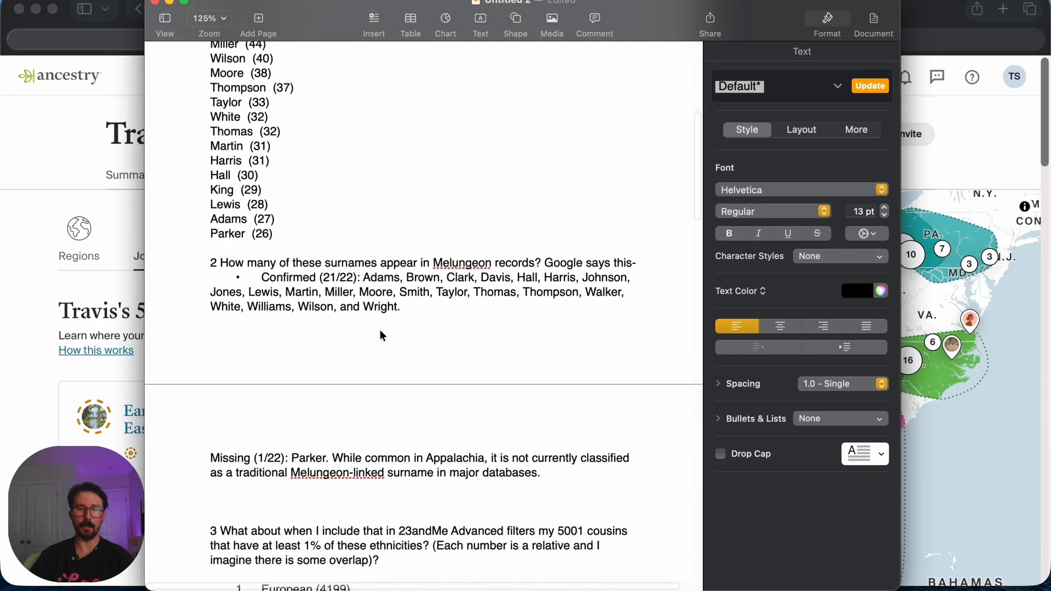
pyautogui.click(170, 3)
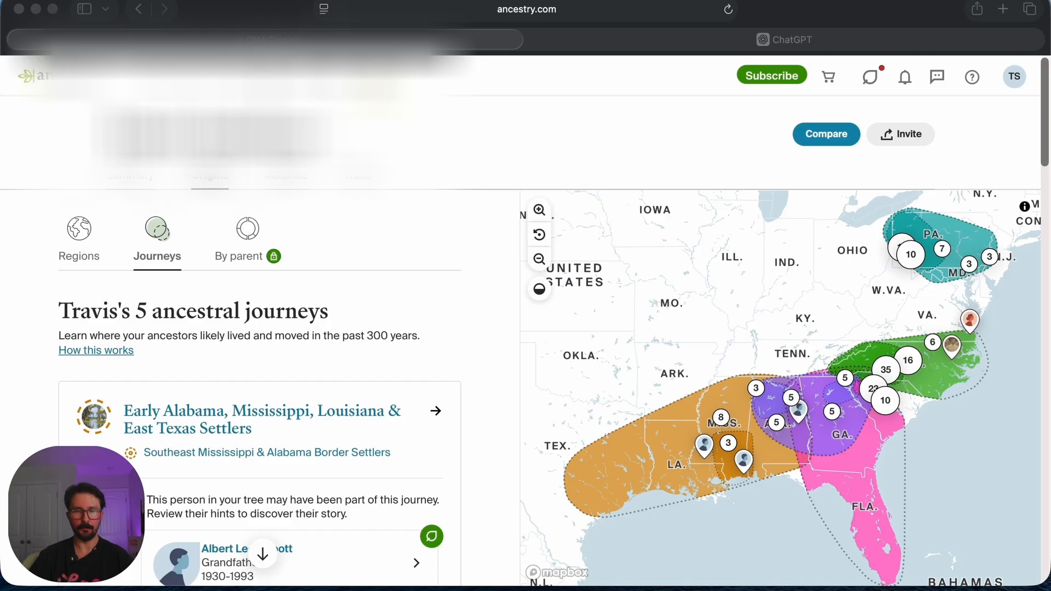
# Open the AncestryDNA matches list and look over the closest relatives and their shared DNA.
pyautogui.click(286, 176)
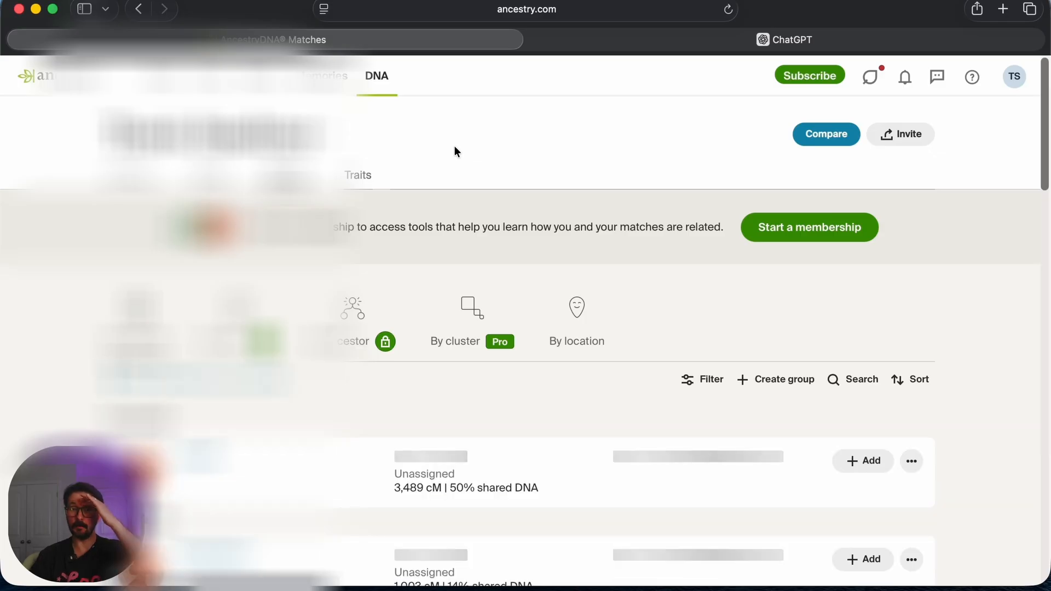
pyautogui.scroll(-1, 495, 257)
pyautogui.scroll(-5, 492, 261)
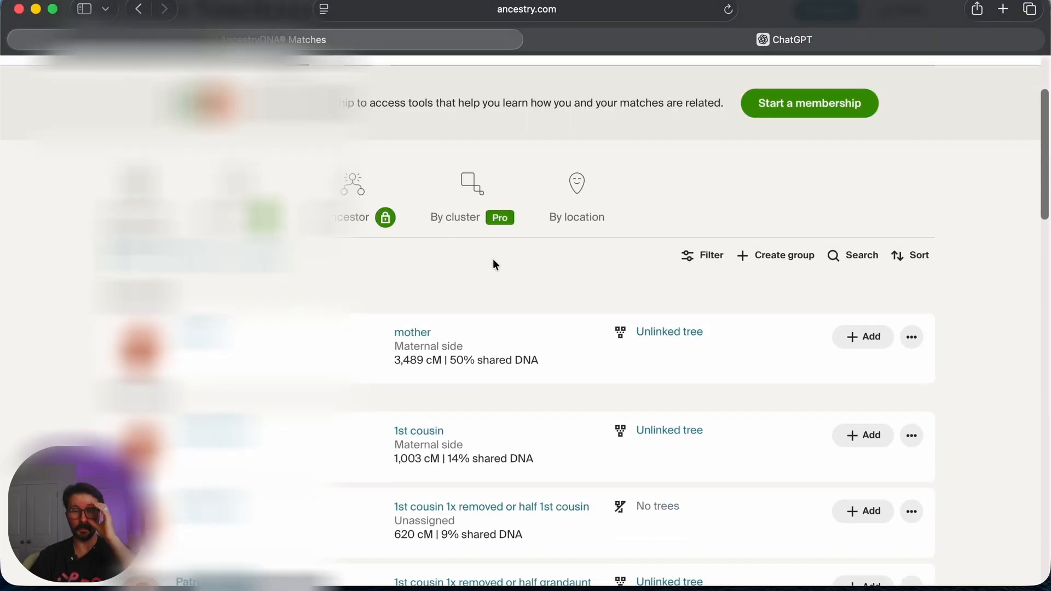
pyautogui.scroll(6, 403, 311)
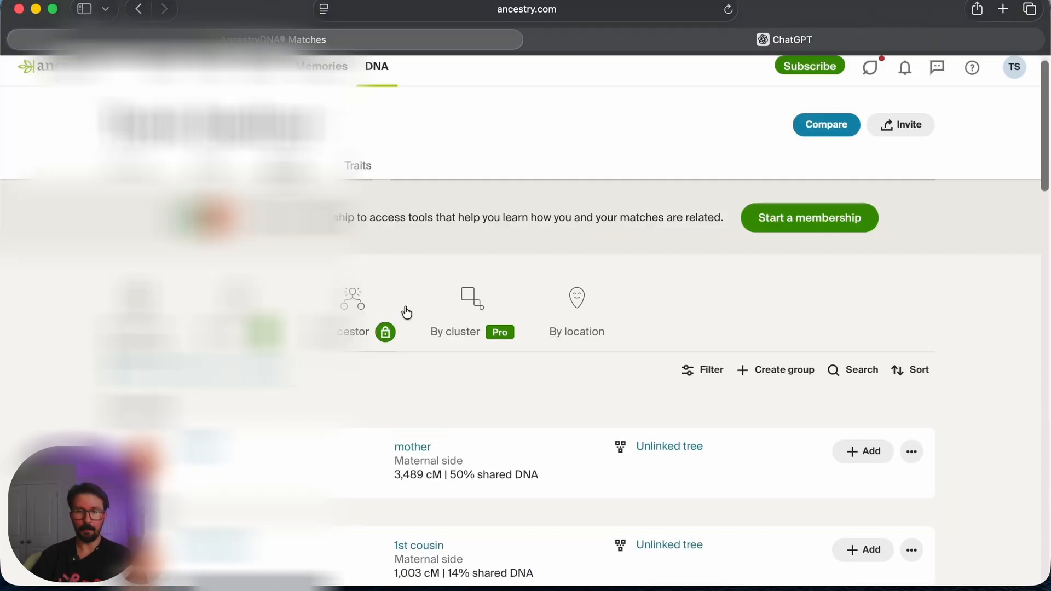
# Open the search for the DNA matches list and enter Collins as the surname in matches' trees, leaving the match name empty.
pyautogui.scroll(-10, 518, 241)
pyautogui.scroll(9, 501, 232)
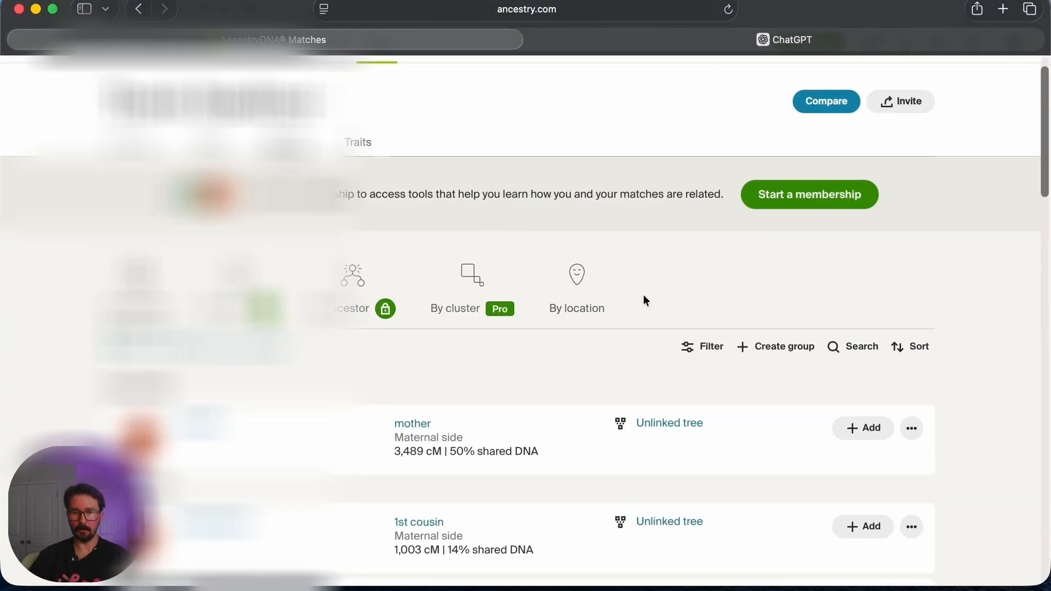
pyautogui.click(861, 353)
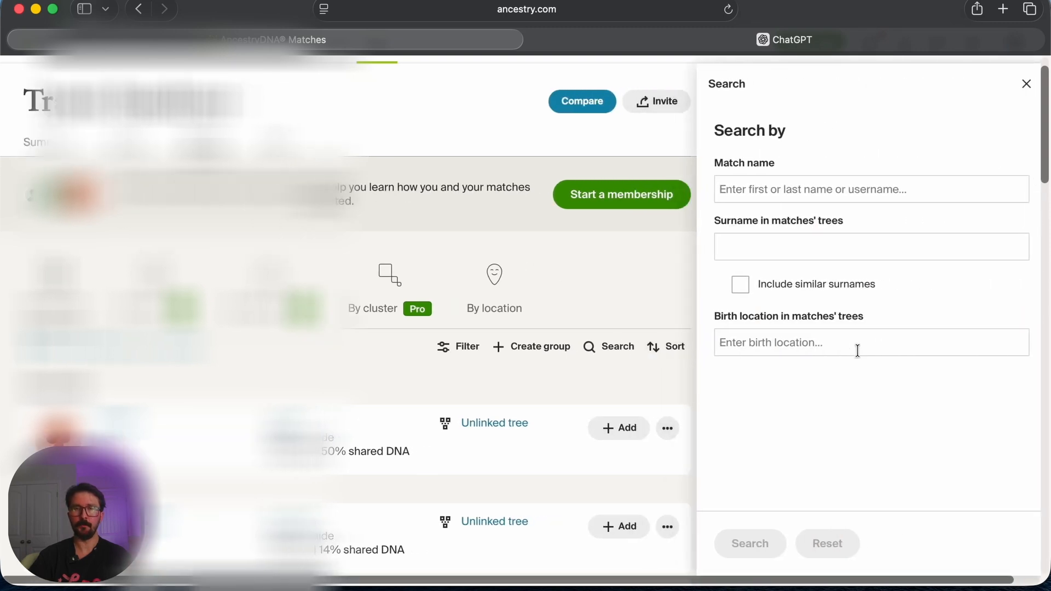
pyautogui.click(784, 187)
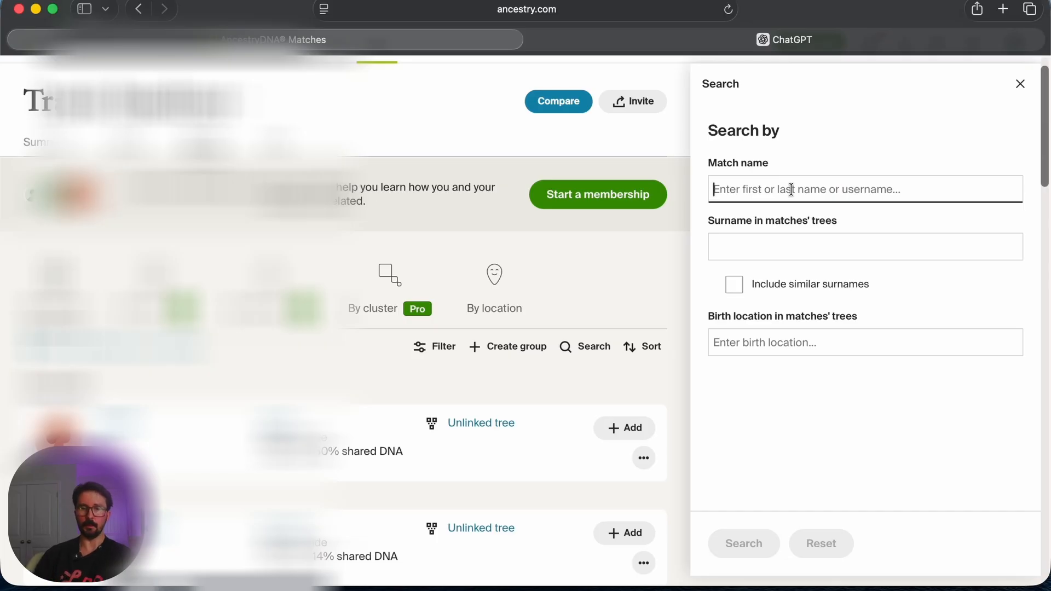
pyautogui.write('Collins')
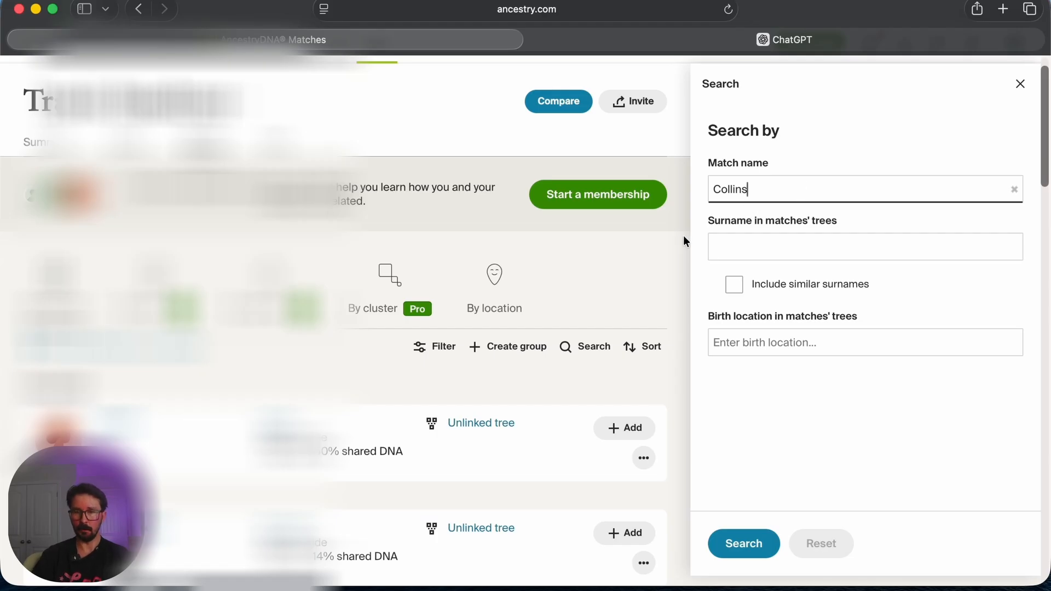
pyautogui.click(761, 256)
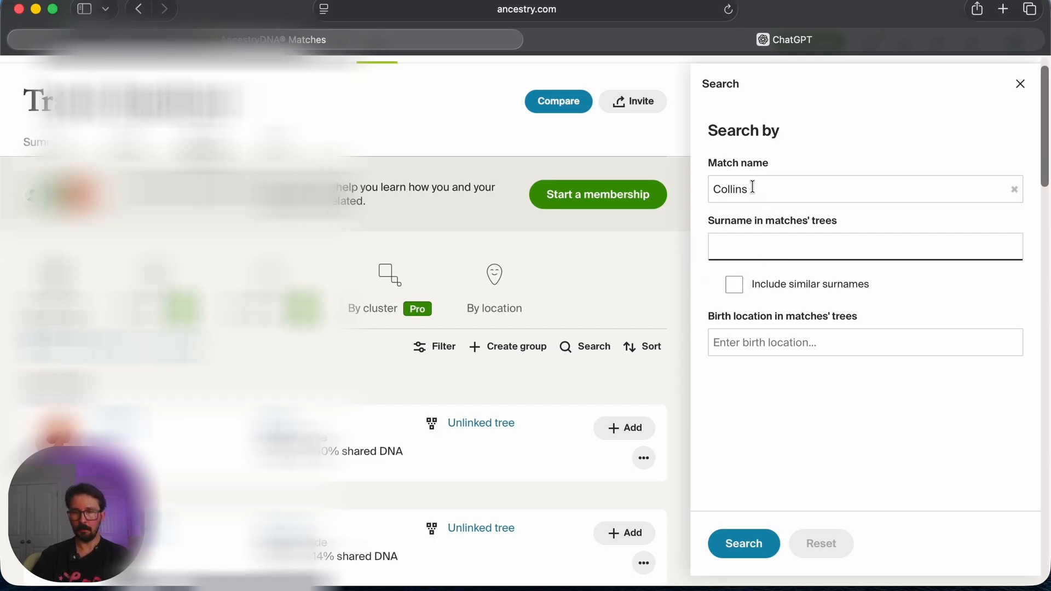
pyautogui.moveTo(753, 189); pyautogui.dragTo(683, 191)
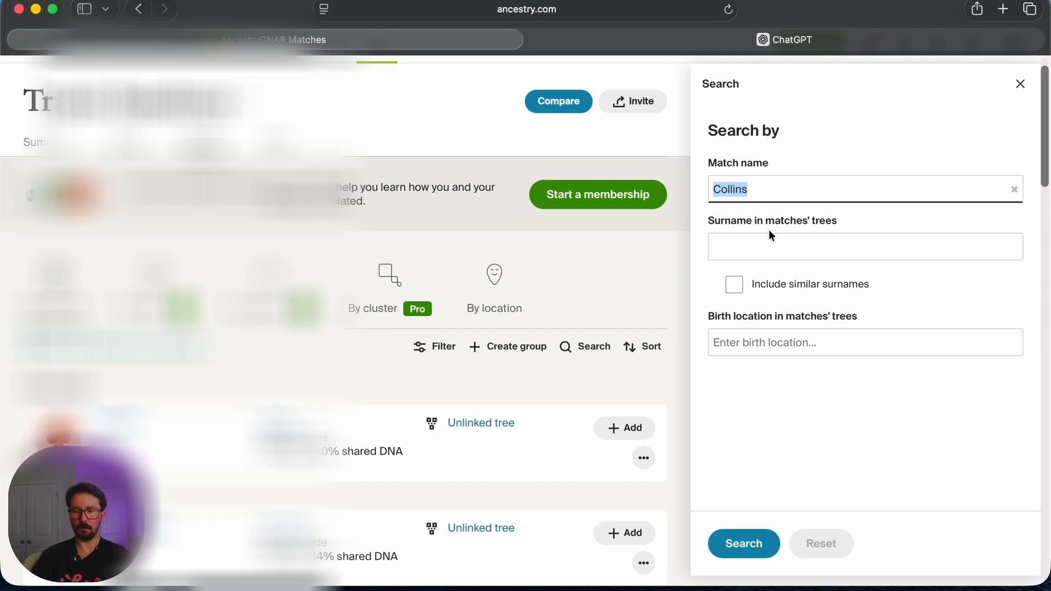
pyautogui.press('BackSpace')
pyautogui.click(773, 247)
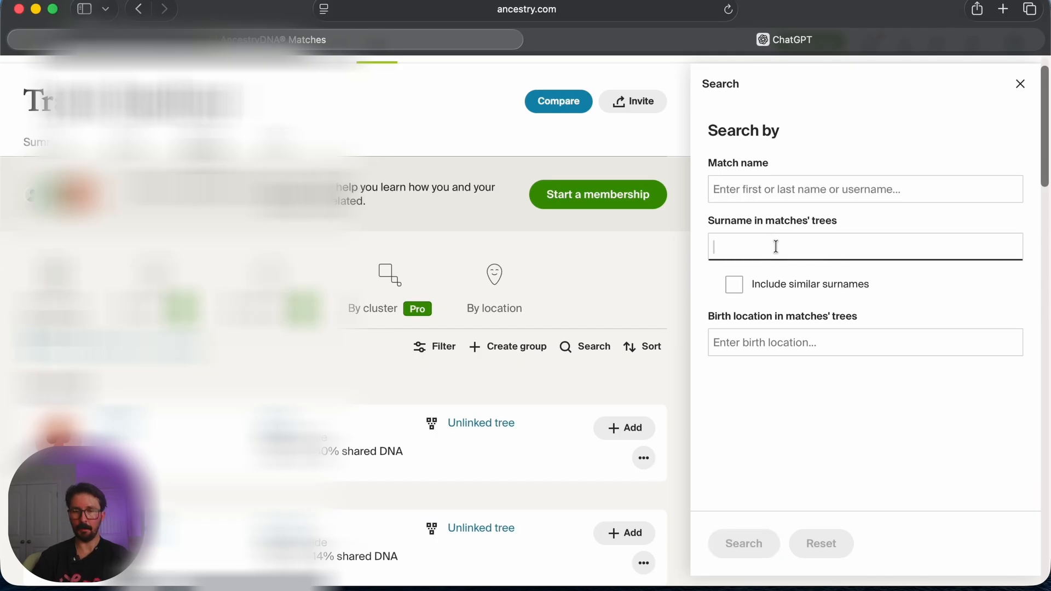
pyautogui.write('Collins')
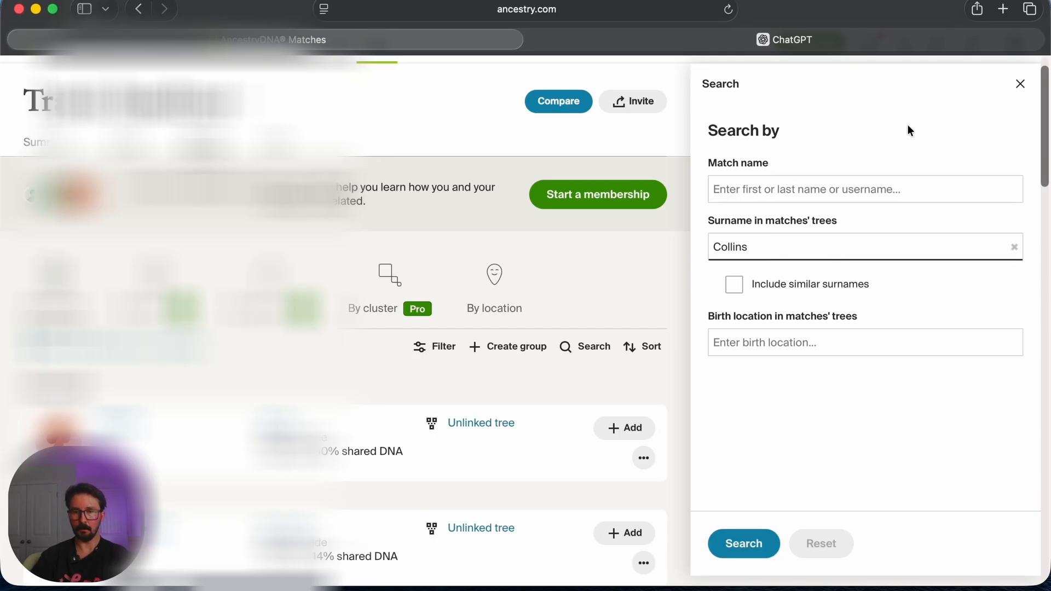
# Add Collins as the match name too and run the match search.
pyautogui.click(855, 195)
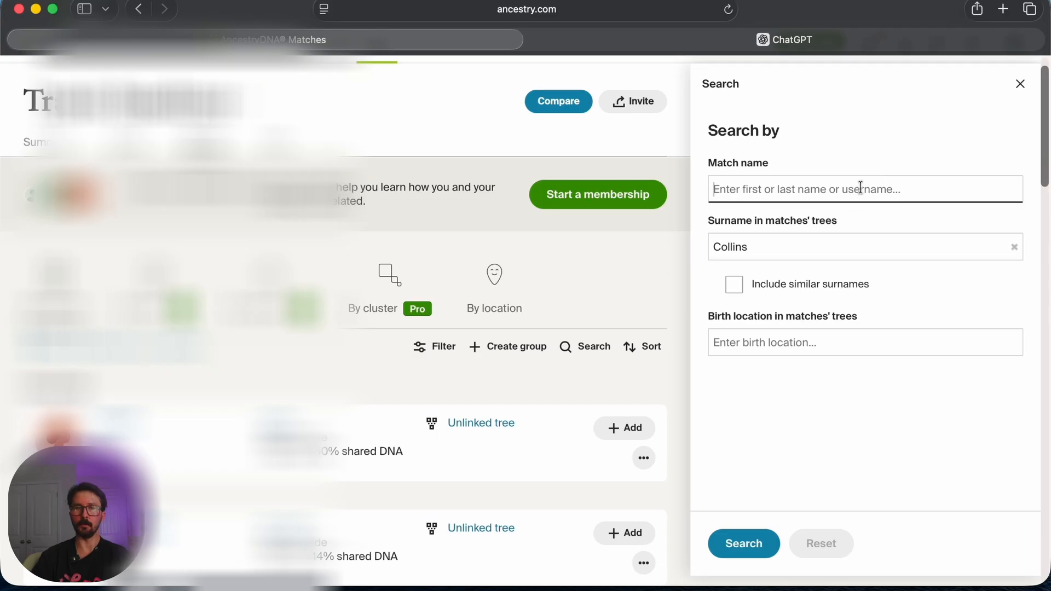
pyautogui.write('Collins')
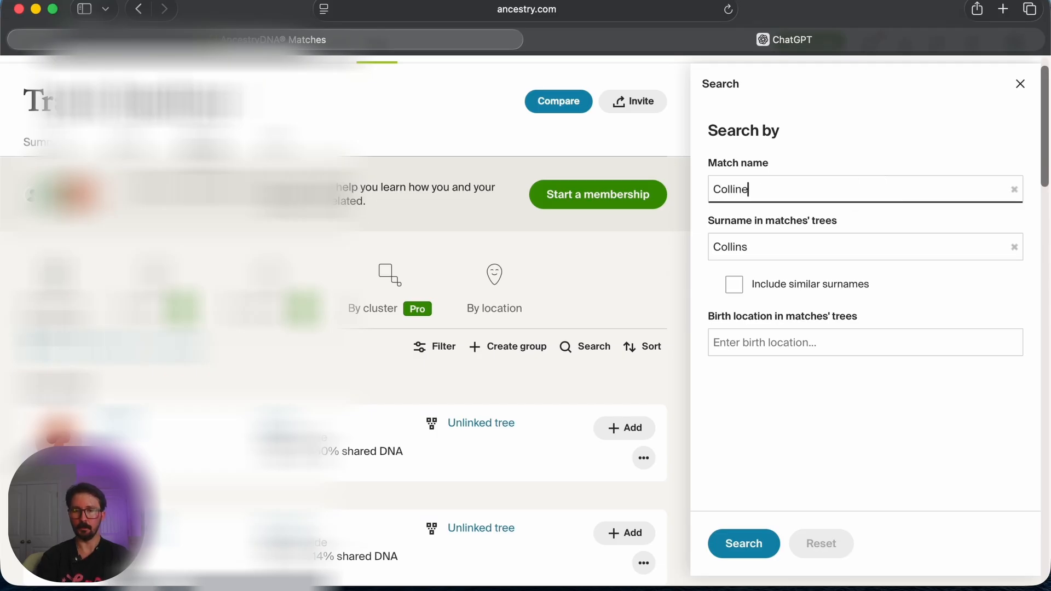
pyautogui.click(893, 434)
pyautogui.scroll(-3, 876, 459)
pyautogui.click(711, 558)
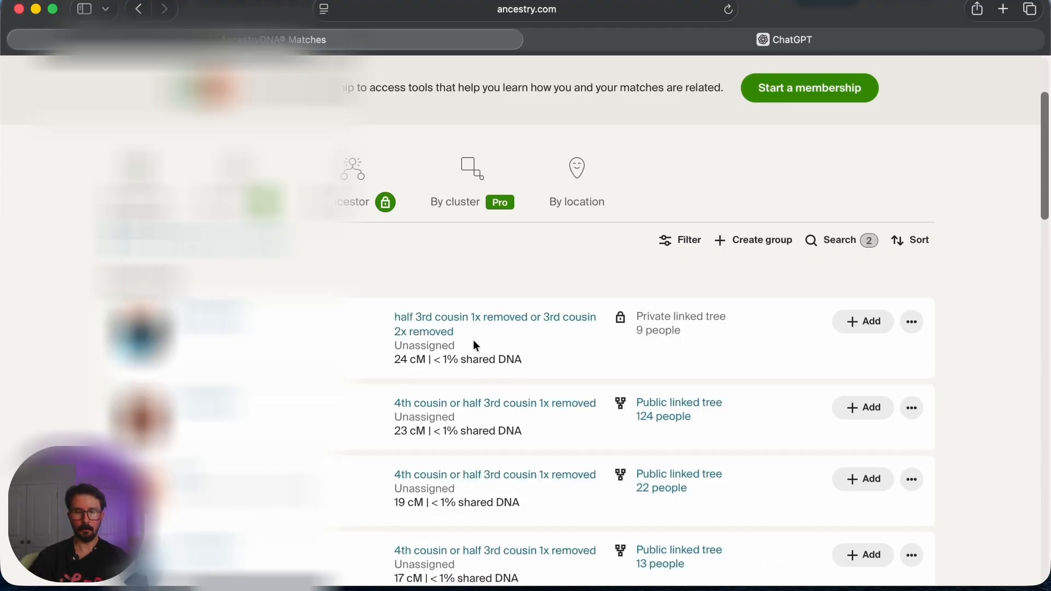
# Look through the whole list of Collins matches, checking relationships, shared DNA and linked trees, and return to its start.
pyautogui.scroll(-5, 406, 412)
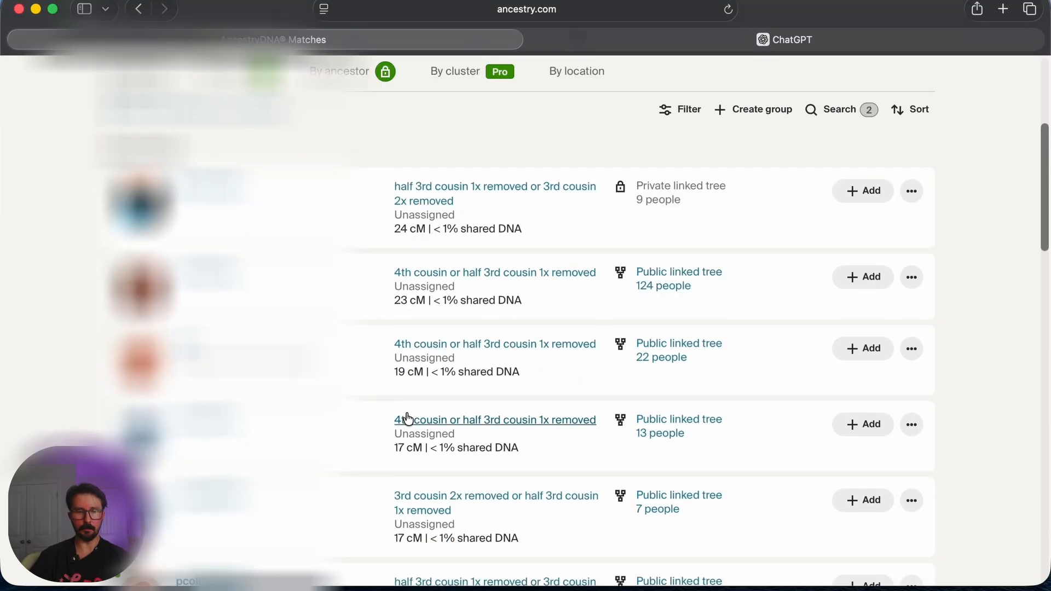
pyautogui.scroll(-15, 412, 420)
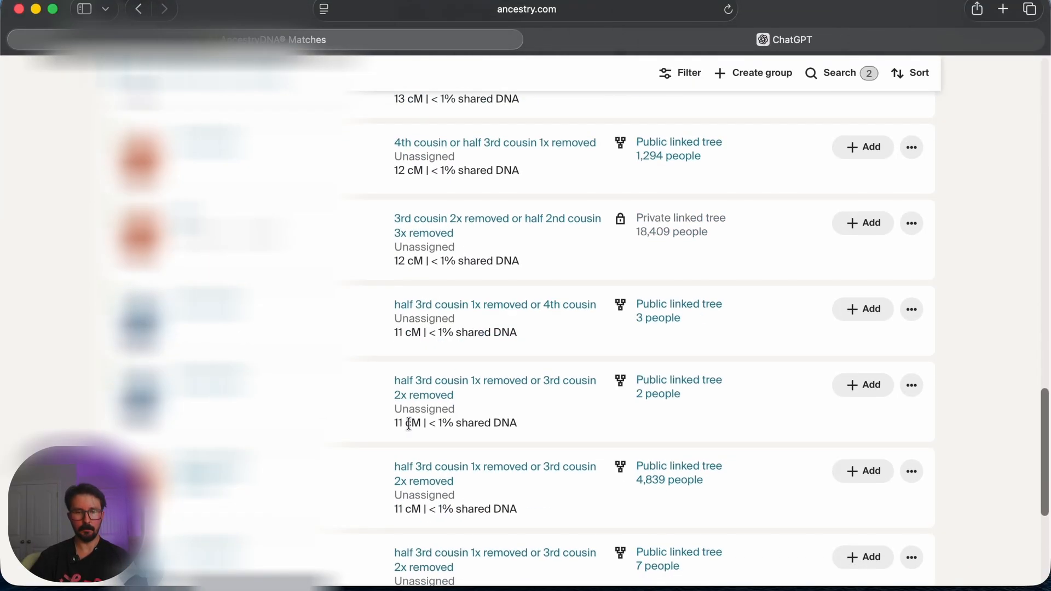
pyautogui.scroll(20, 411, 429)
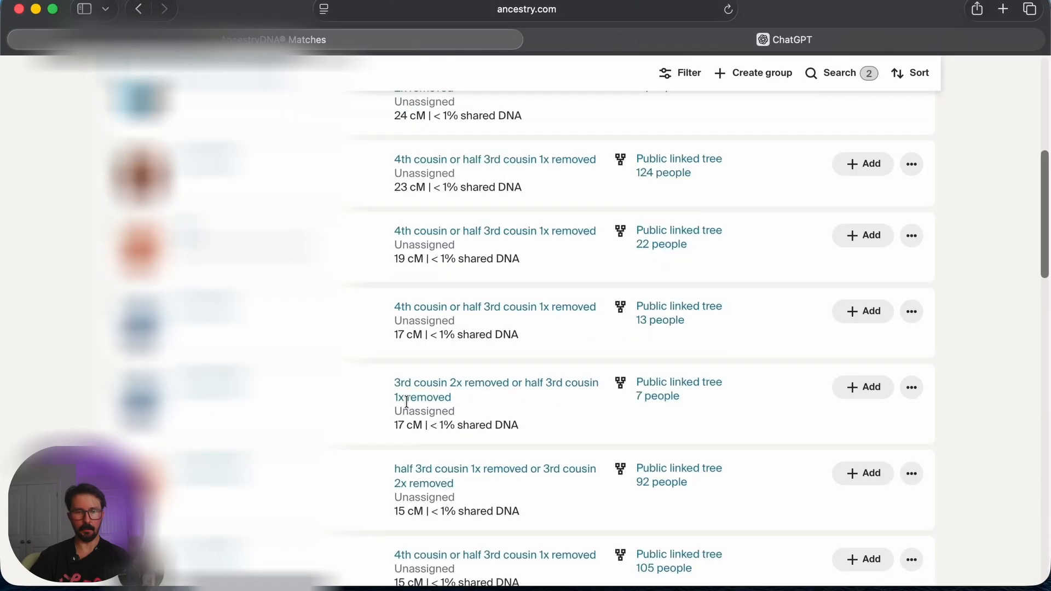
pyautogui.scroll(-12, 405, 404)
pyautogui.scroll(-4, 410, 424)
pyautogui.scroll(-10, 408, 429)
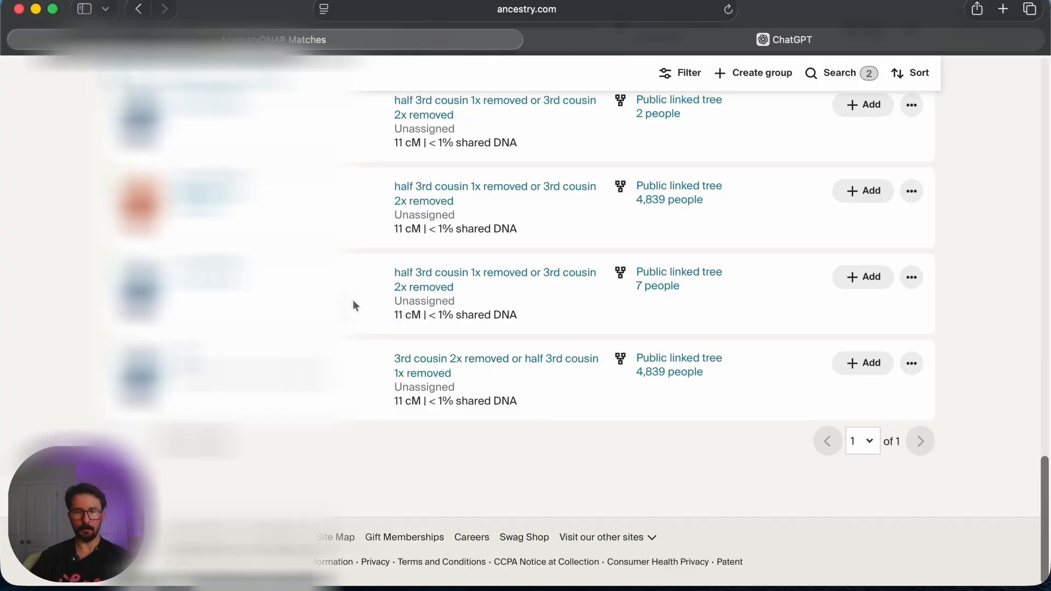
pyautogui.scroll(5, 335, 220)
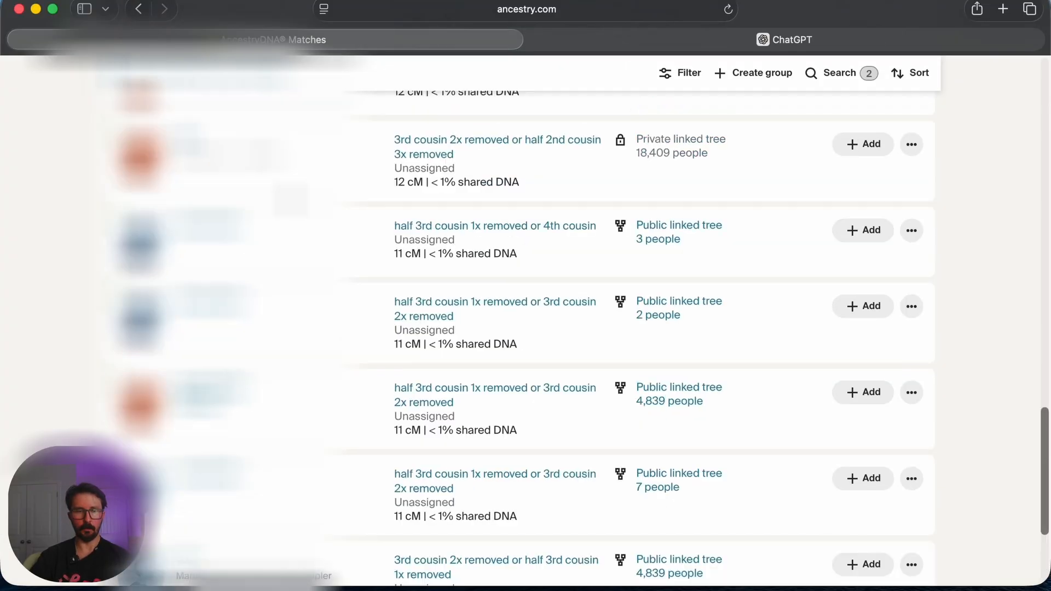
pyautogui.scroll(3, 525, 328)
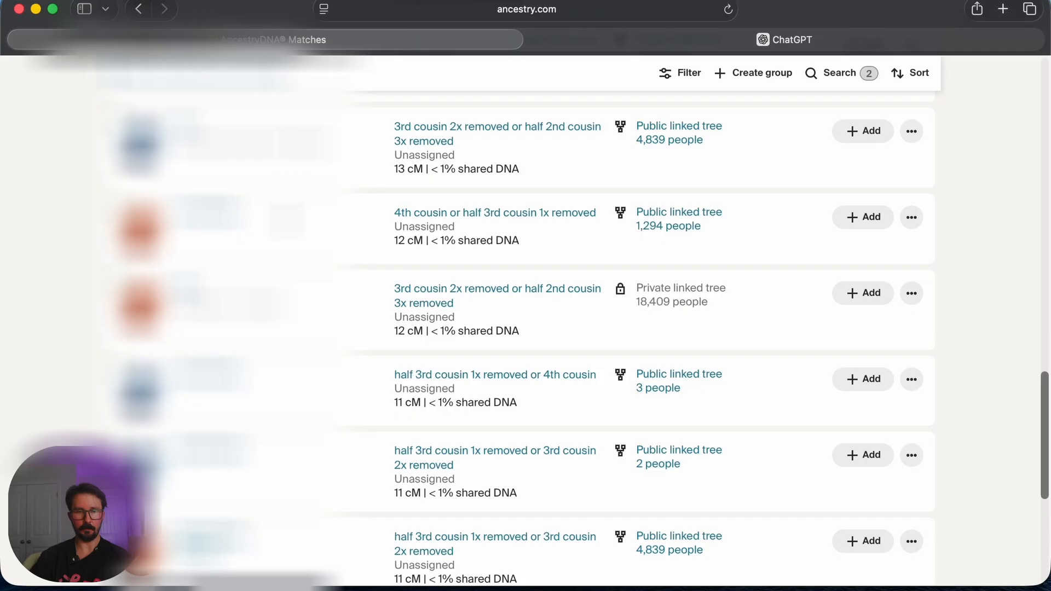
pyautogui.scroll(1, 525, 328)
pyautogui.scroll(4, 526, 329)
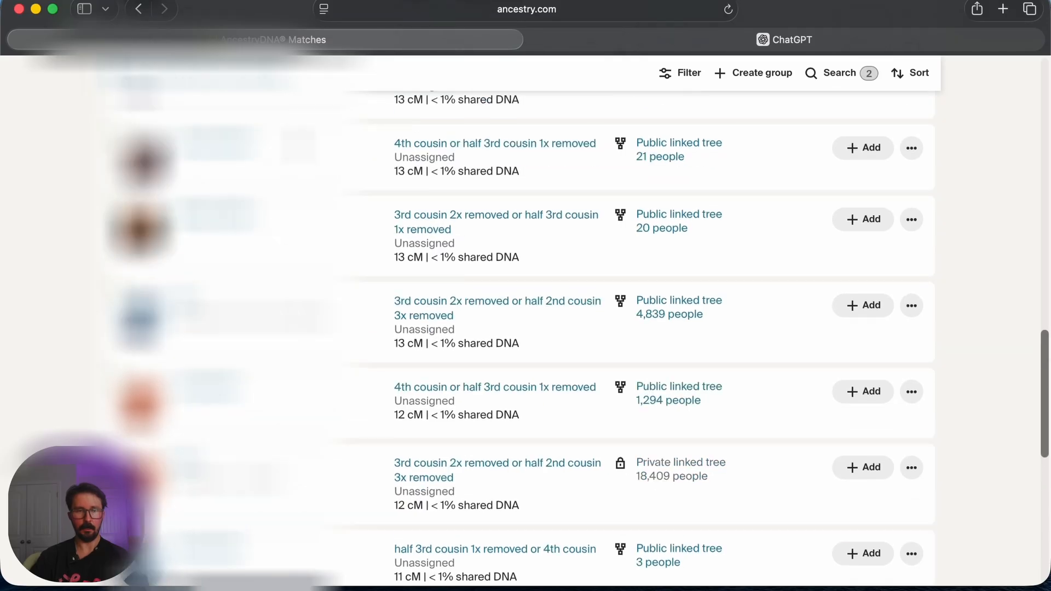
pyautogui.scroll(4, 525, 329)
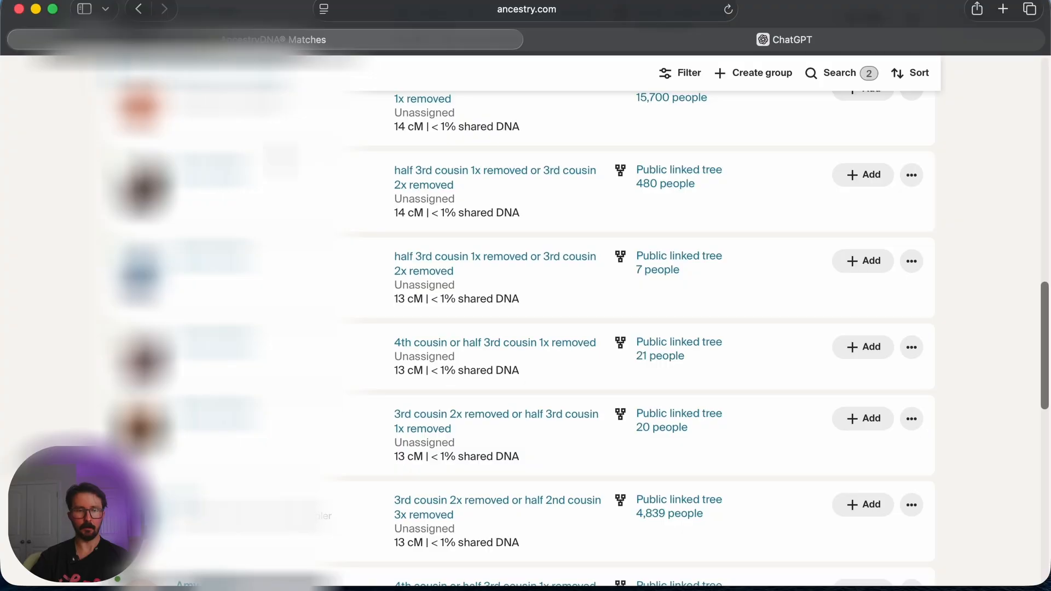
pyautogui.scroll(3, 526, 328)
pyautogui.scroll(7, 525, 328)
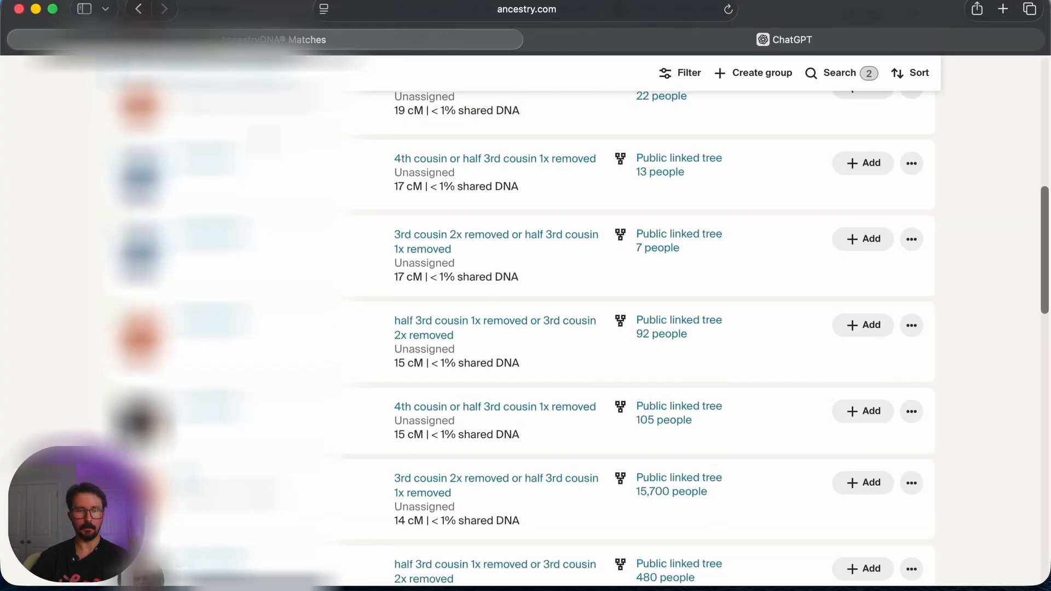
pyautogui.scroll(7, 525, 328)
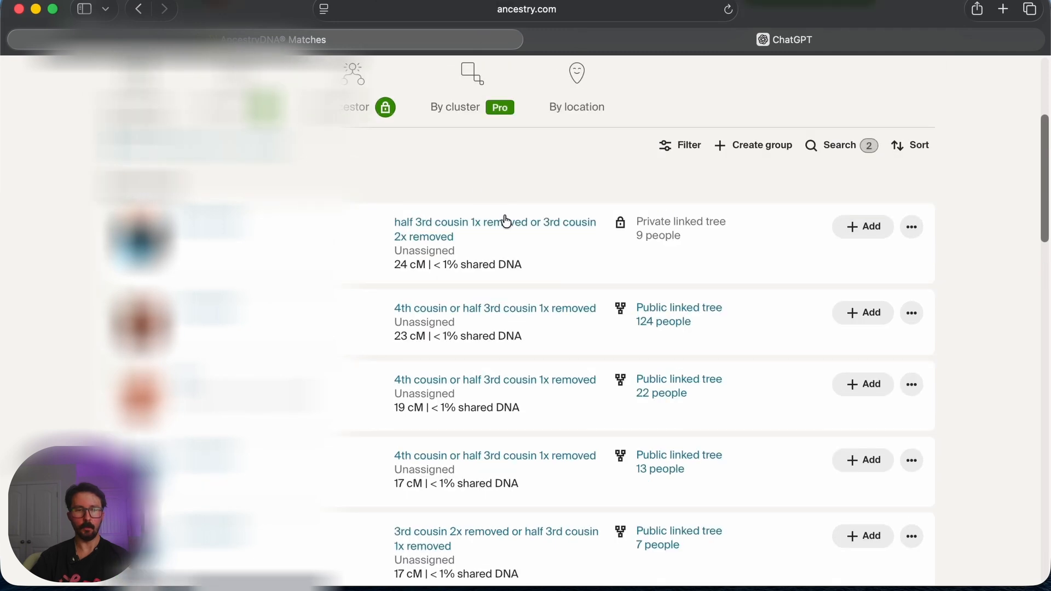
# Search the DNA matches with Gibson as both the match name and the surname in matches' trees.
pyautogui.click(837, 145)
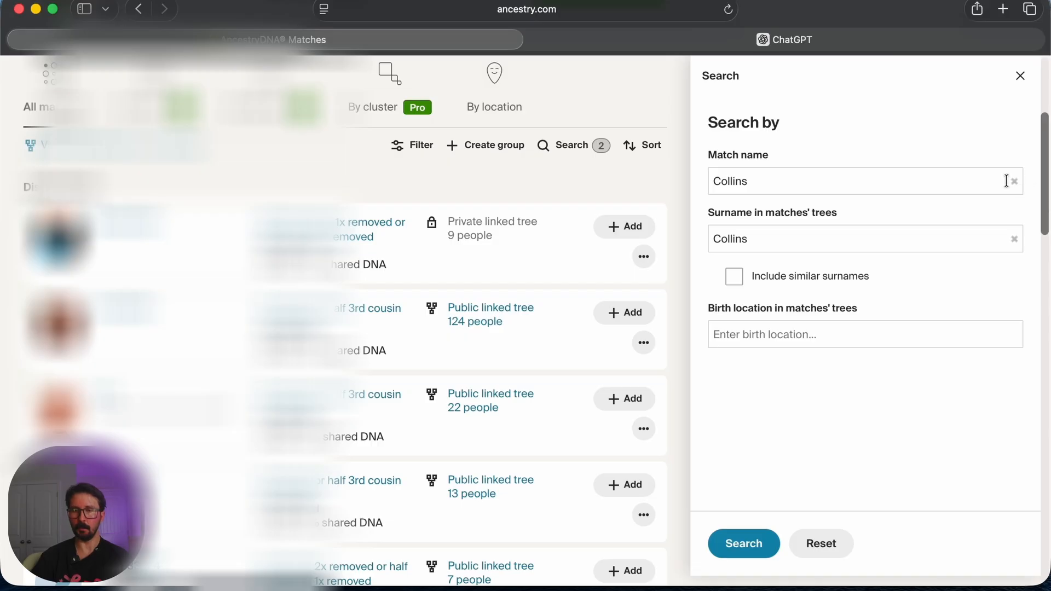
pyautogui.click(1017, 185)
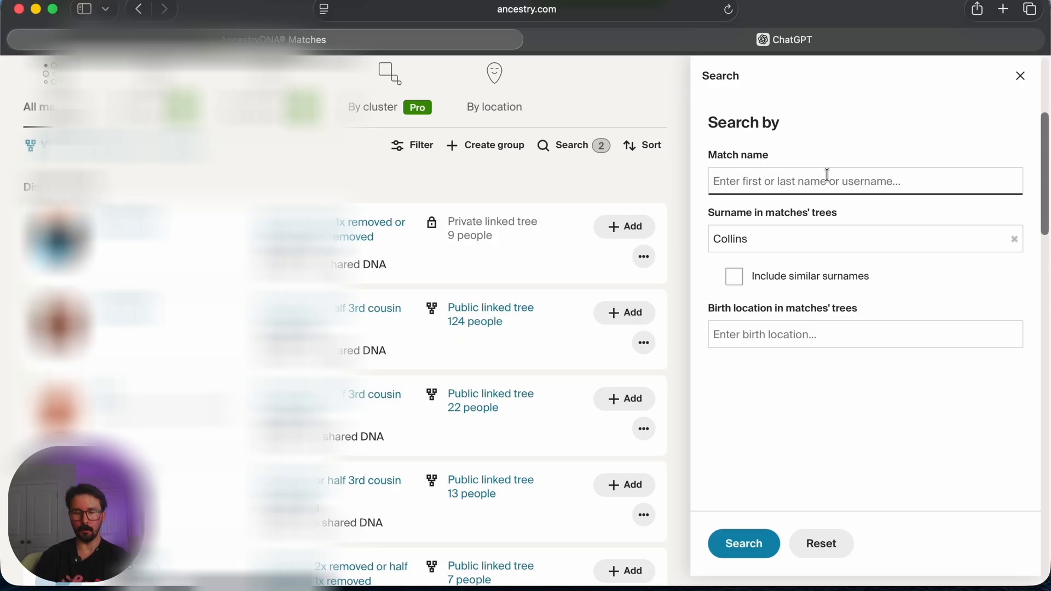
pyautogui.write('Mi')
pyautogui.press('BackSpace')
pyautogui.write('Gibson')
pyautogui.moveTo(802, 241); pyautogui.dragTo(715, 243)
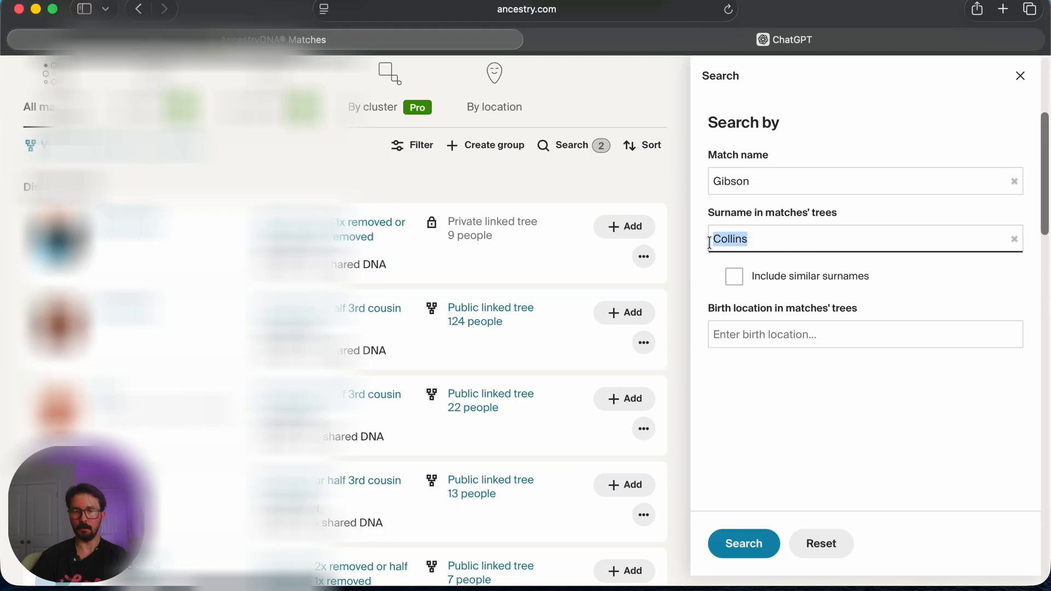
pyautogui.write('Gibs')
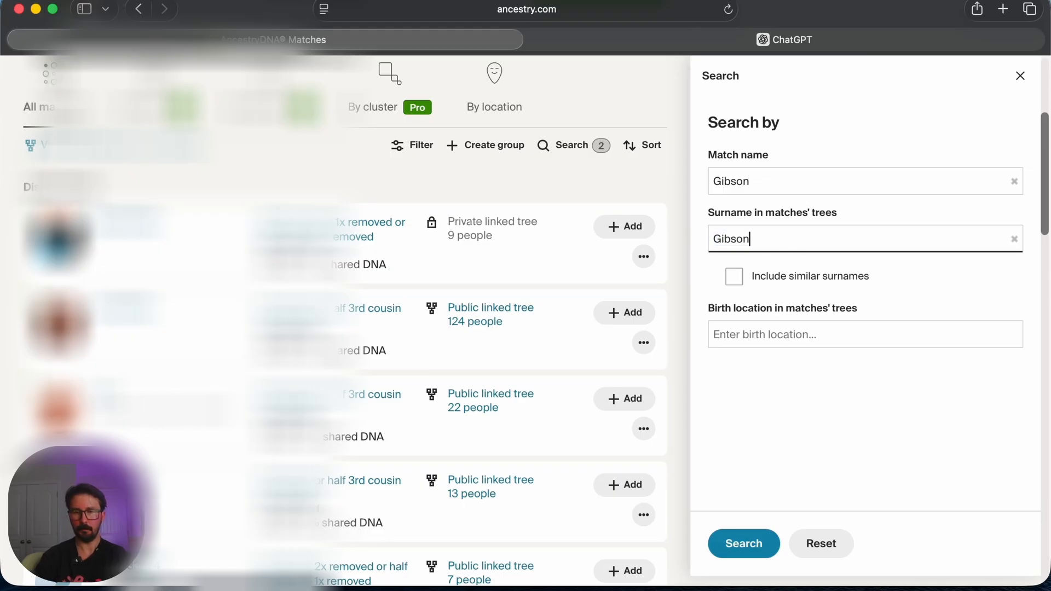
pyautogui.write('on')
pyautogui.click(744, 545)
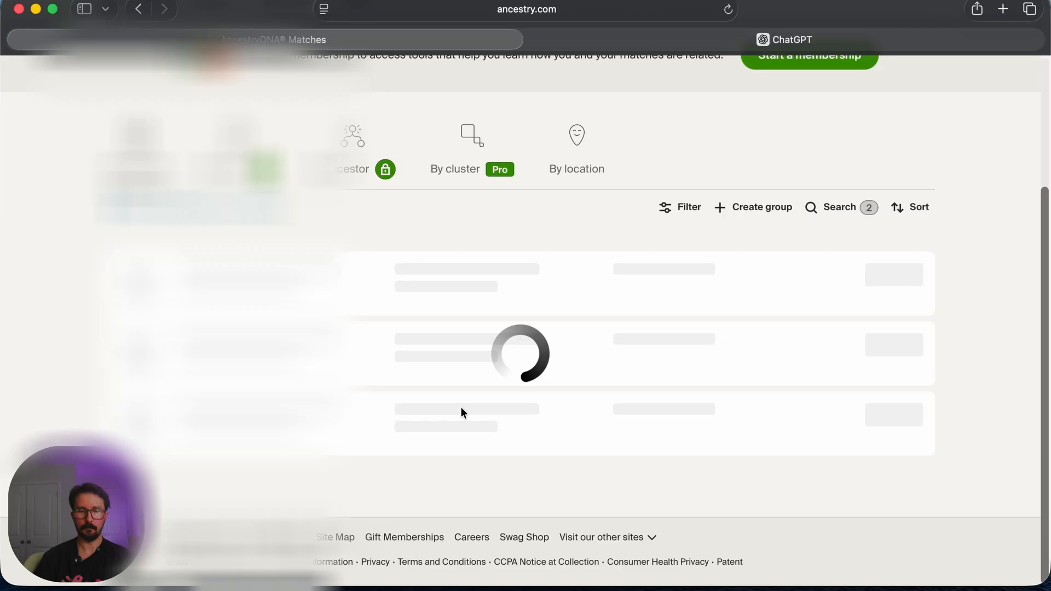
# Look through the Gibson matches, checking shared DNA and linked trees, and return to the start of the page.
pyautogui.scroll(-1, 338, 349)
pyautogui.scroll(-5, 338, 349)
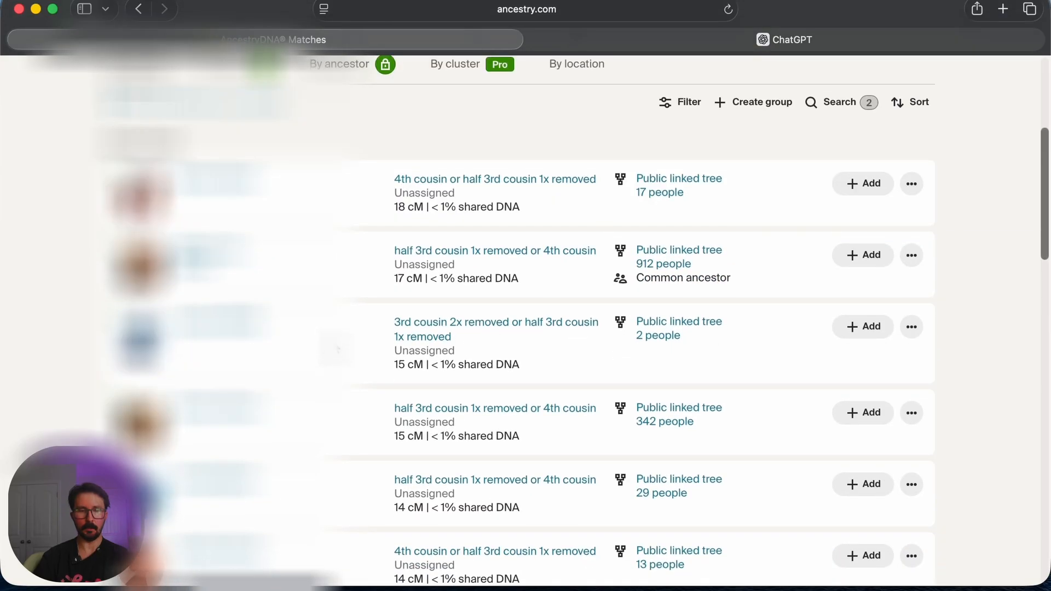
pyautogui.scroll(-15, 337, 350)
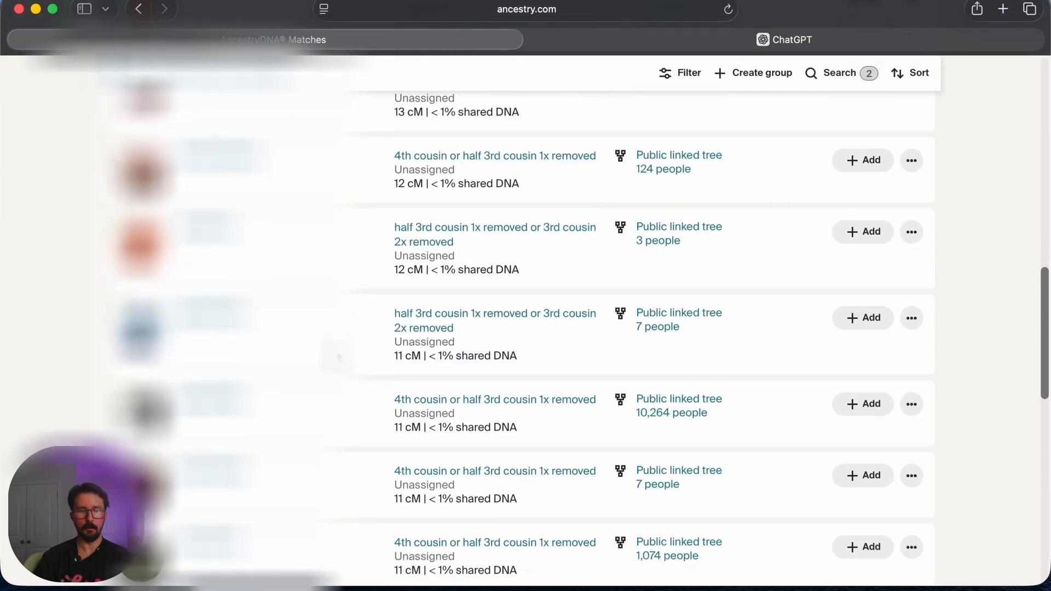
pyautogui.scroll(-3, 339, 357)
pyautogui.scroll(15, 338, 352)
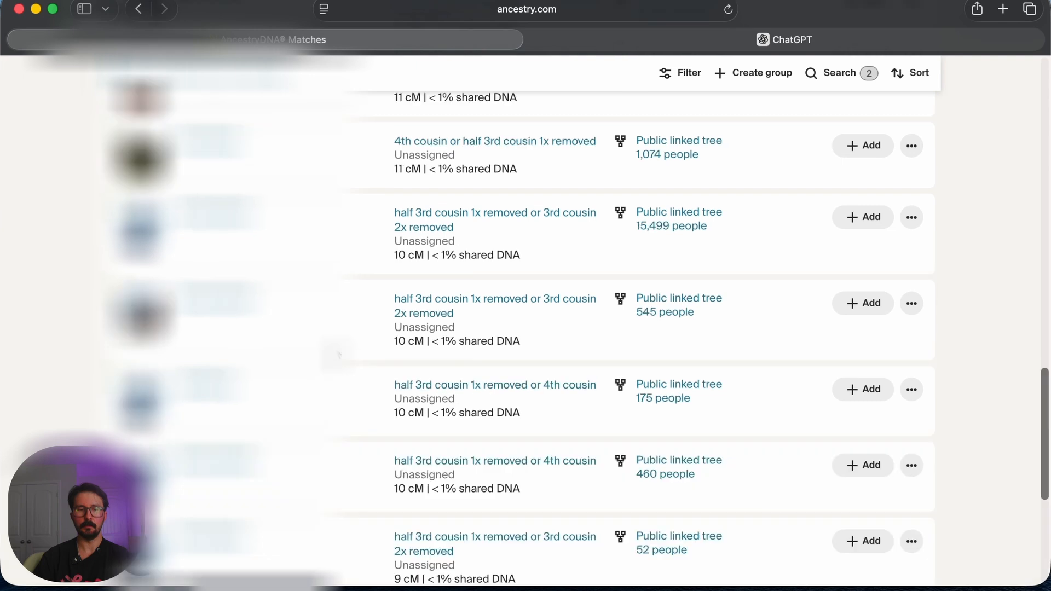
pyautogui.scroll(10, 338, 352)
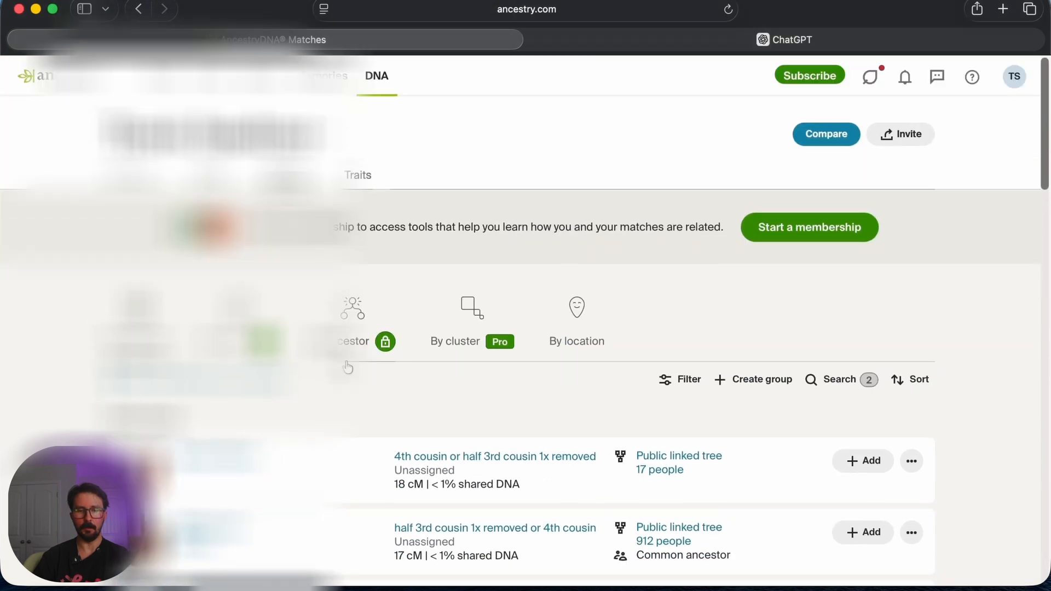
# Search the DNA matches with Goins as both the match name and the surname in matches' trees, and look through the list.
pyautogui.click(836, 385)
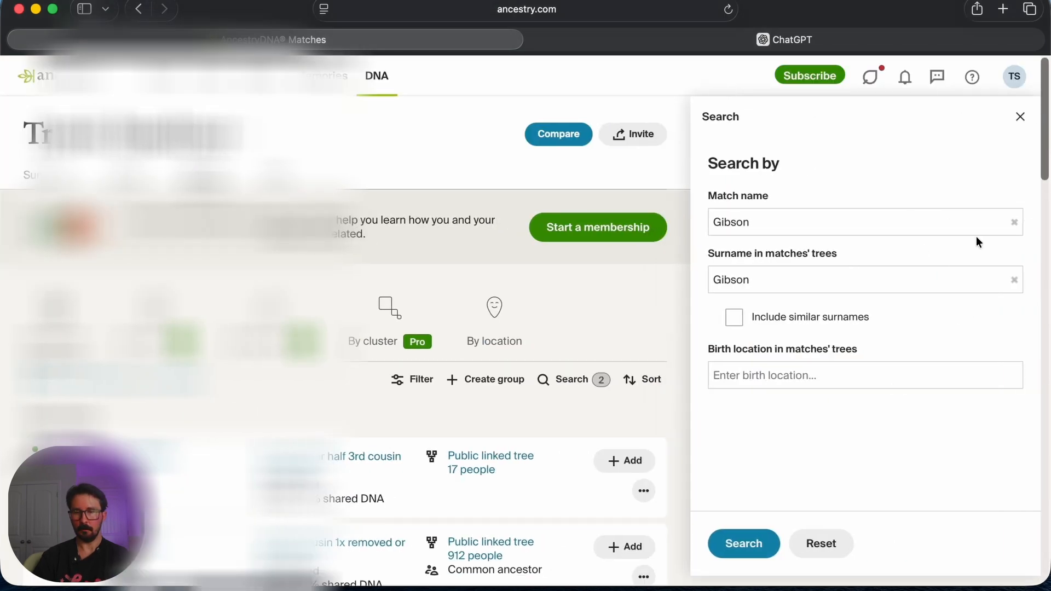
pyautogui.click(1017, 226)
pyautogui.click(1014, 280)
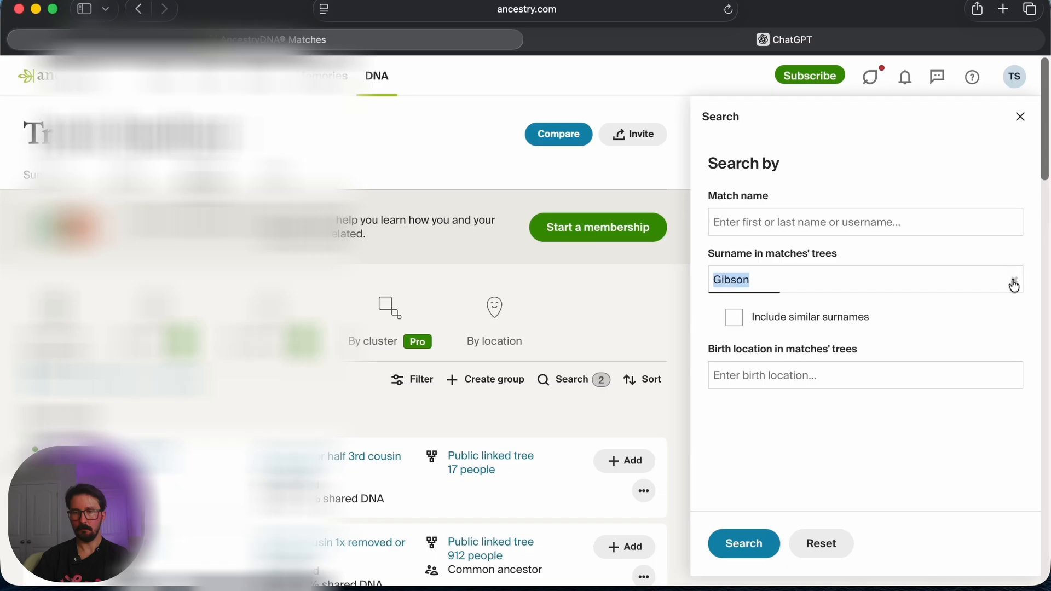
pyautogui.click(871, 224)
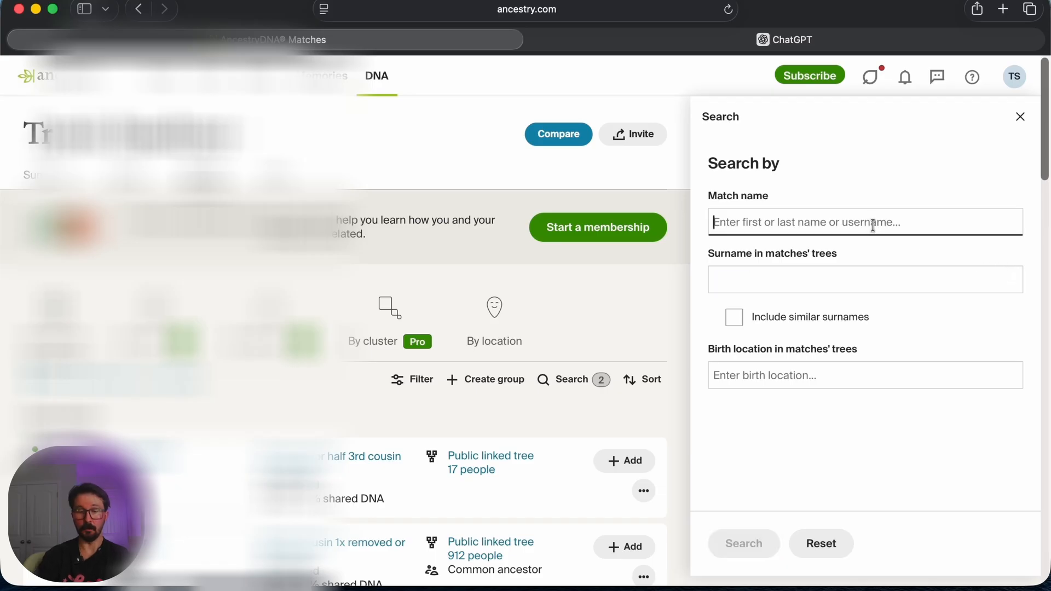
pyautogui.write('Goins')
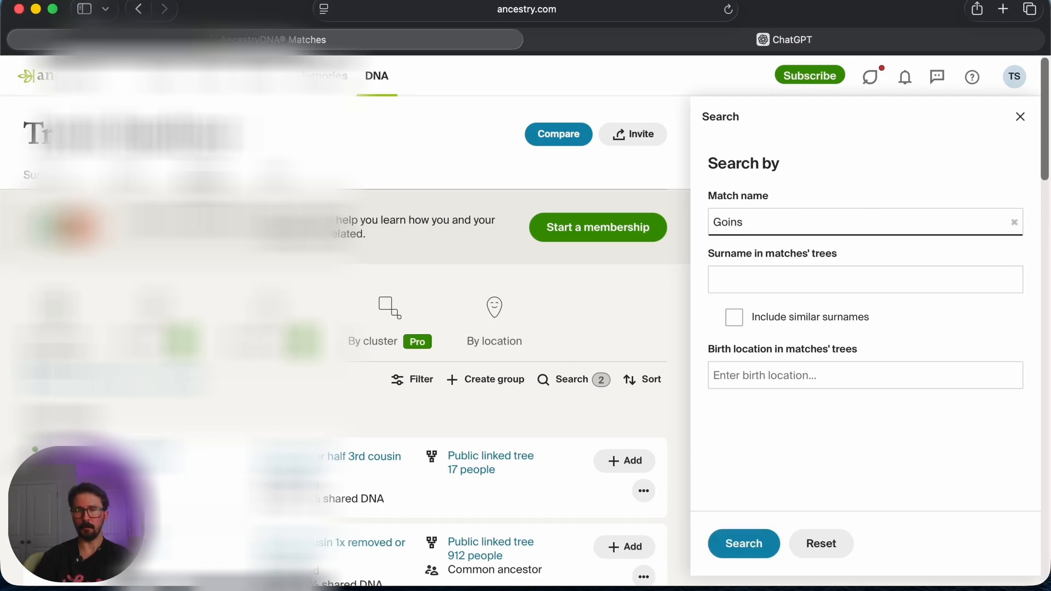
pyautogui.click(858, 278)
pyautogui.write('Goins')
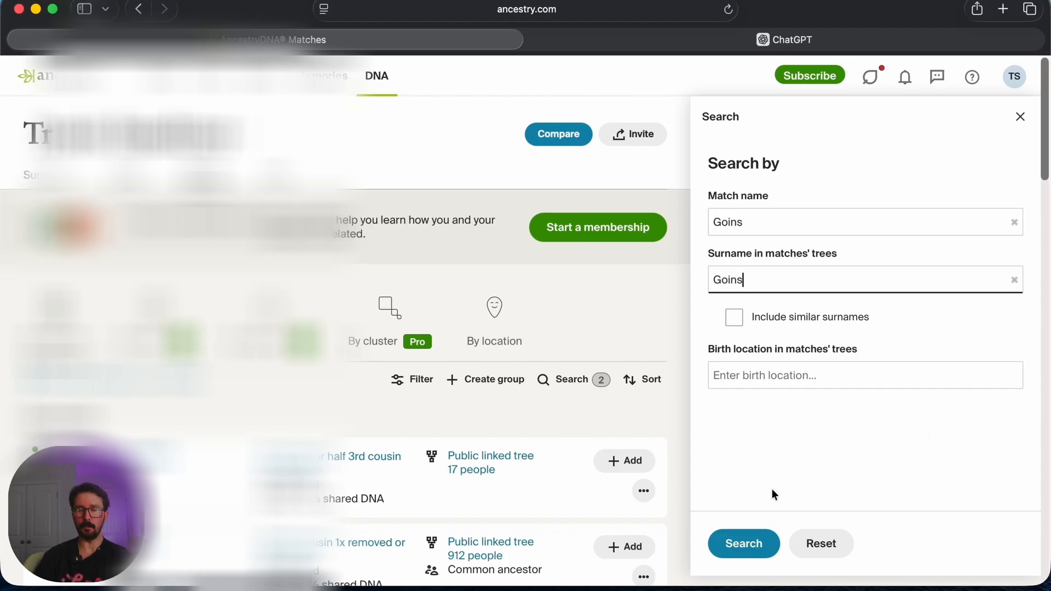
pyautogui.click(753, 547)
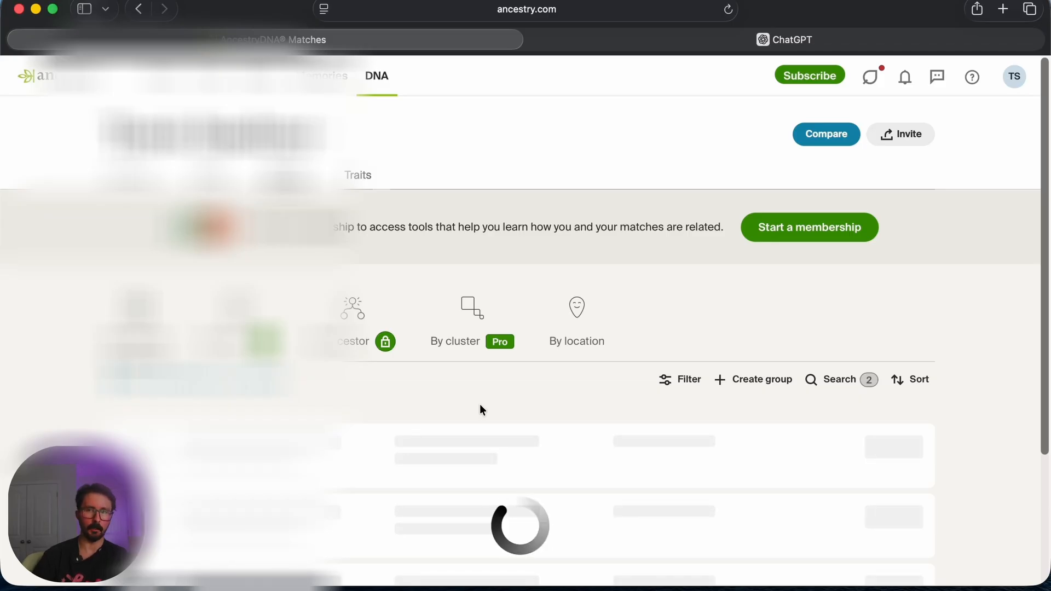
pyautogui.scroll(-6, 481, 421)
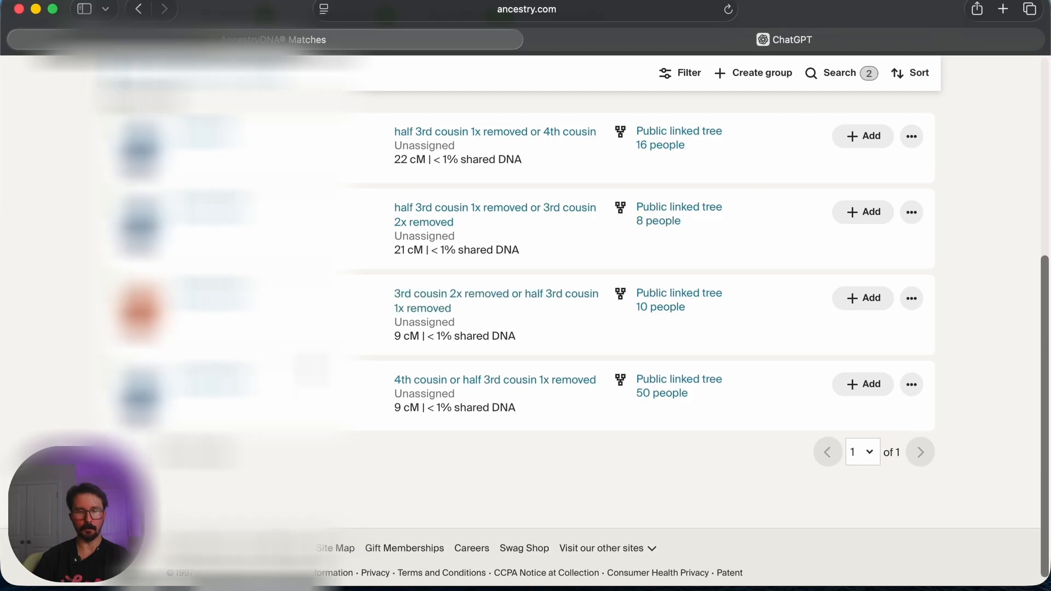
pyautogui.scroll(3, 525, 322)
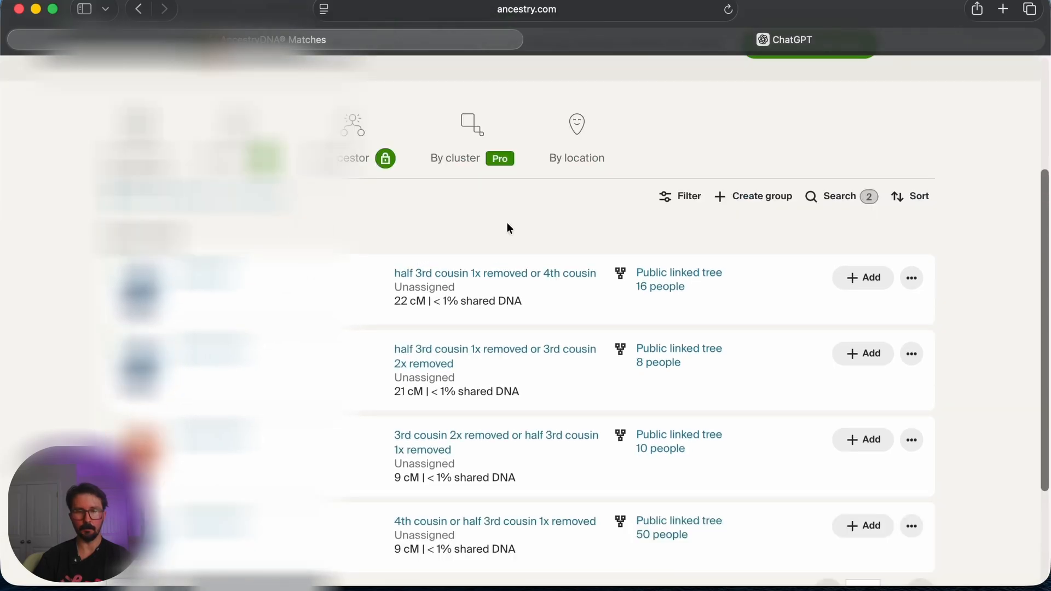
# Change both the match name and the surname in matches' trees to Goens, run the search and check the results page.
pyautogui.click(843, 198)
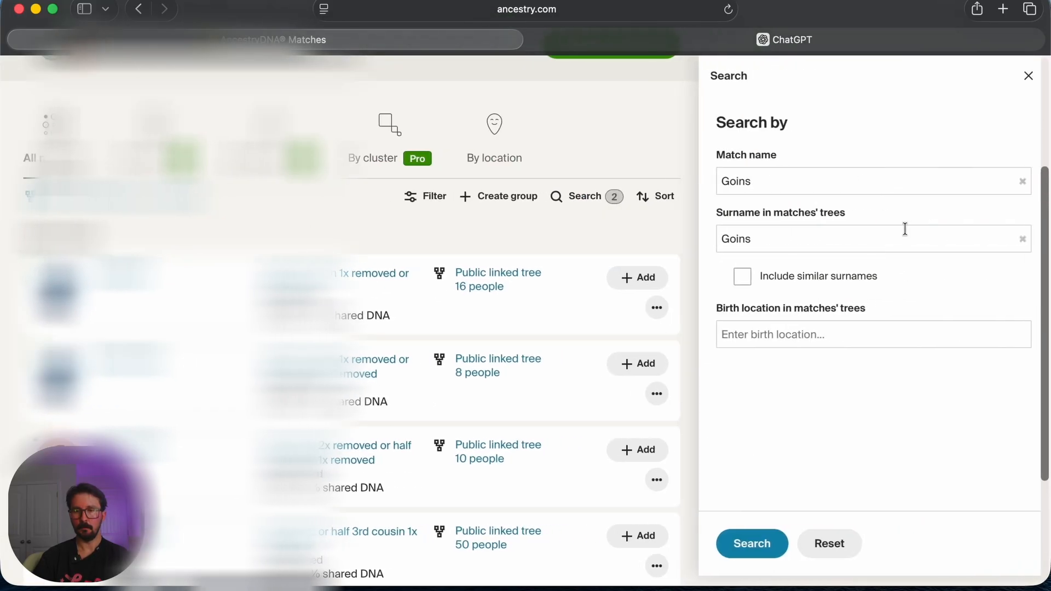
pyautogui.click(918, 184)
pyautogui.press('BackSpace')
pyautogui.press('BackSpace')
pyautogui.click(858, 234)
pyautogui.press('BackSpace')
pyautogui.write('ens')
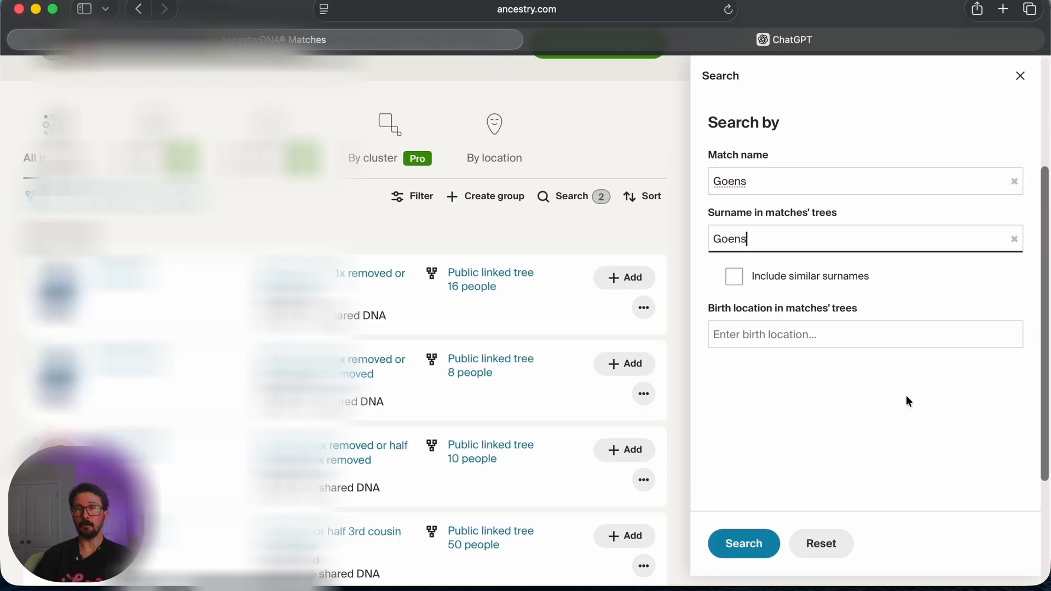
pyautogui.scroll(-1, 870, 405)
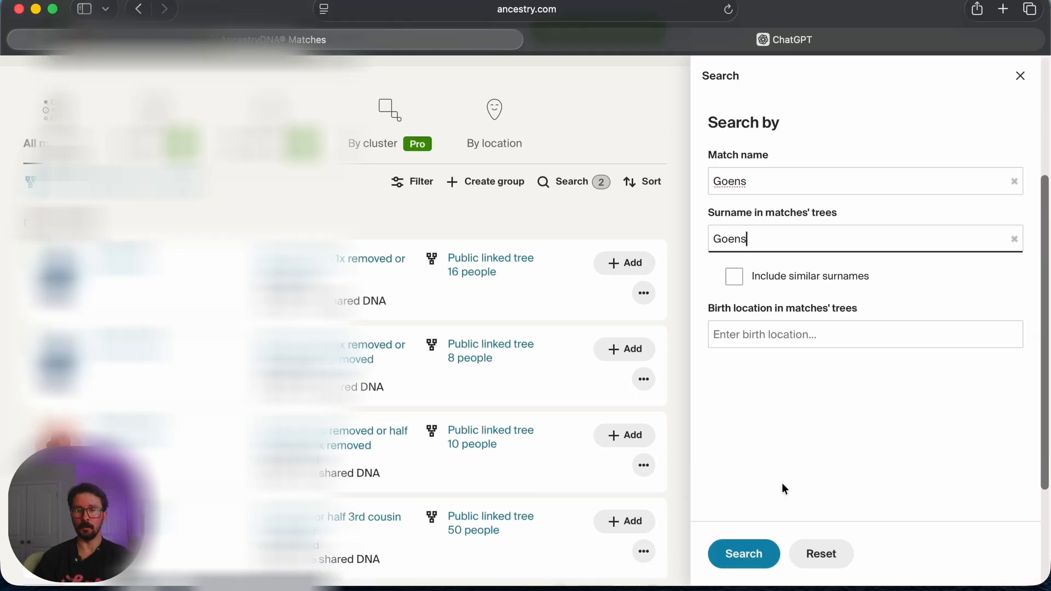
pyautogui.click(761, 555)
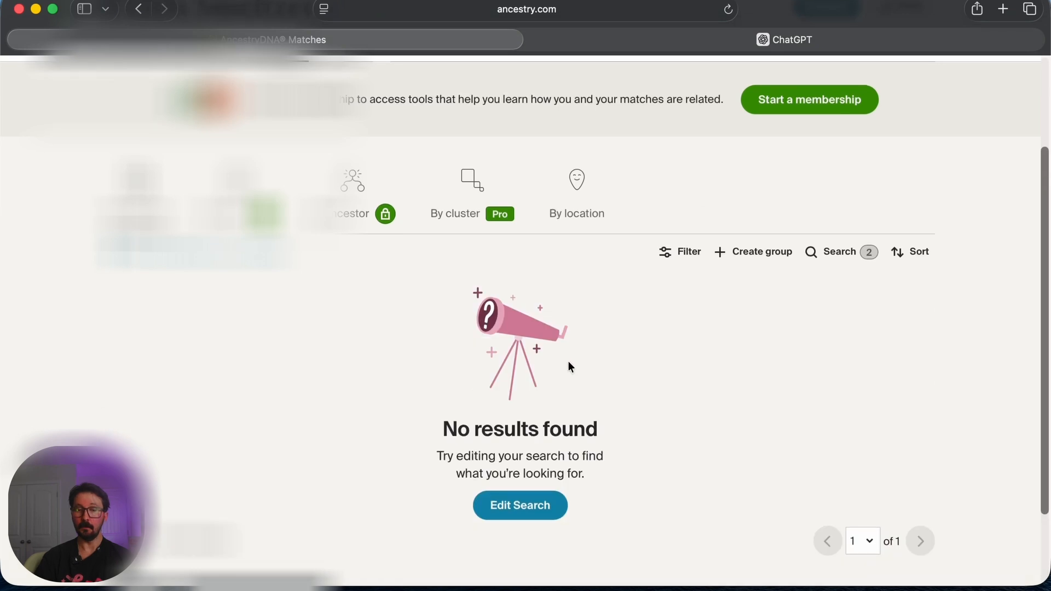
pyautogui.scroll(-3, 567, 360)
pyautogui.scroll(3, 567, 361)
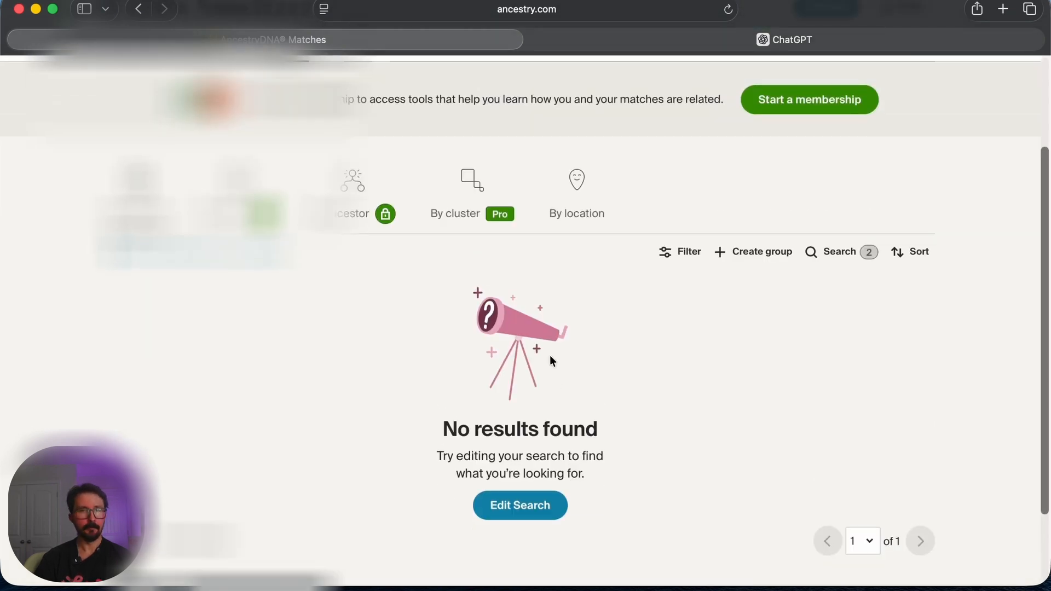
pyautogui.click(869, 252)
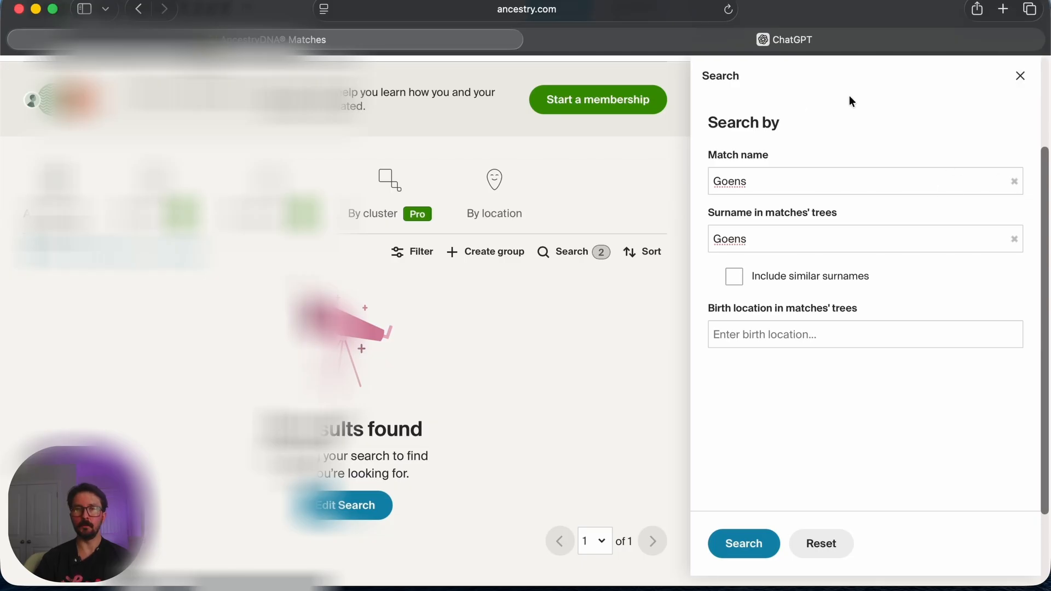
pyautogui.click(1035, 81)
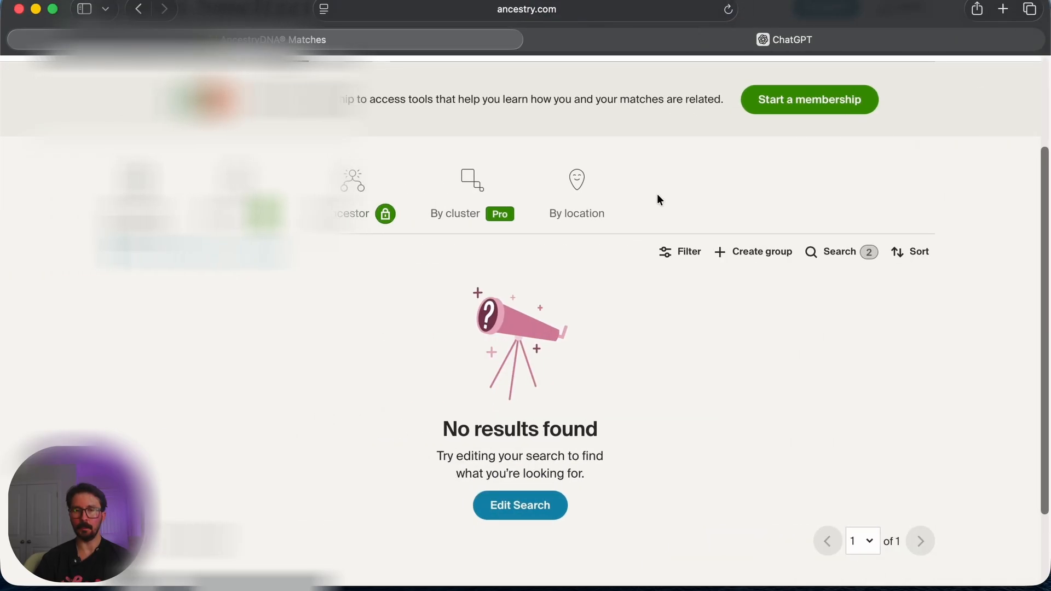
pyautogui.scroll(5, 770, 369)
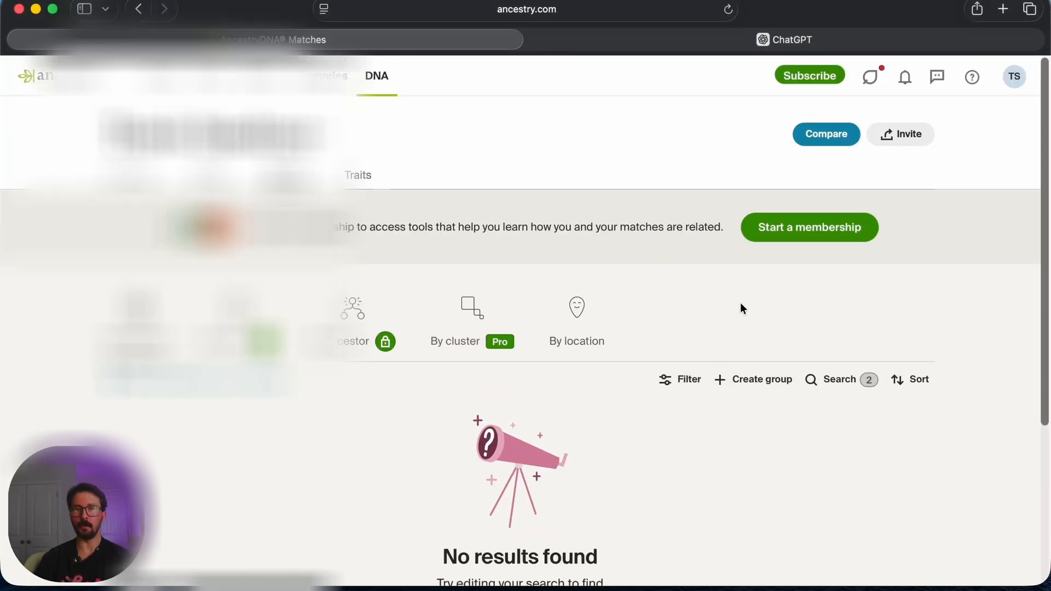
# Switch to the notes document in Pages and read its first question with the 23andMe app and website surname lists.
pyautogui.click(870, 36)
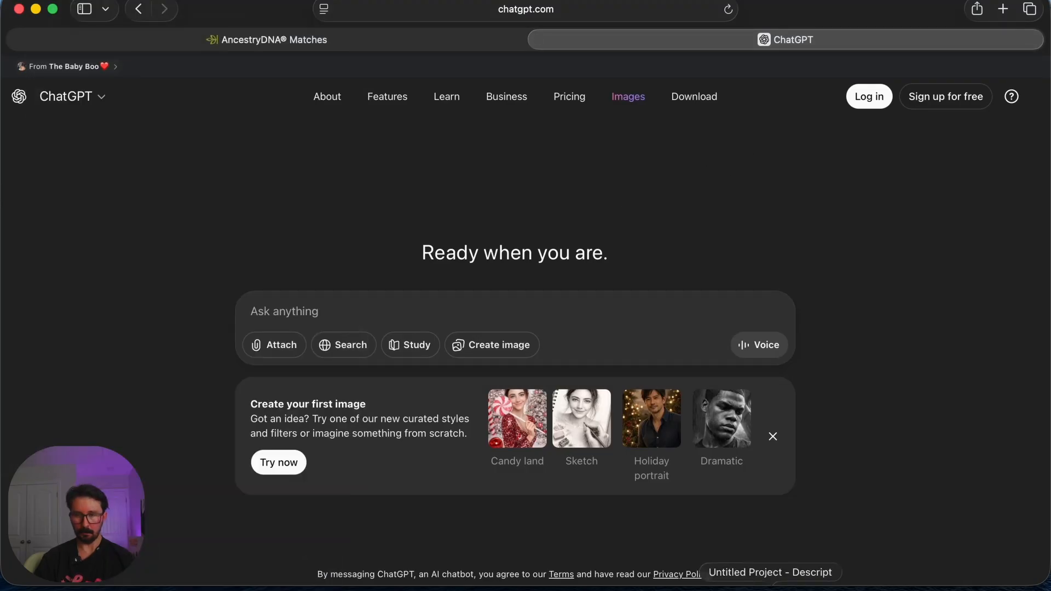
pyautogui.click(797, 587)
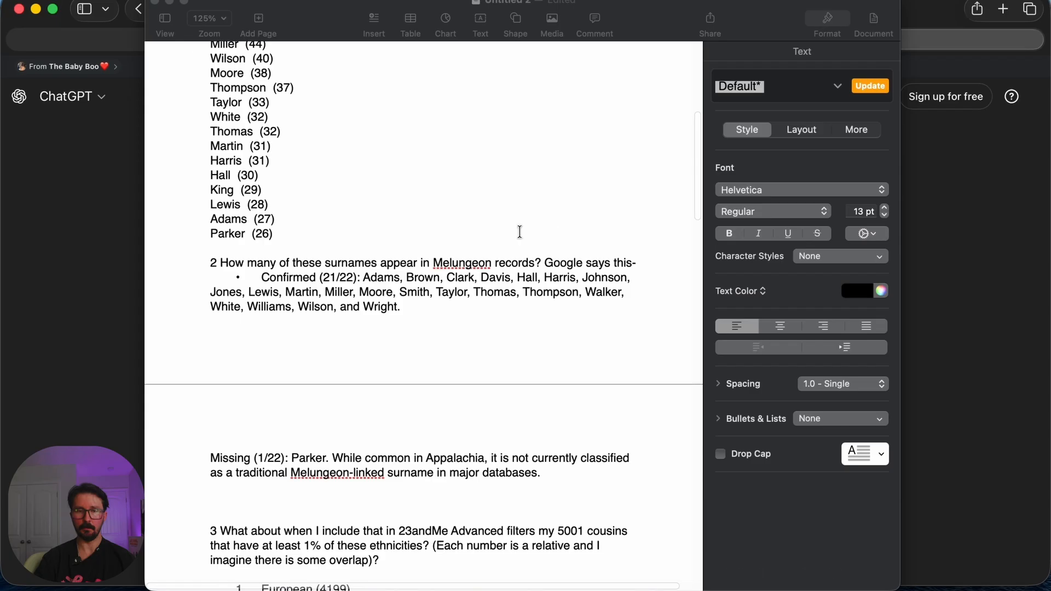
pyautogui.scroll(10, 432, 314)
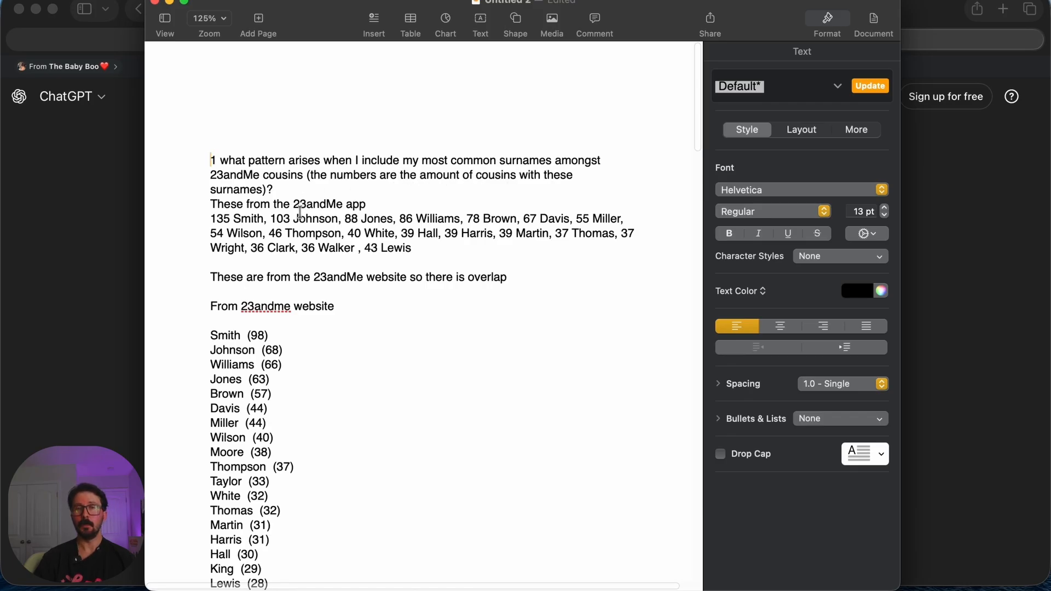
pyautogui.scroll(-1, 321, 223)
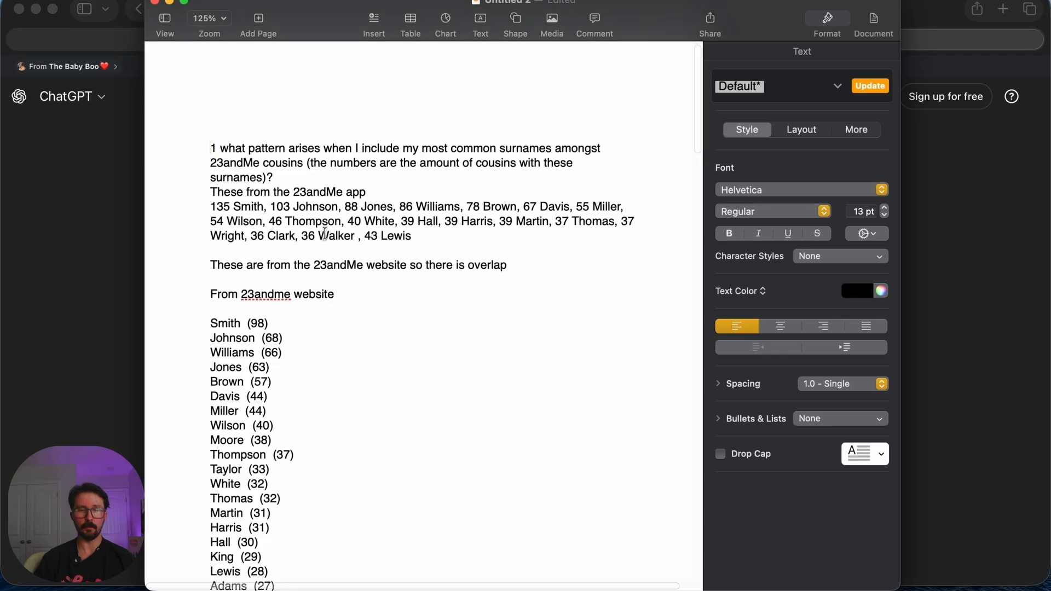
pyautogui.scroll(1, 324, 233)
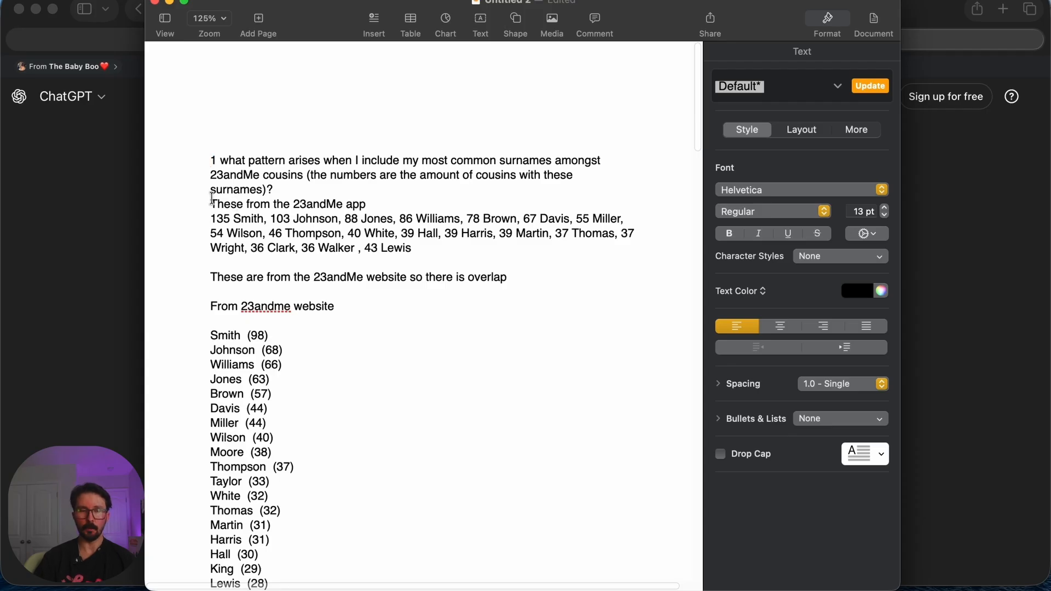
pyautogui.moveTo(205, 158); pyautogui.dragTo(311, 392)
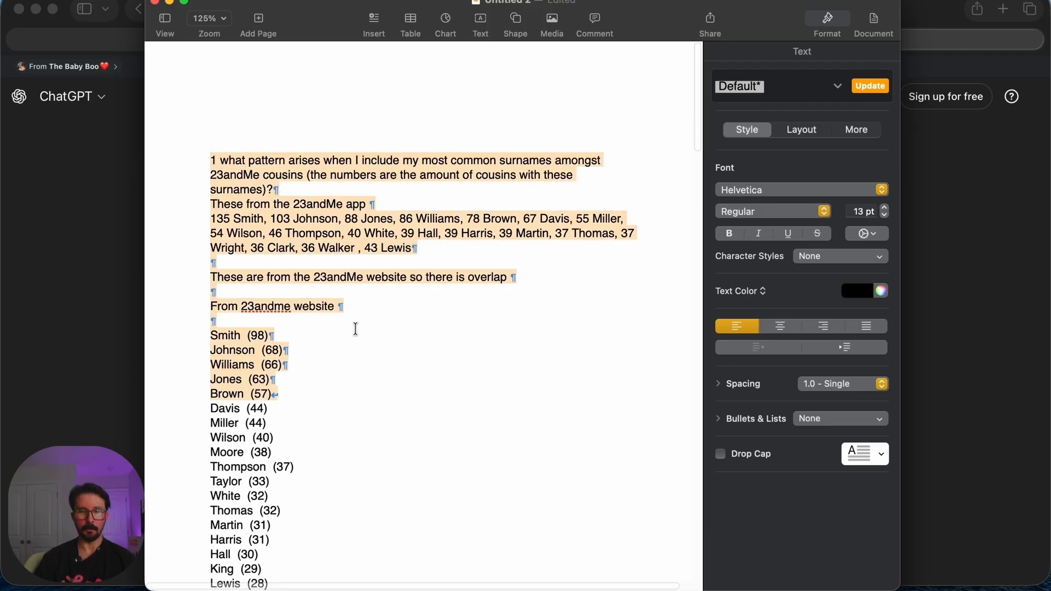
pyautogui.scroll(-2, 359, 334)
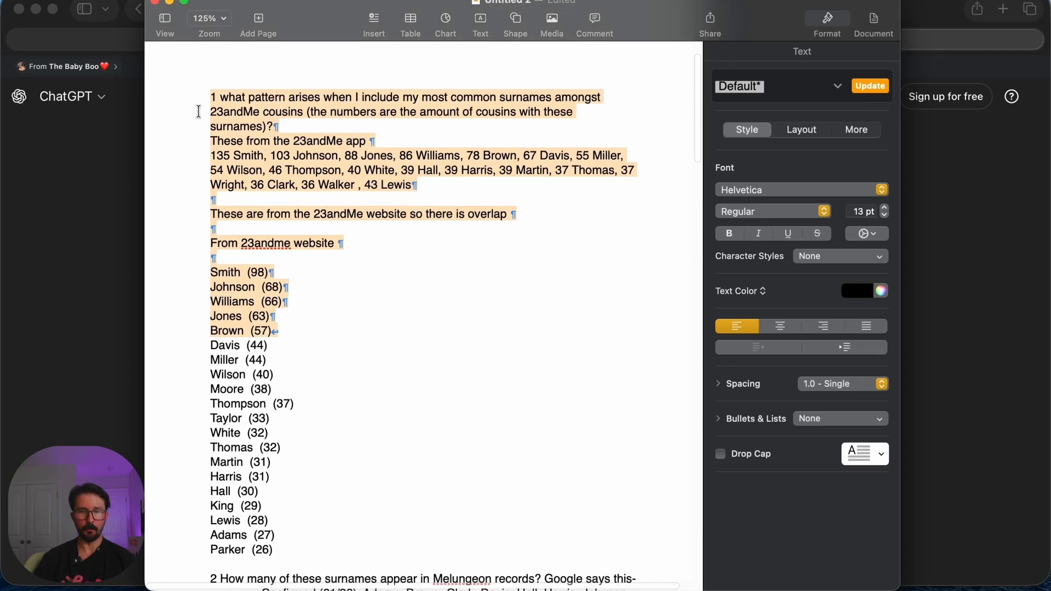
pyautogui.click(192, 95)
pyautogui.moveTo(205, 97); pyautogui.dragTo(304, 450)
pyautogui.scroll(-1, 303, 450)
pyautogui.scroll(-3, 298, 443)
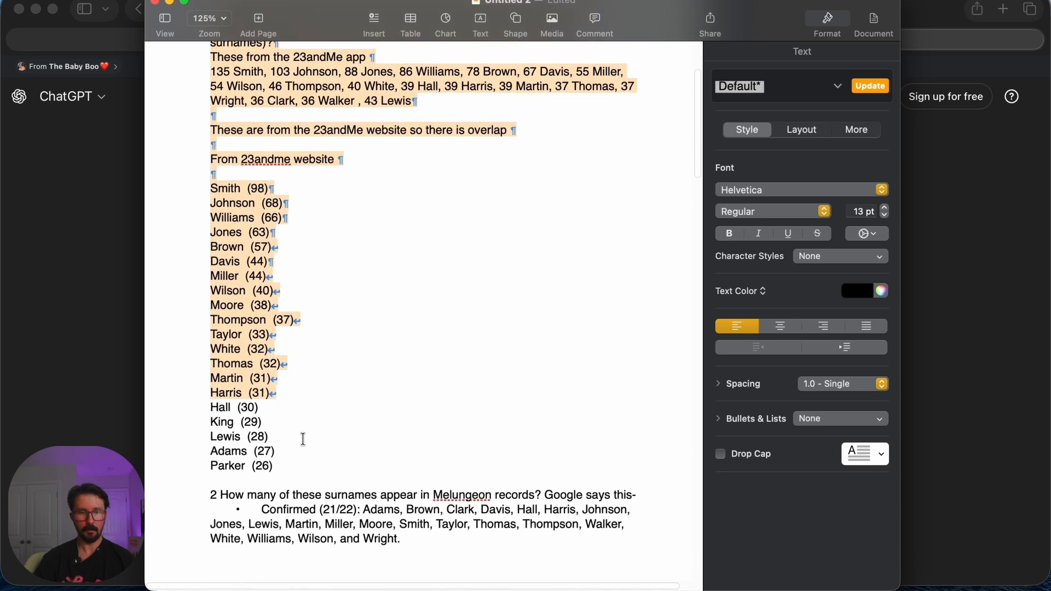
pyautogui.click(186, 217)
# Copy the whole first question from the notes, including both 23andMe surname lists down to the Parker line.
pyautogui.scroll(1, 180, 197)
pyautogui.scroll(2, 181, 197)
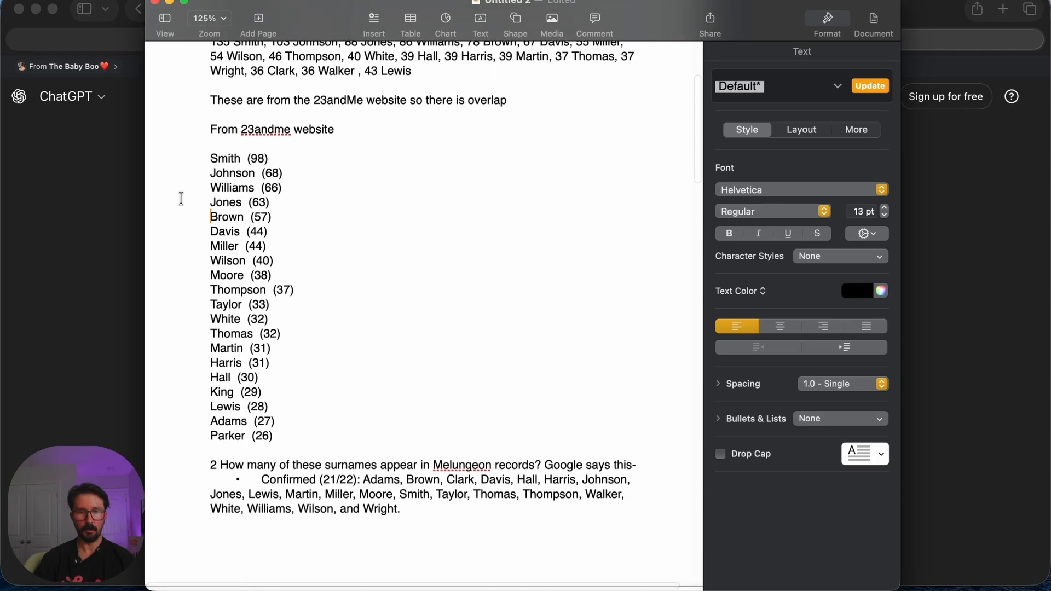
pyautogui.scroll(1, 183, 196)
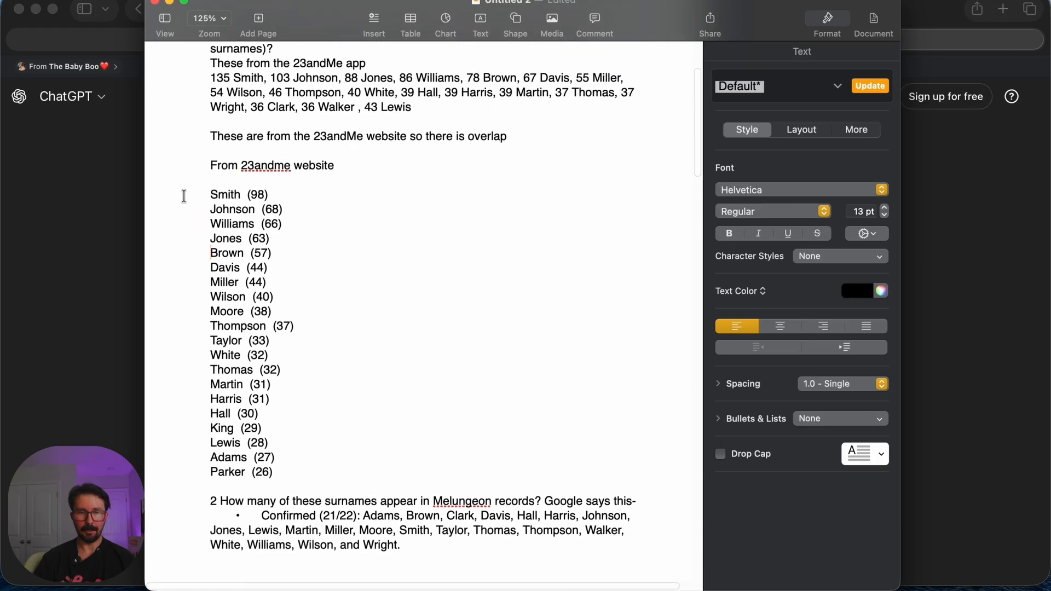
pyautogui.scroll(-5, 364, 156)
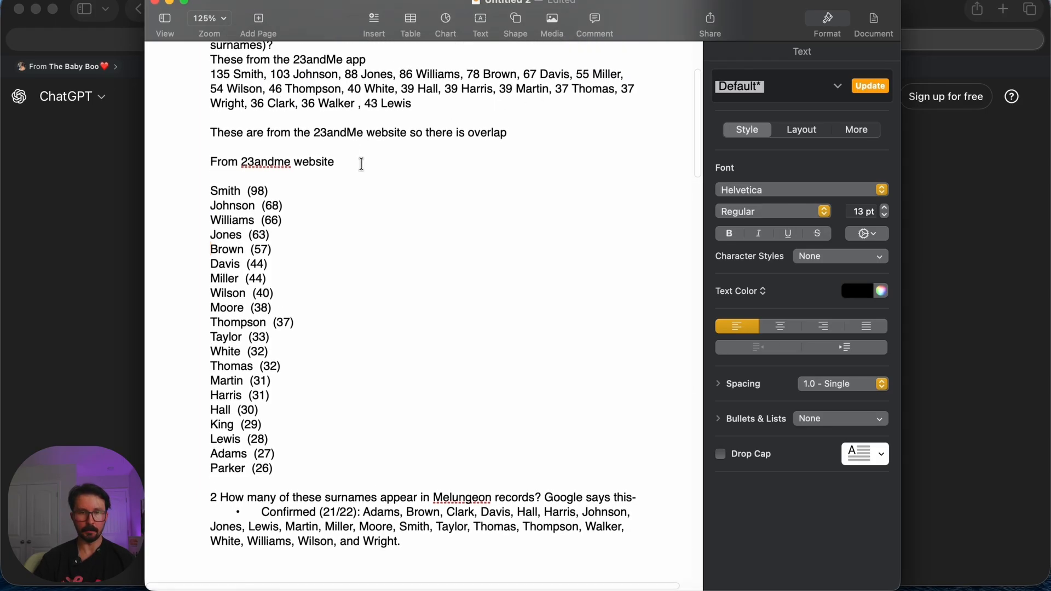
pyautogui.scroll(8, 365, 166)
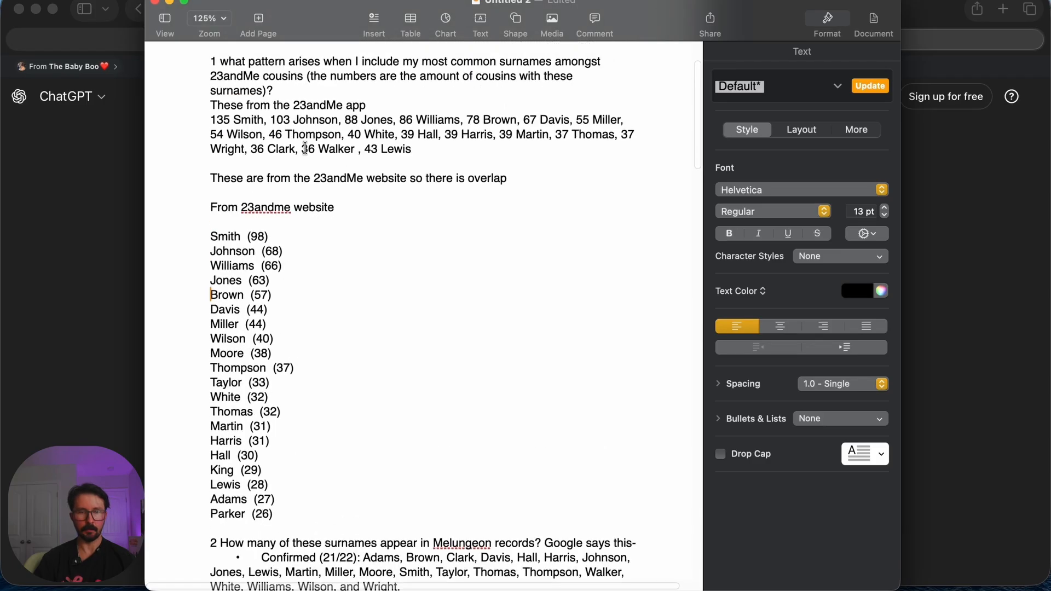
pyautogui.moveTo(210, 66); pyautogui.dragTo(300, 518)
pyautogui.scroll(-20, 304, 471)
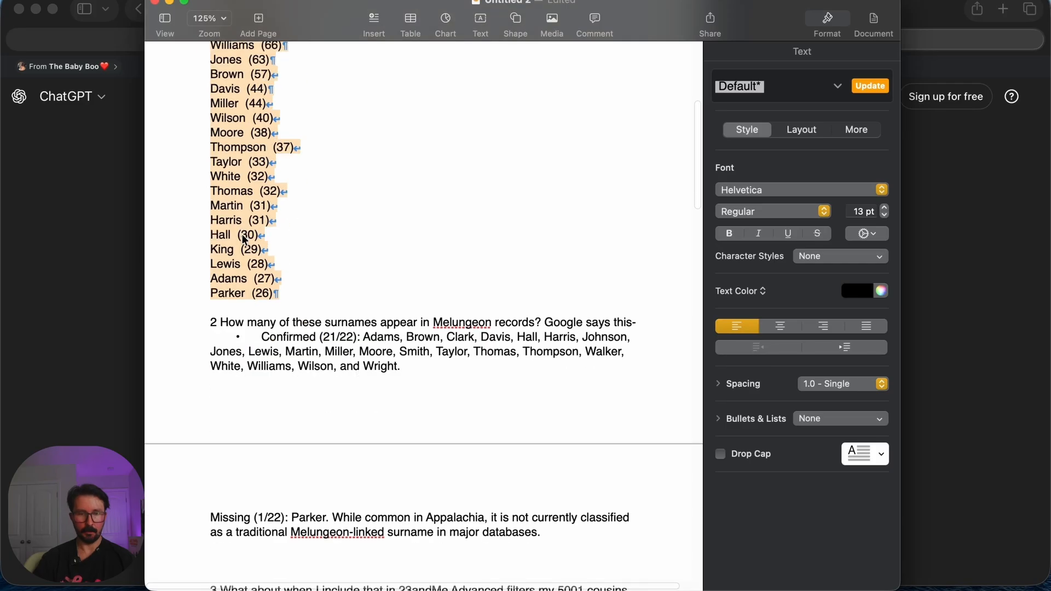
pyautogui.rightClick(242, 234)
pyautogui.click(271, 307)
# Switch to ChatGPT in the browser, paste the copied question and surname lists as the prompt and send it.
pyautogui.click(979, 330)
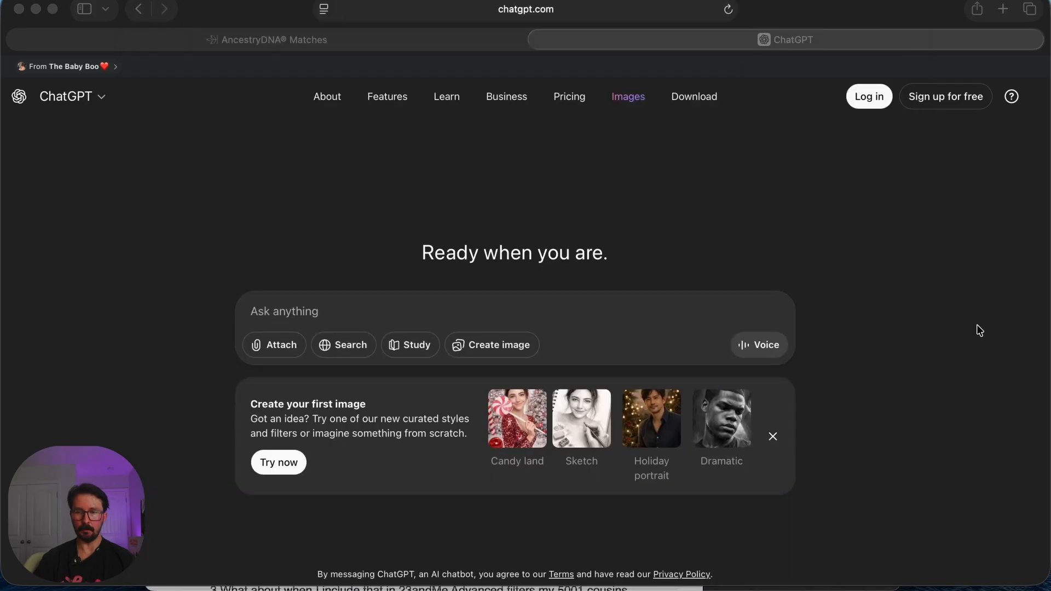
pyautogui.rightClick(317, 310)
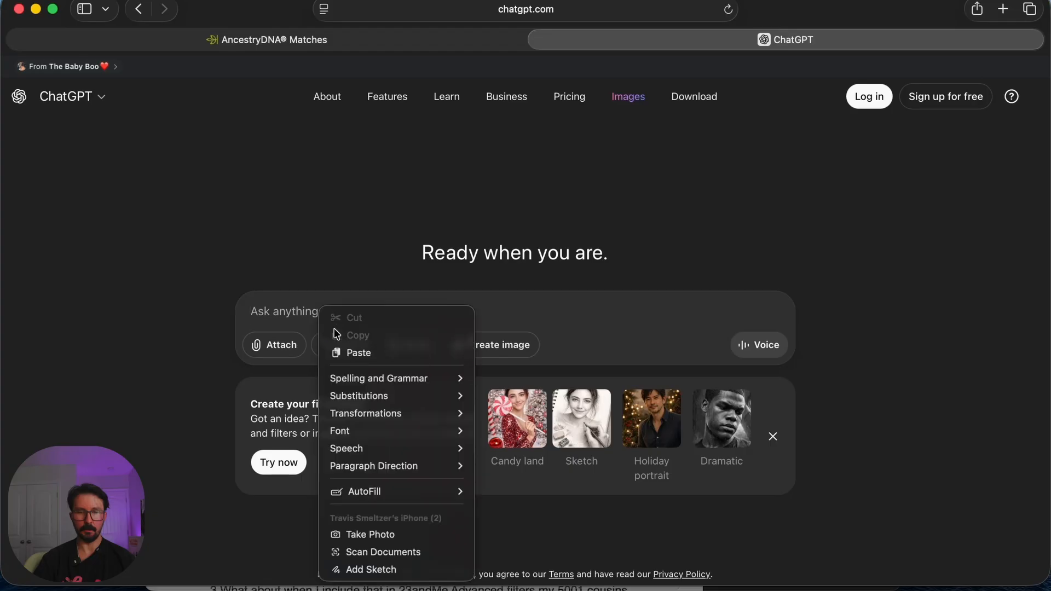
pyautogui.click(361, 354)
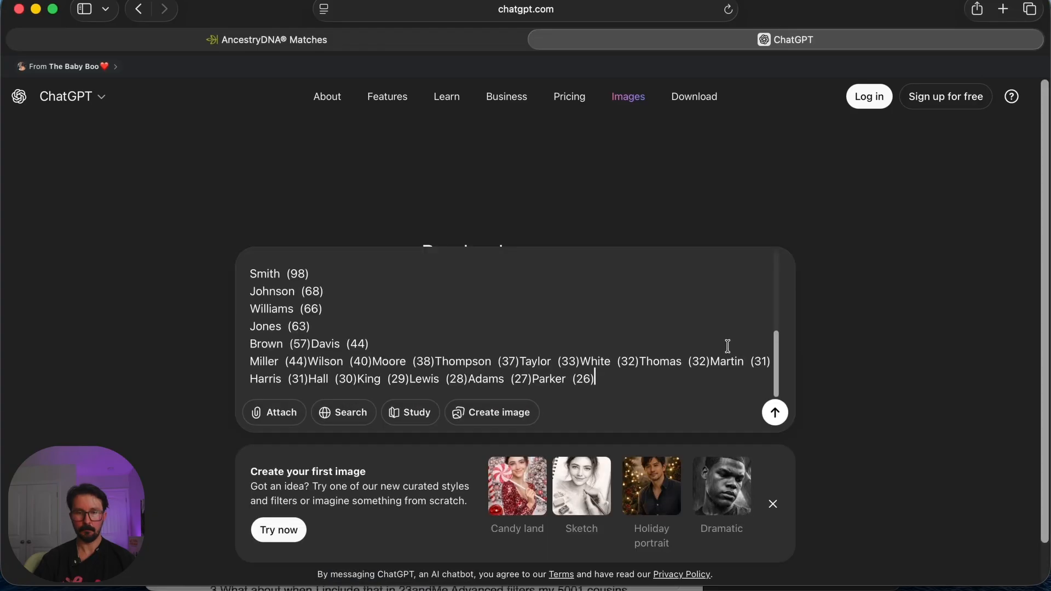
pyautogui.click(775, 412)
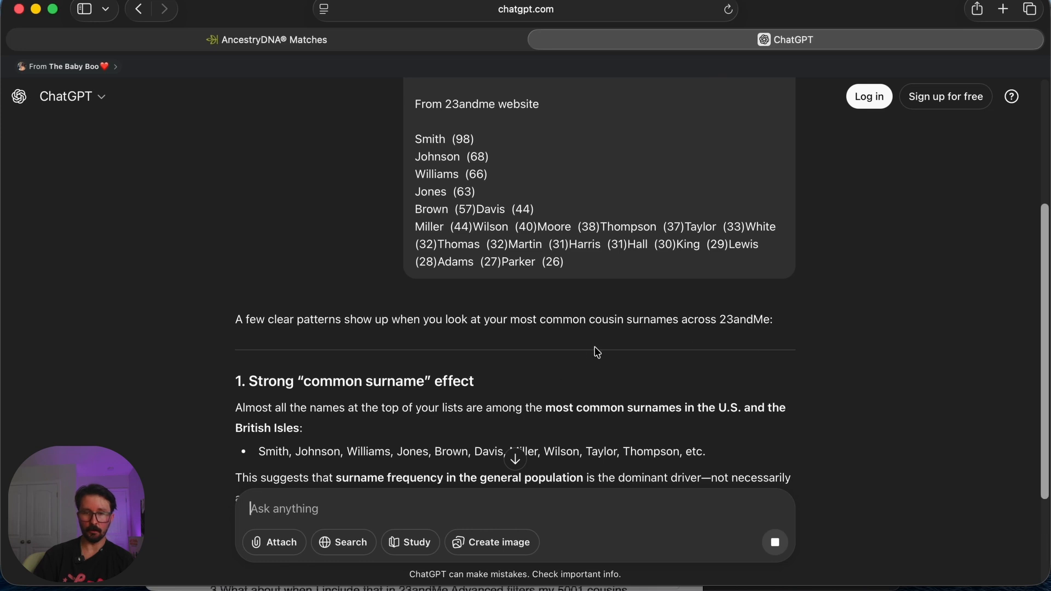
# Read ChatGPT's full answer on the patterns in the 23andMe cousin surnames, from the common surname effect down to the bottom line.
pyautogui.scroll(-3, 613, 351)
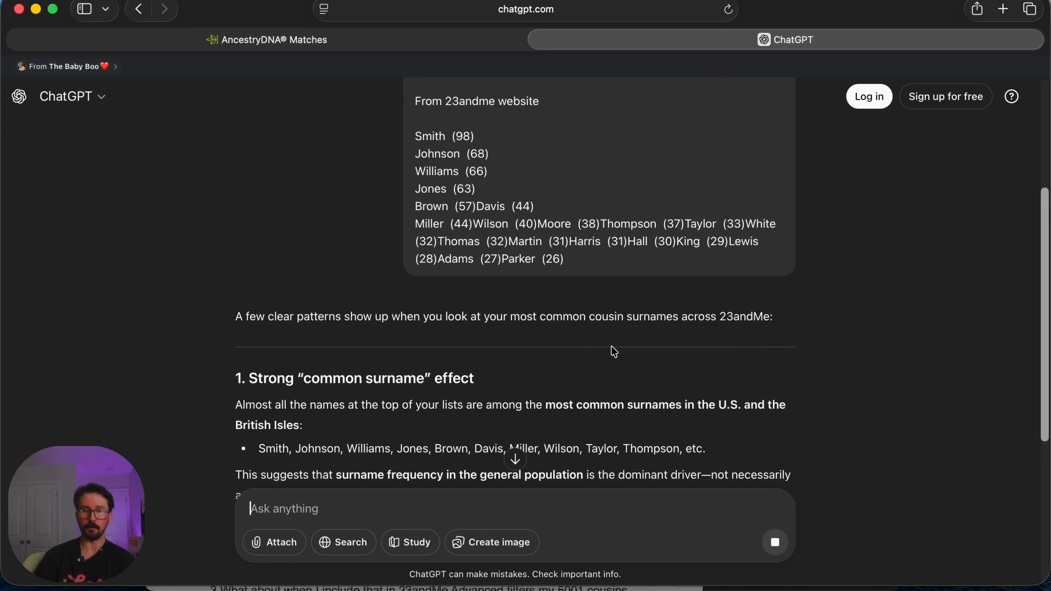
pyautogui.scroll(-3, 609, 353)
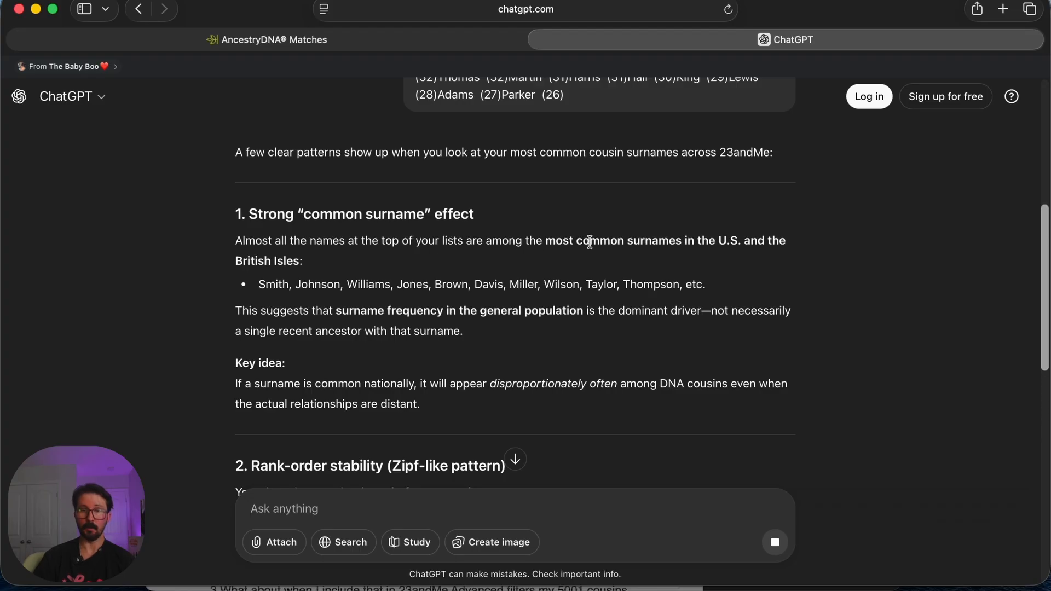
pyautogui.scroll(-2, 601, 261)
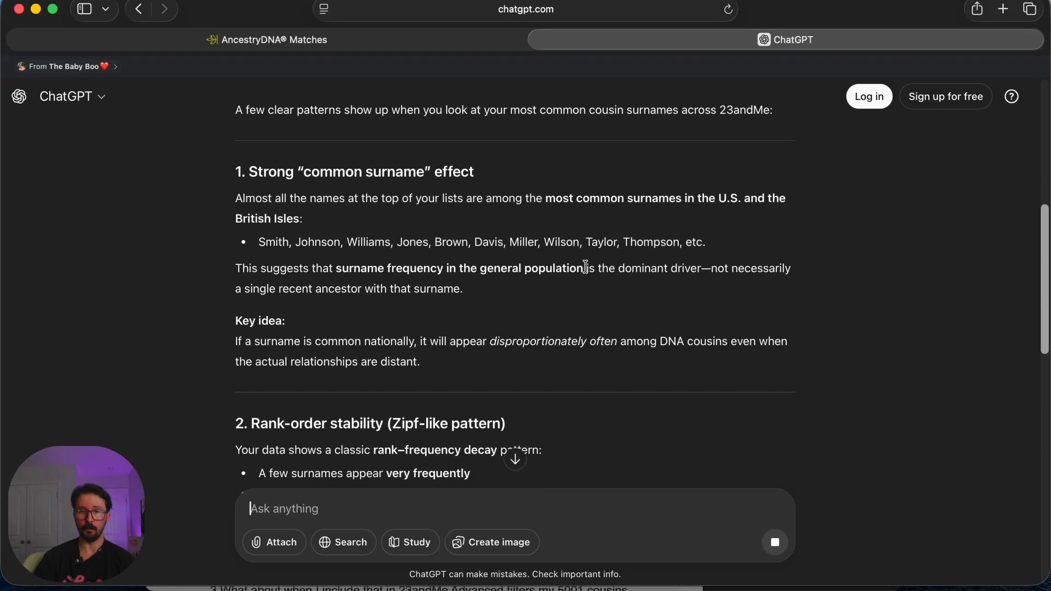
pyautogui.scroll(-4, 580, 263)
pyautogui.scroll(-7, 498, 246)
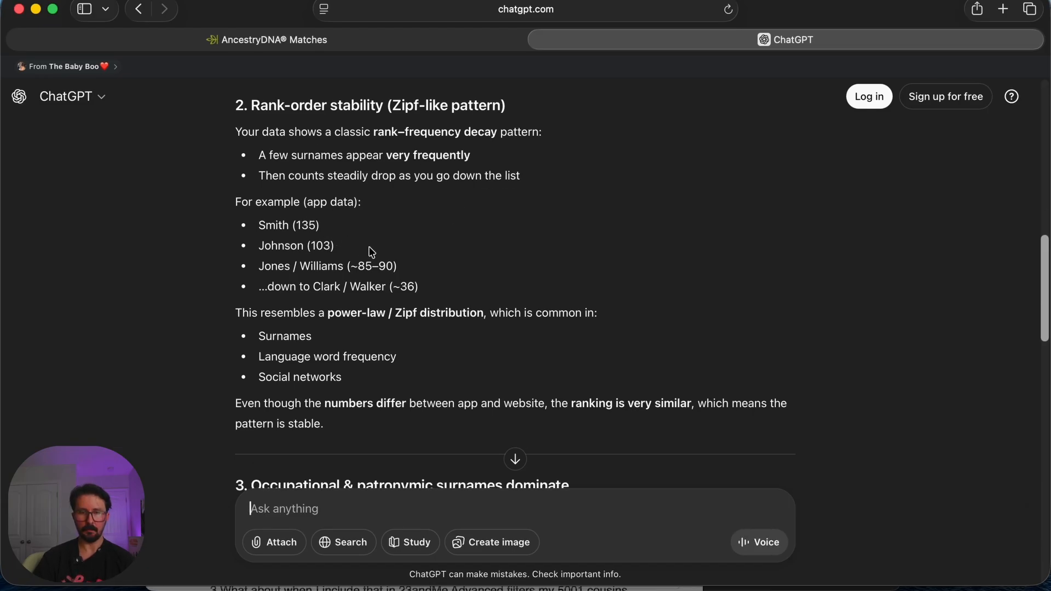
pyautogui.scroll(-2, 383, 262)
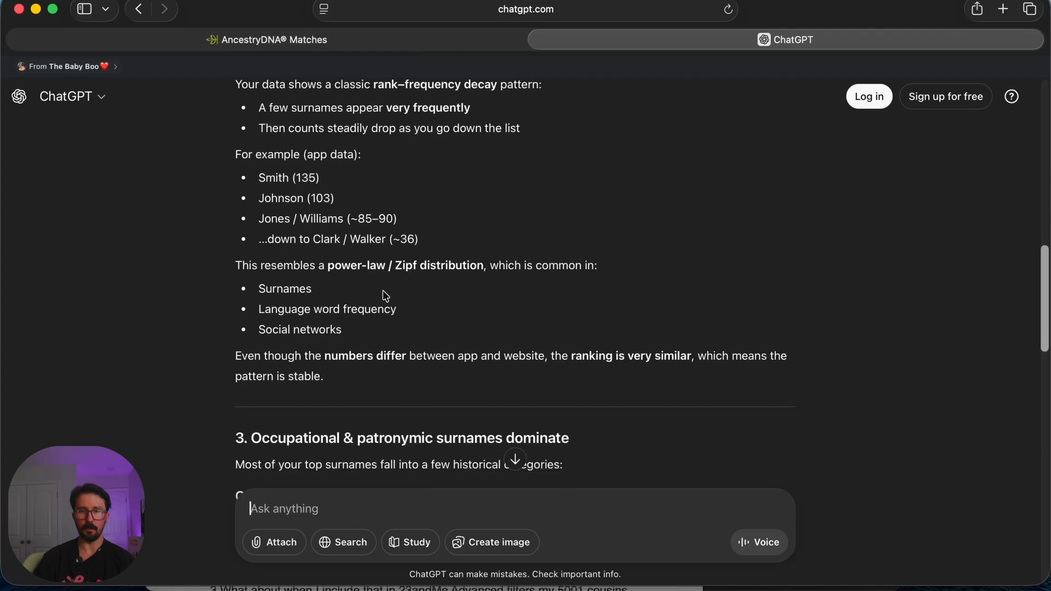
pyautogui.scroll(-1, 359, 326)
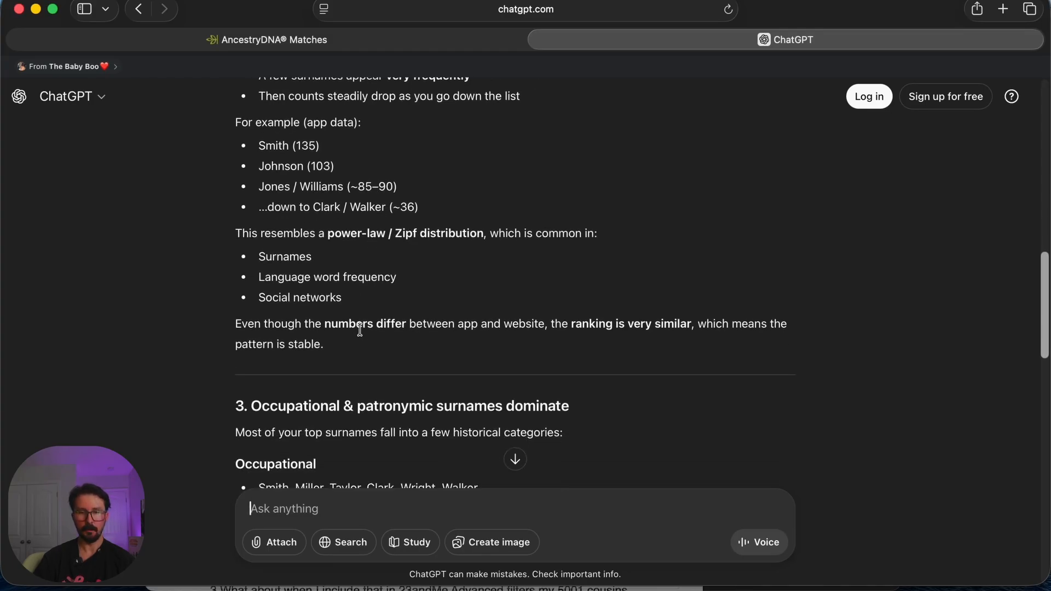
pyautogui.scroll(3, 339, 245)
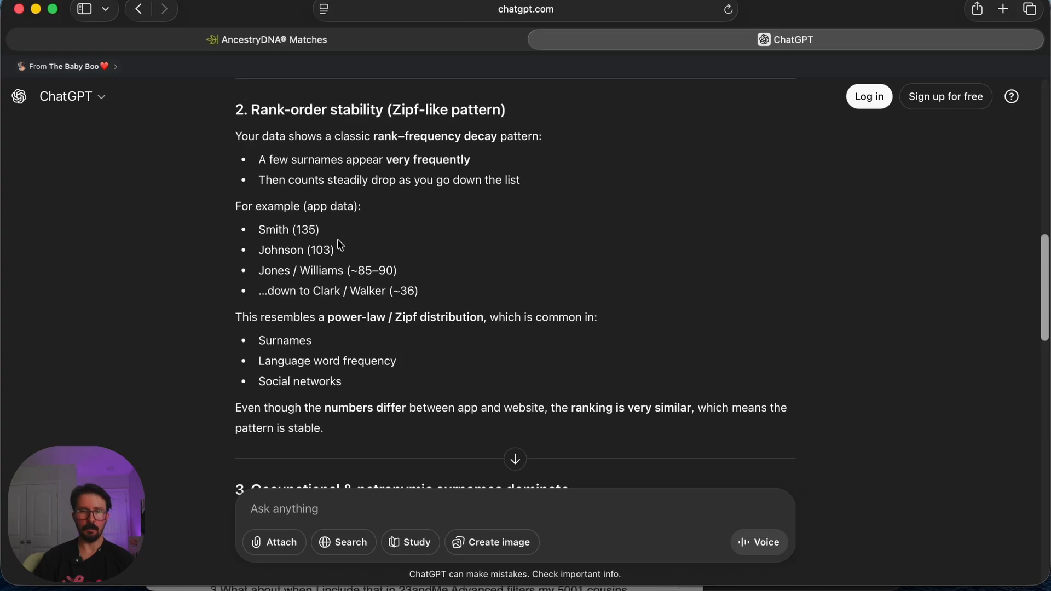
pyautogui.scroll(-10, 396, 208)
pyautogui.scroll(-12, 391, 252)
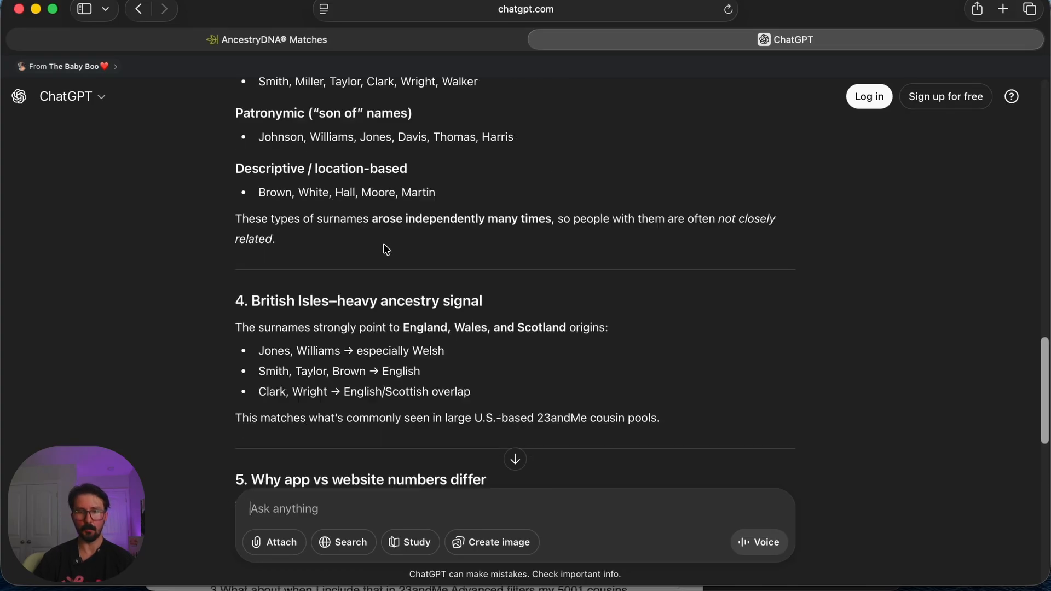
pyautogui.scroll(-7, 383, 249)
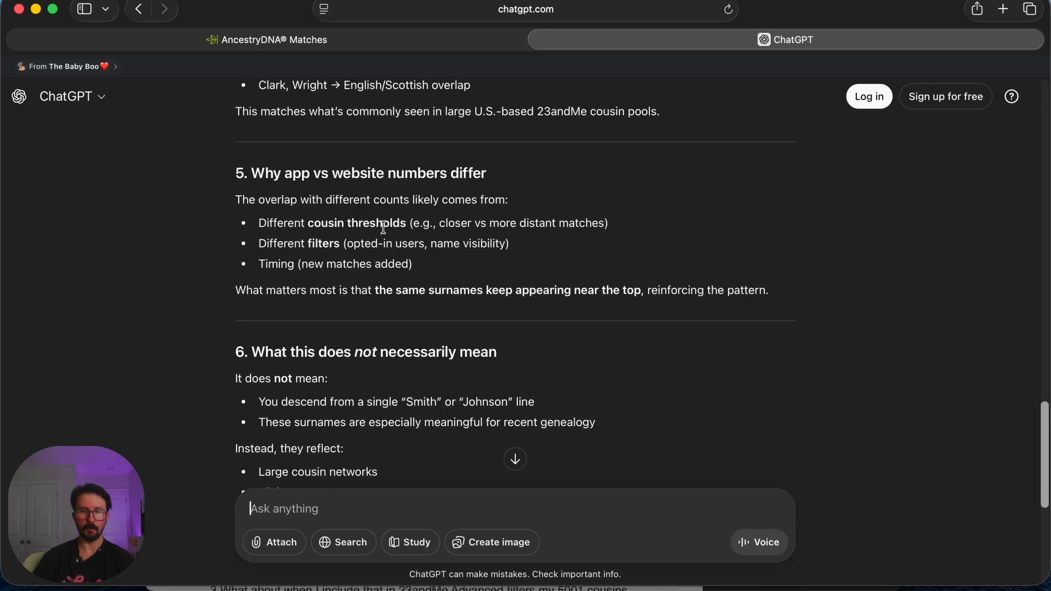
pyautogui.scroll(-5, 405, 230)
pyautogui.scroll(-8, 379, 251)
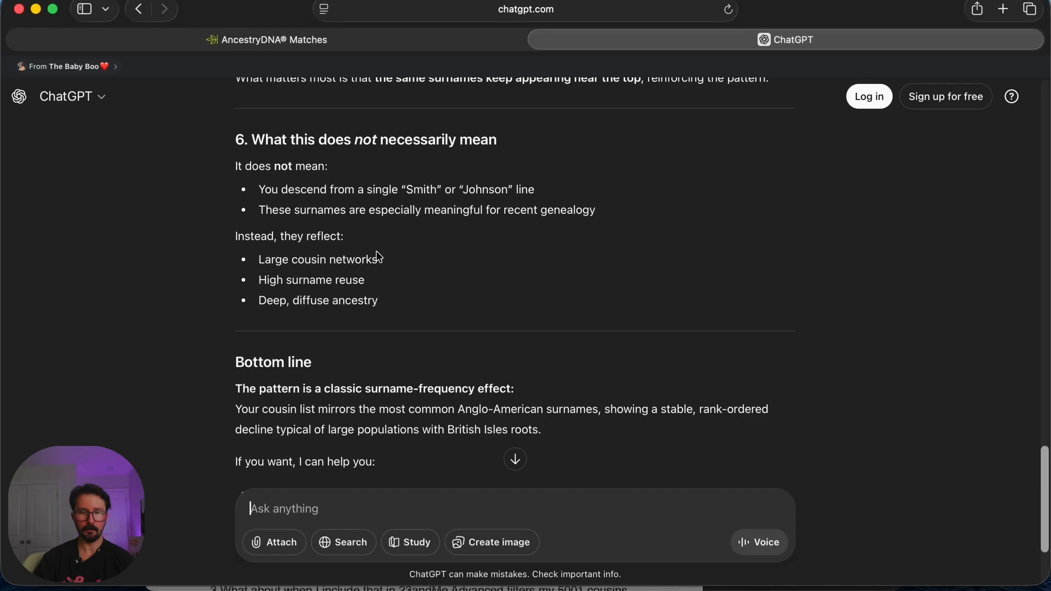
pyautogui.scroll(-1, 379, 253)
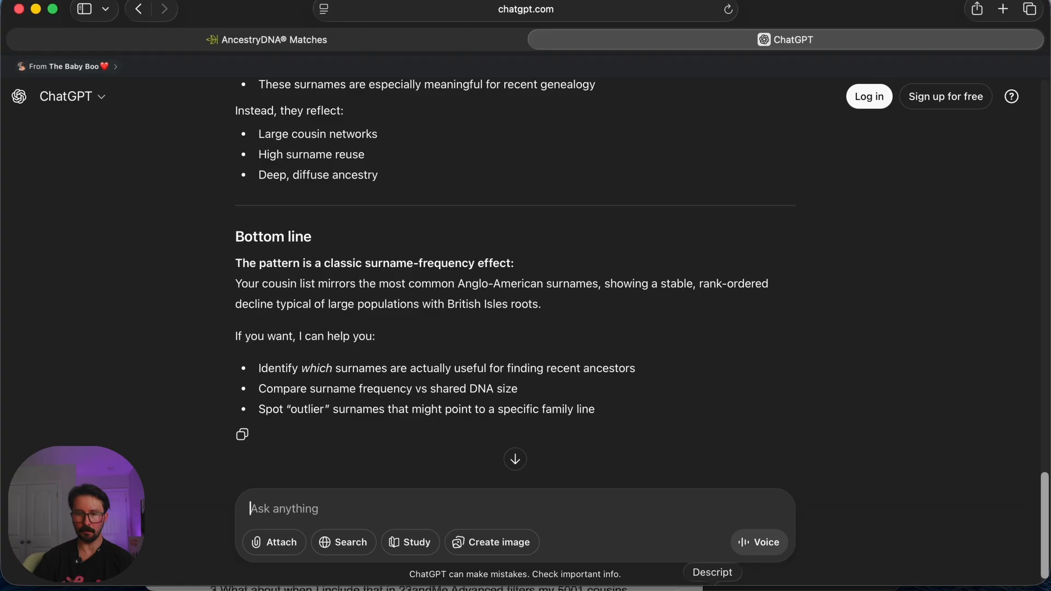
# Switch to the notes document in Pages and copy the whole second question on Melungeon records, including the Confirmed and Missing surname paragraphs.
pyautogui.click(605, 587)
pyautogui.scroll(-1, 536, 441)
pyautogui.moveTo(224, 315); pyautogui.dragTo(407, 366)
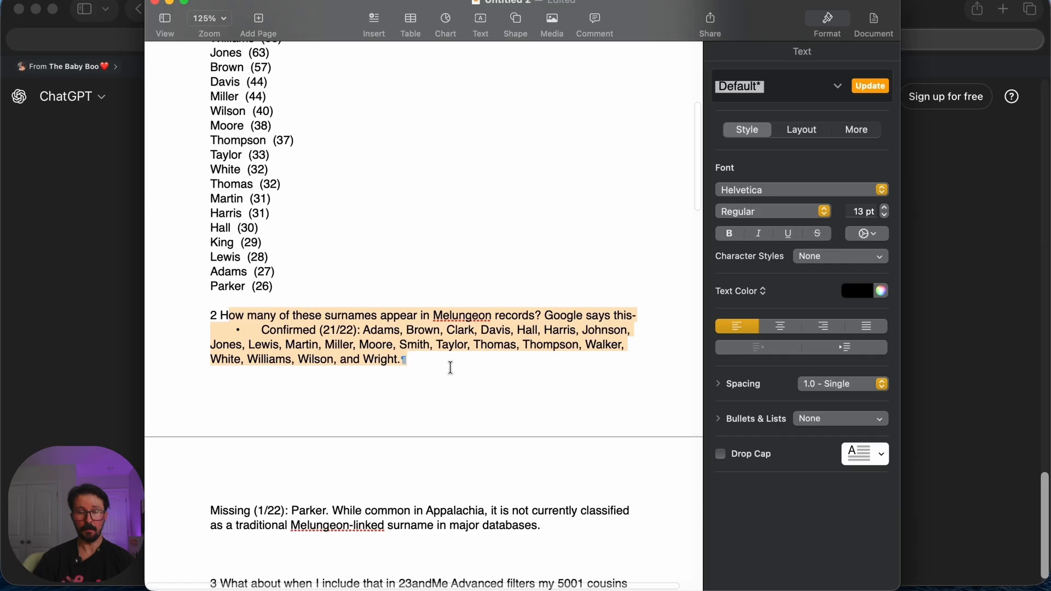
pyautogui.scroll(-3, 460, 366)
pyautogui.scroll(-2, 464, 366)
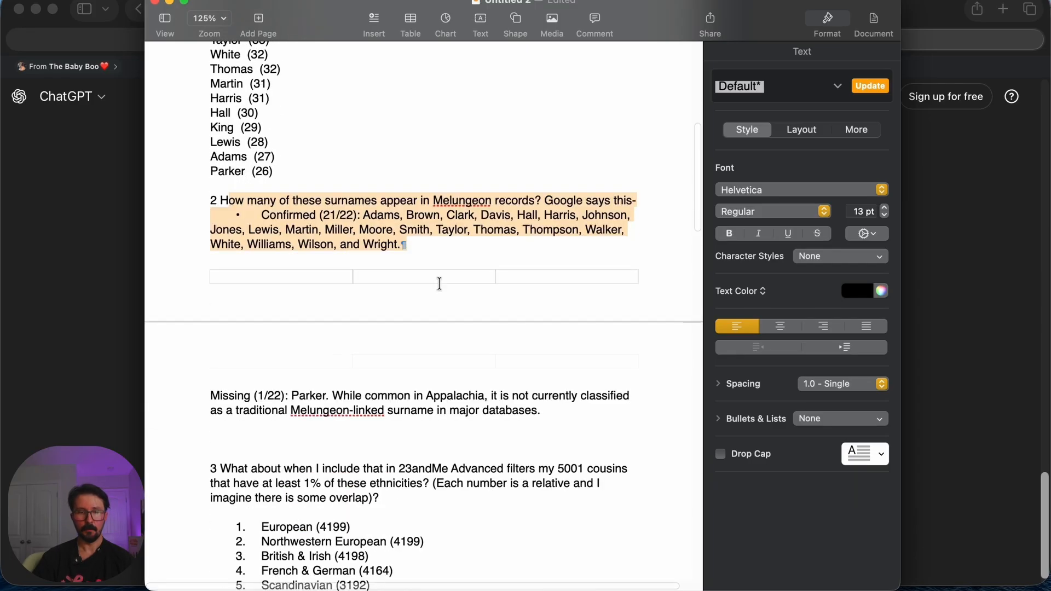
pyautogui.click(430, 267)
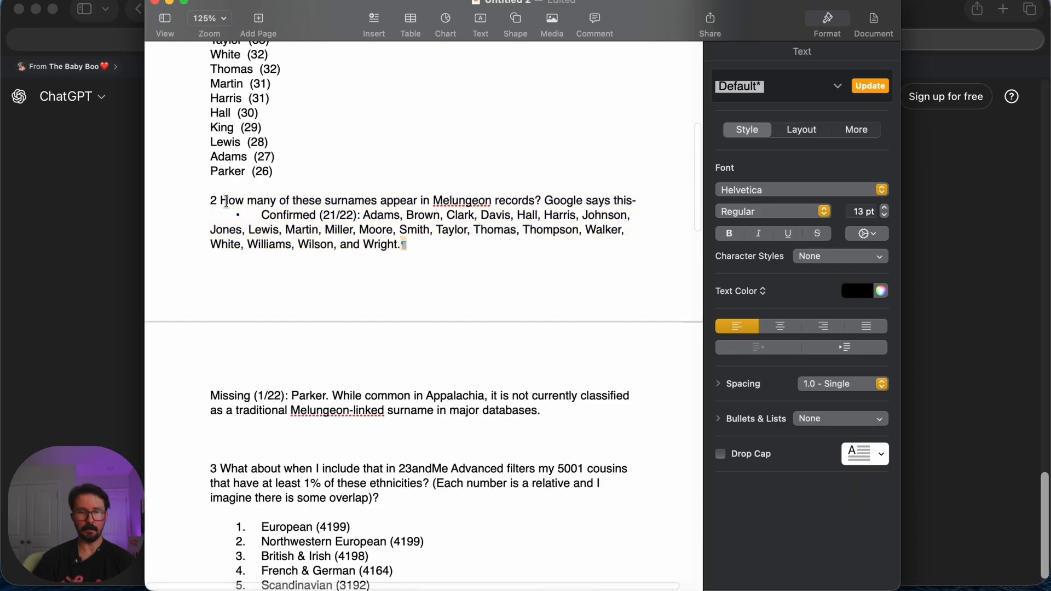
pyautogui.moveTo(221, 201); pyautogui.dragTo(546, 442)
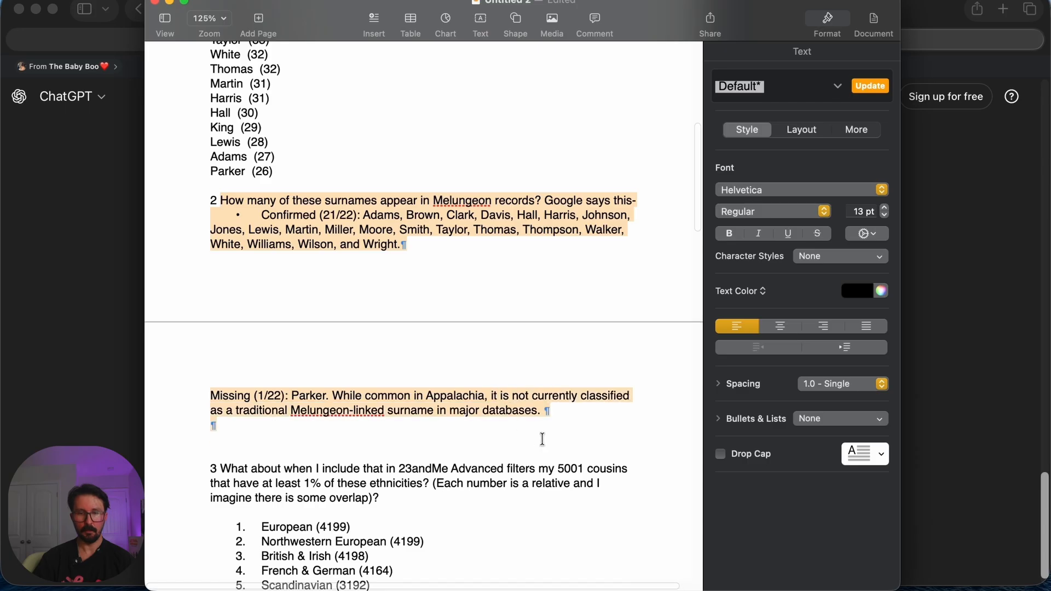
pyautogui.rightClick(392, 235)
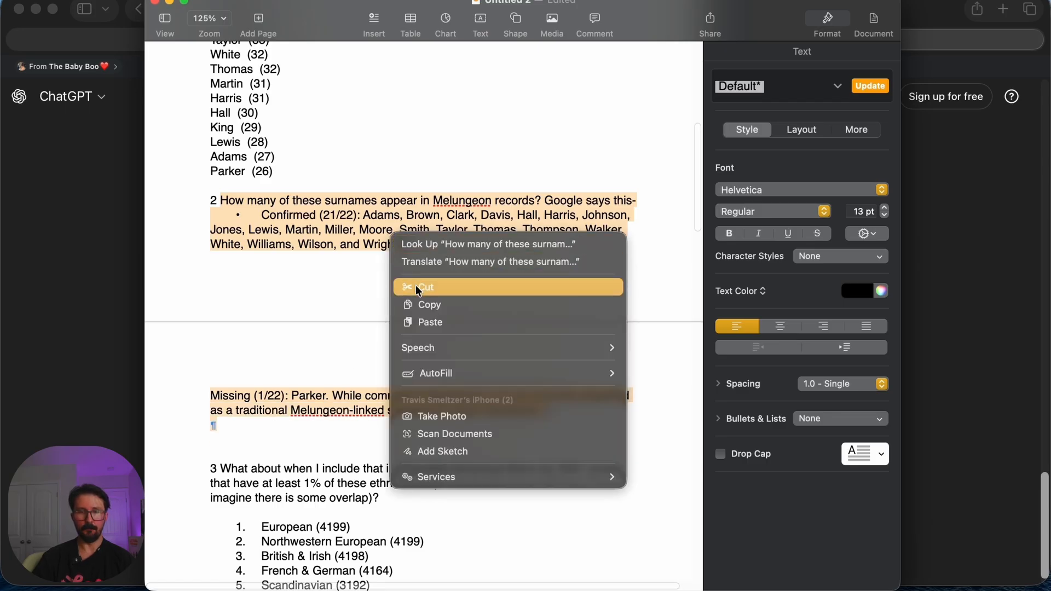
pyautogui.click(421, 304)
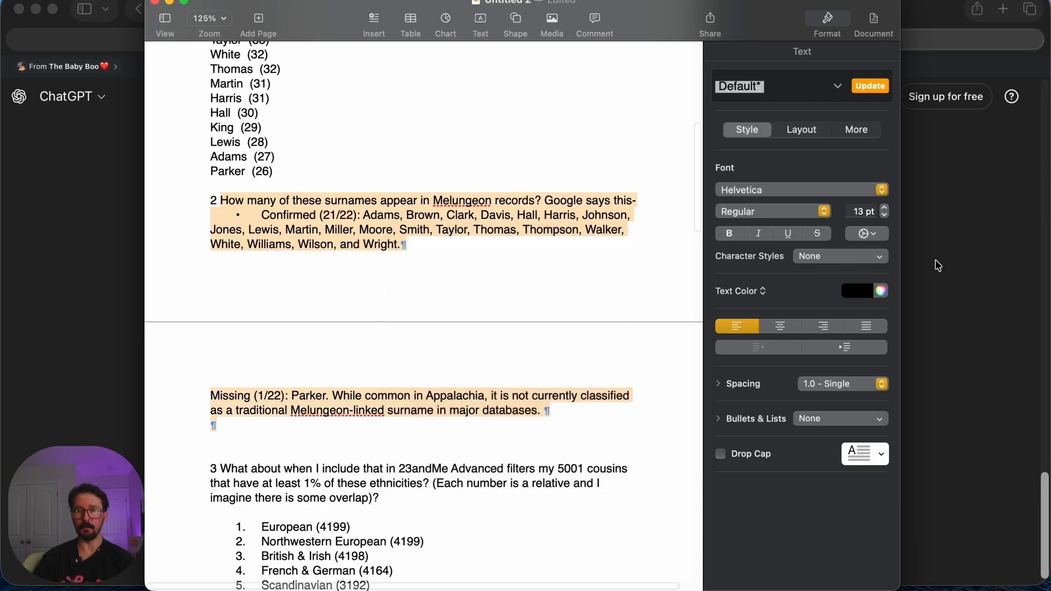
# Return to ChatGPT in the browser, paste the copied Melungeon records question as the prompt and send it.
pyautogui.click(933, 267)
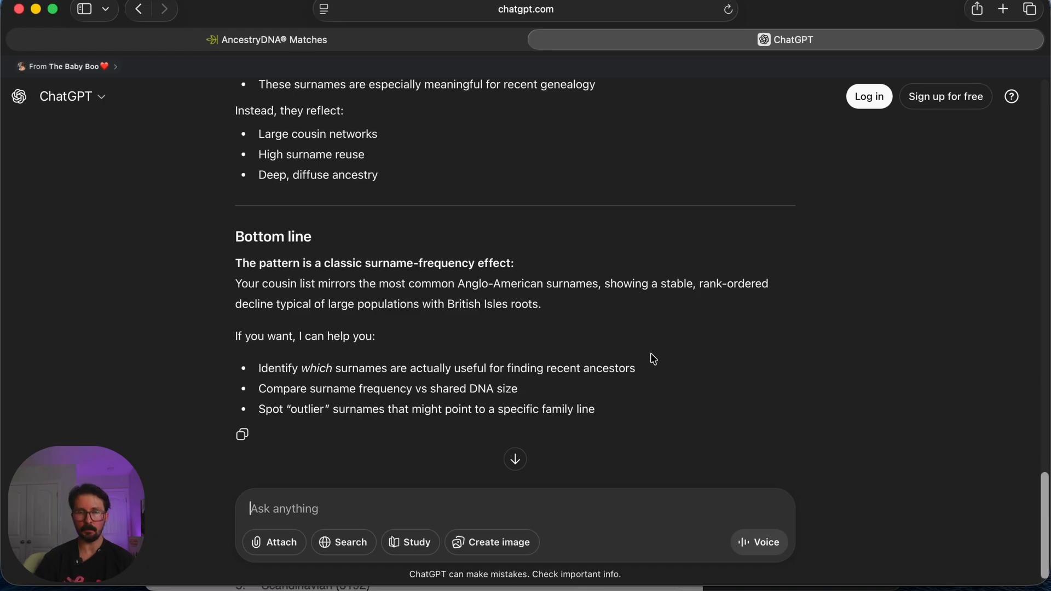
pyautogui.scroll(-1, 657, 362)
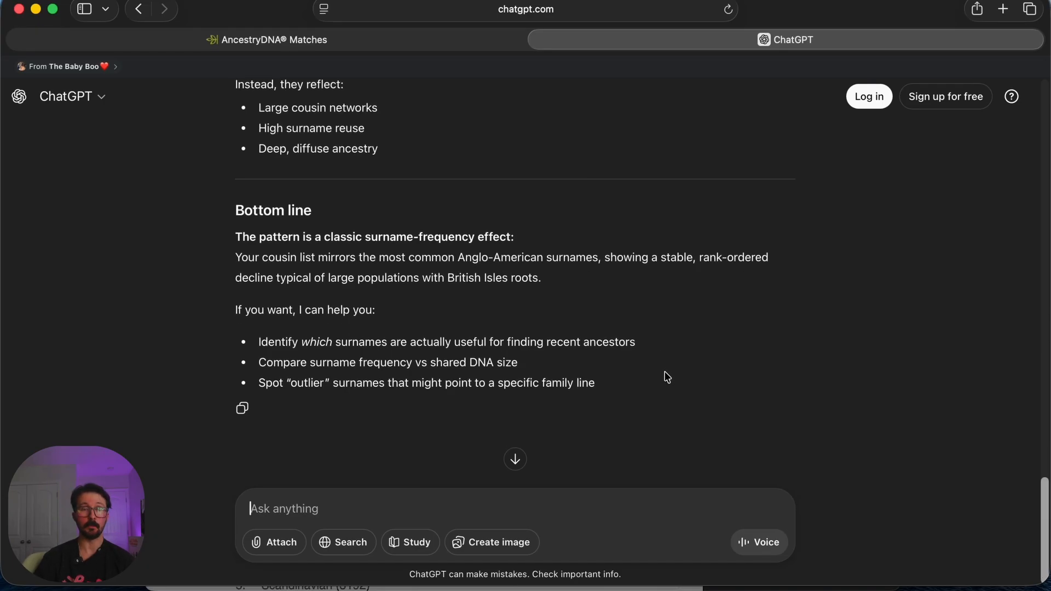
pyautogui.rightClick(333, 501)
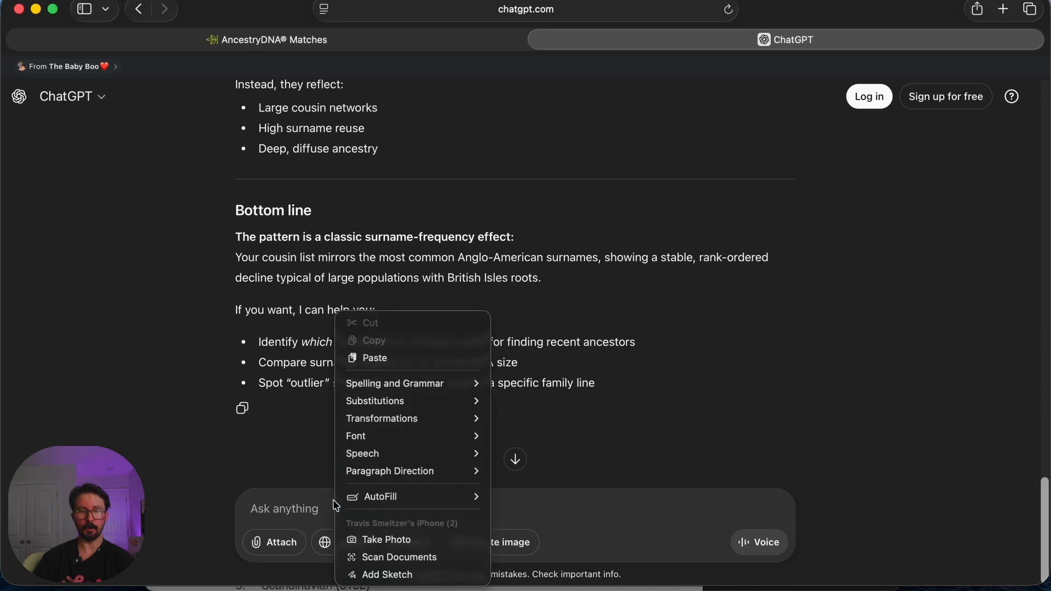
pyautogui.click(391, 358)
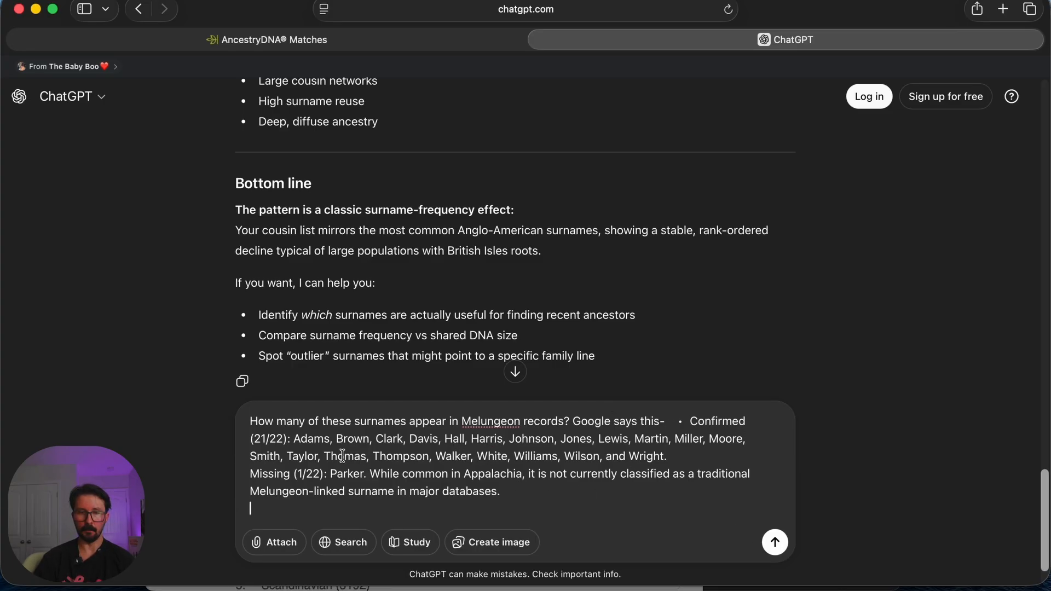
pyautogui.click(776, 545)
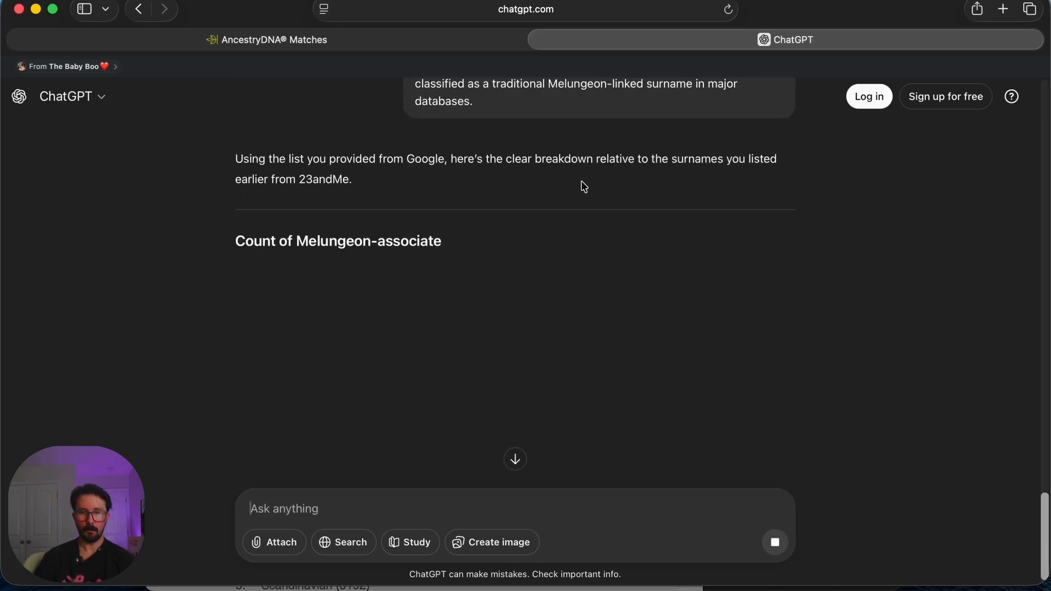
# Read ChatGPT's answer on the Melungeon-associated surnames, including the confirmed list, the context, the important nuance and the bottom line.
pyautogui.scroll(-5, 410, 310)
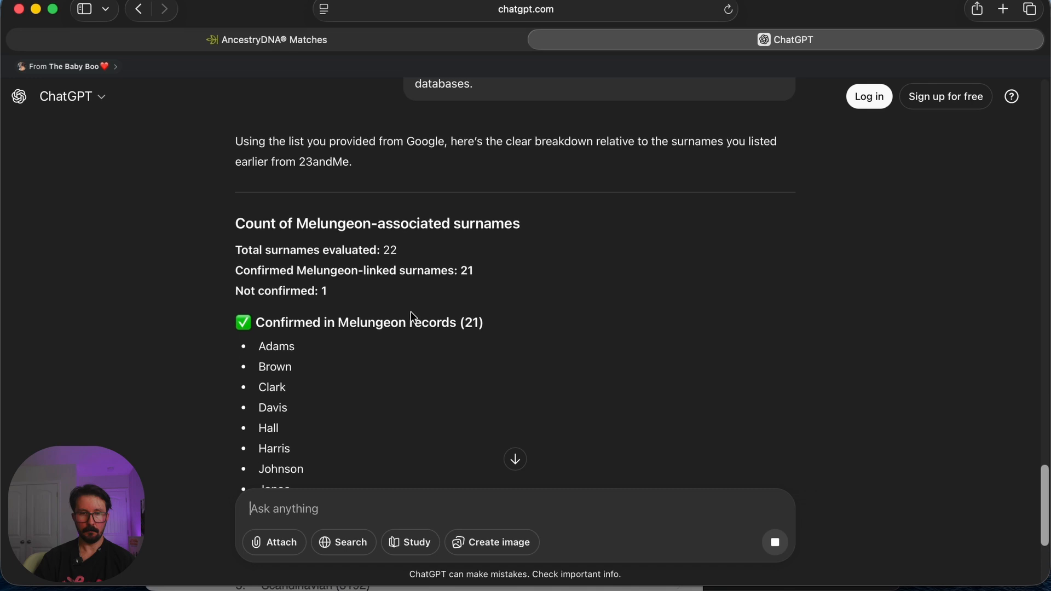
pyautogui.scroll(-5, 408, 317)
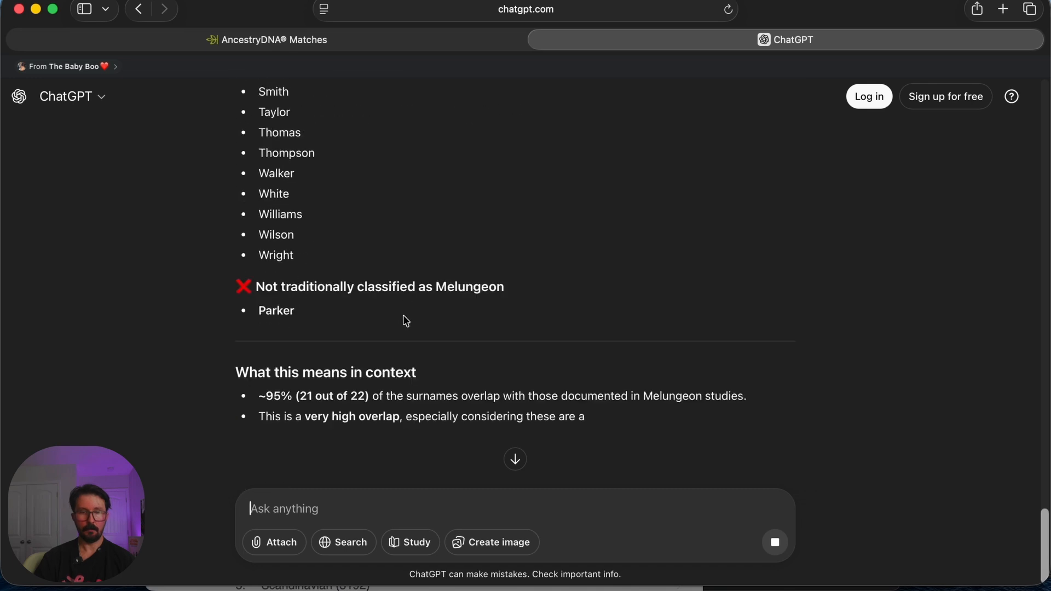
pyautogui.scroll(-3, 367, 306)
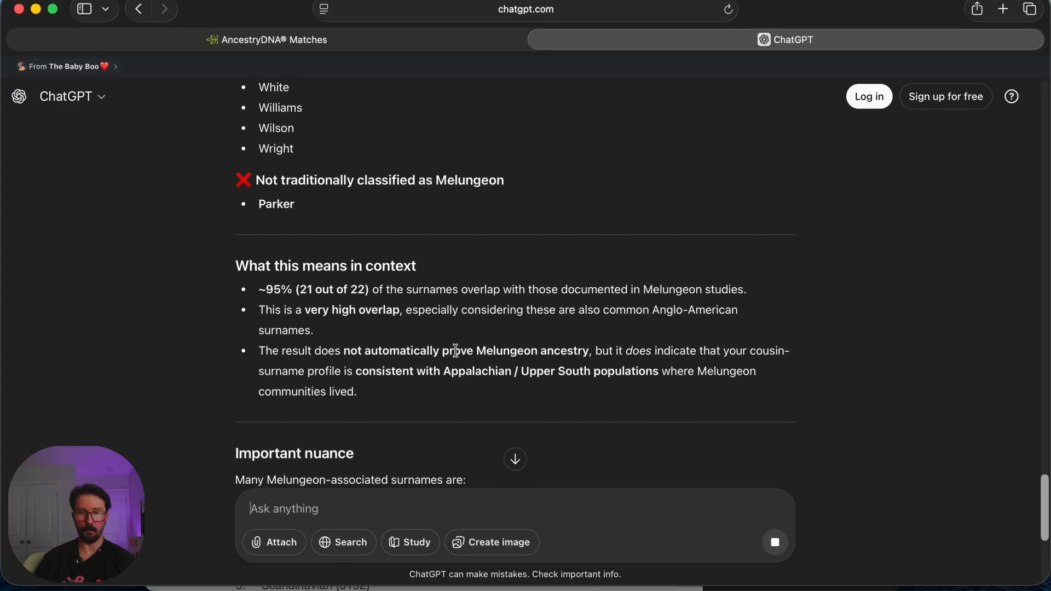
pyautogui.scroll(-4, 457, 353)
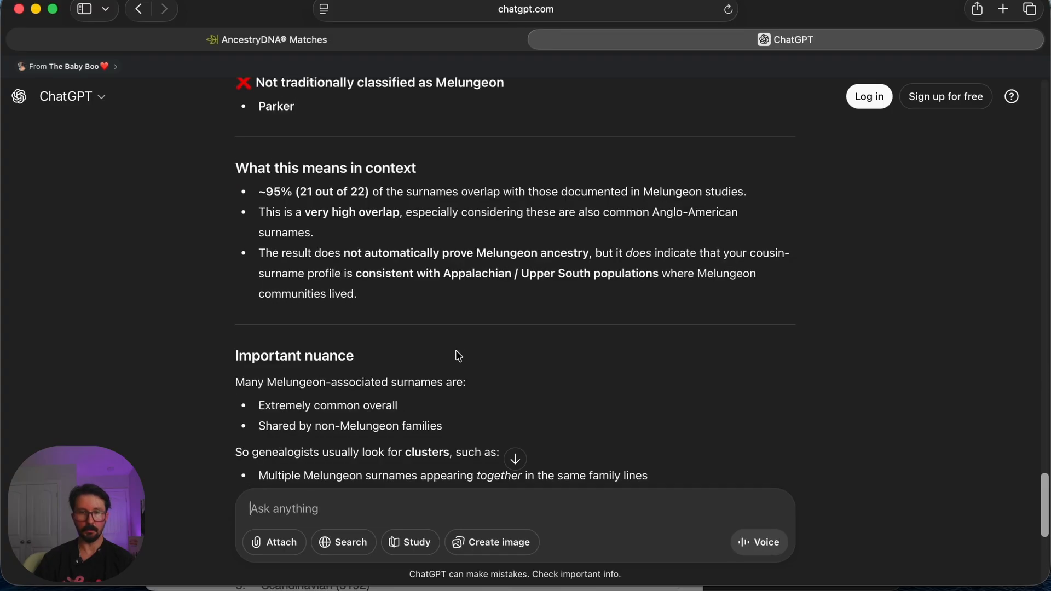
pyautogui.scroll(-6, 458, 355)
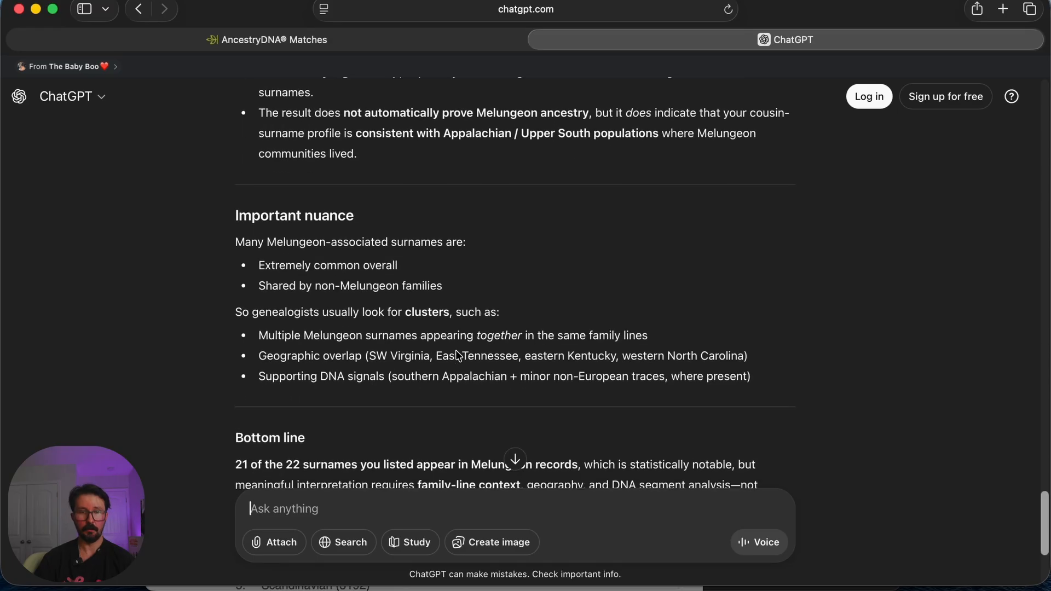
pyautogui.scroll(-3, 457, 351)
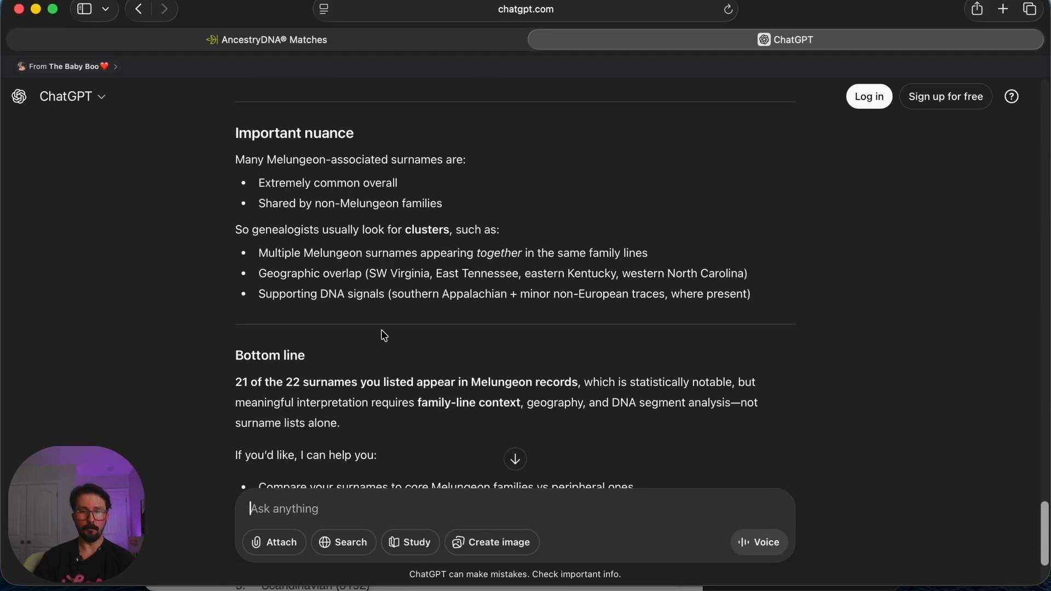
pyautogui.scroll(-3, 388, 331)
pyautogui.scroll(-2, 390, 332)
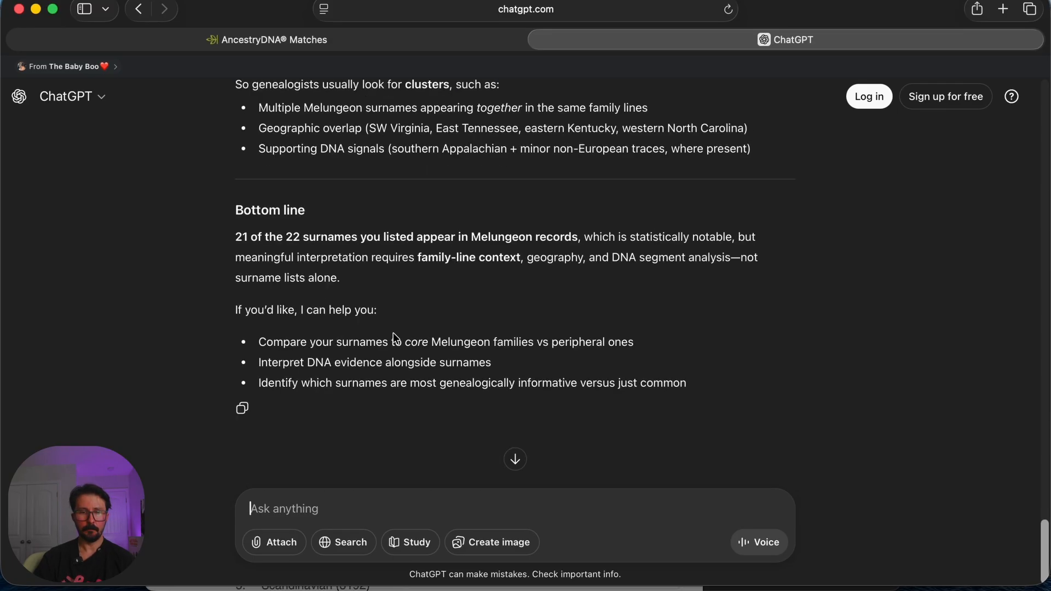
pyautogui.scroll(5, 406, 326)
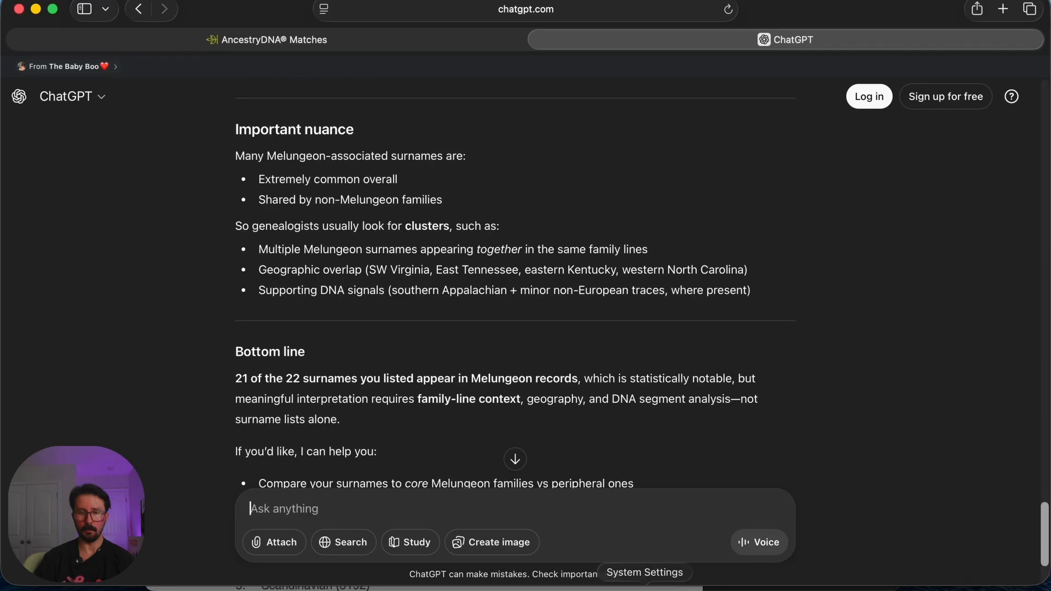
# Switch to the Pages notes and review the third question with its numbered list of cousin ethnicities, from European to Sudanese.
pyautogui.click(604, 587)
pyautogui.scroll(-3, 447, 481)
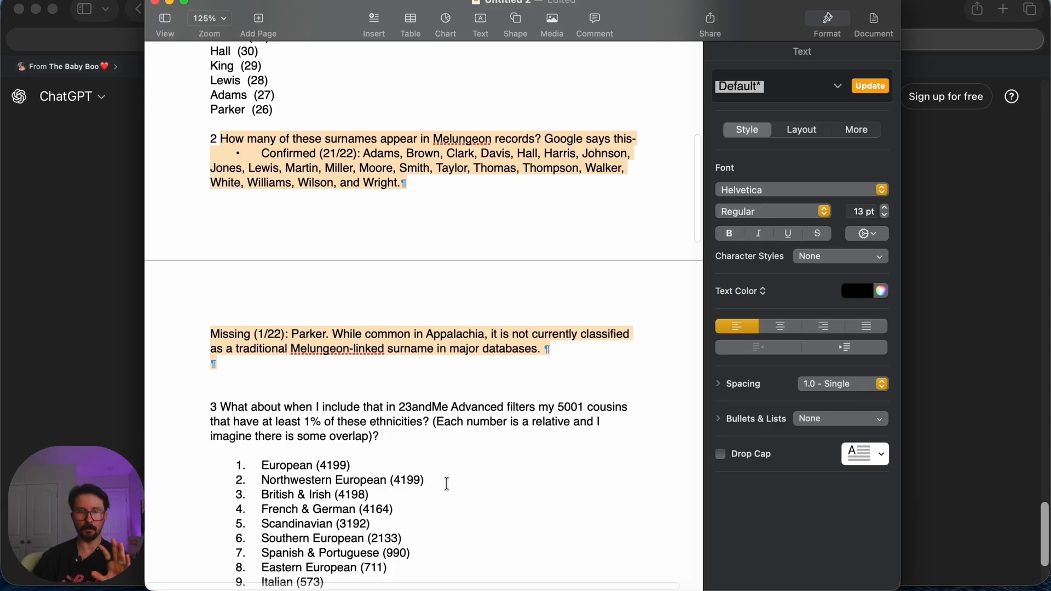
pyautogui.scroll(-5, 447, 483)
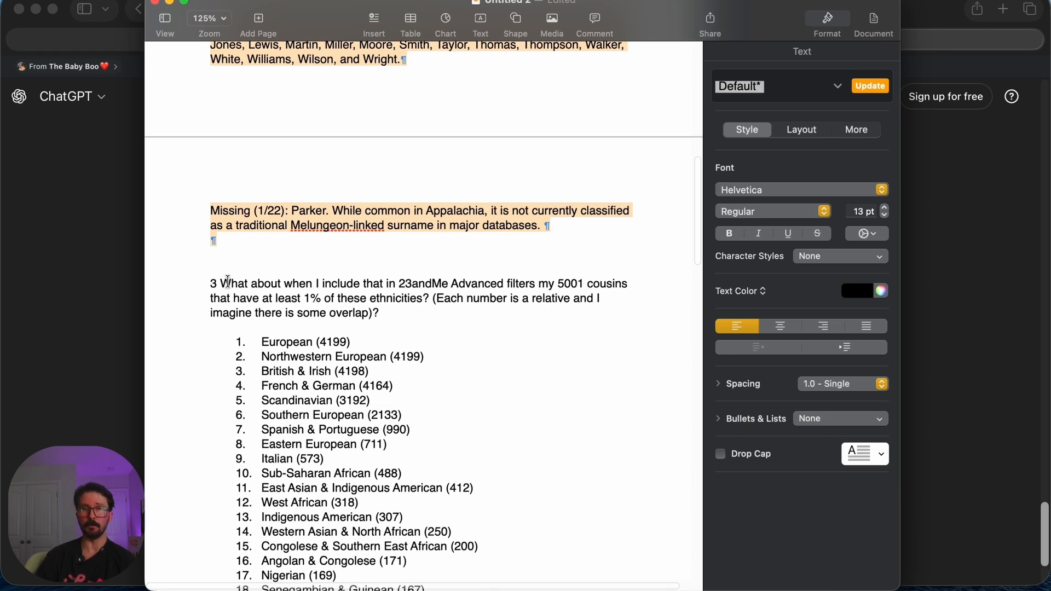
pyautogui.scroll(-3, 306, 328)
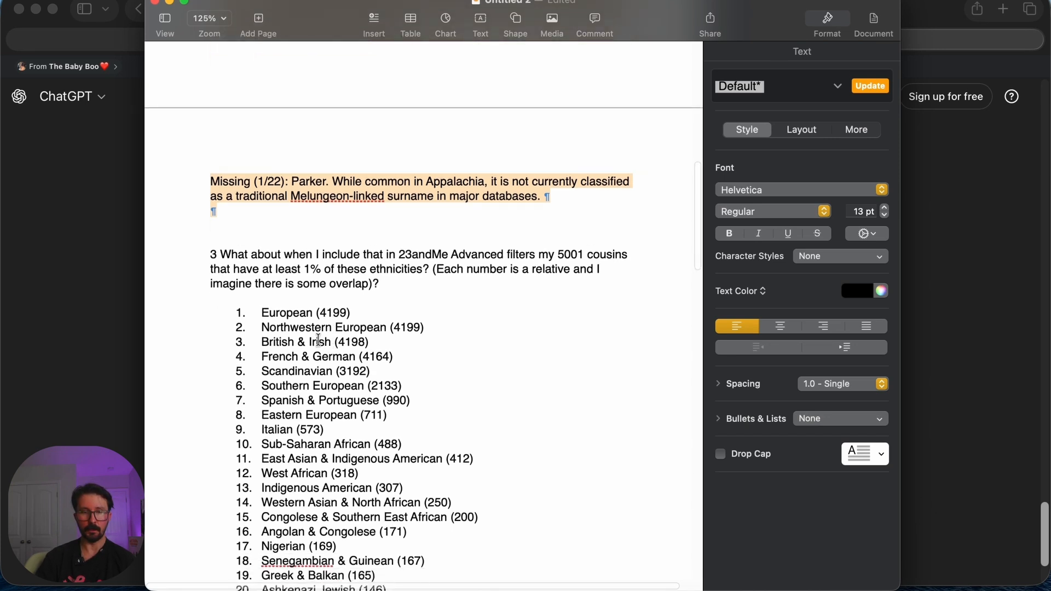
pyautogui.scroll(-2, 317, 328)
pyautogui.scroll(-3, 316, 321)
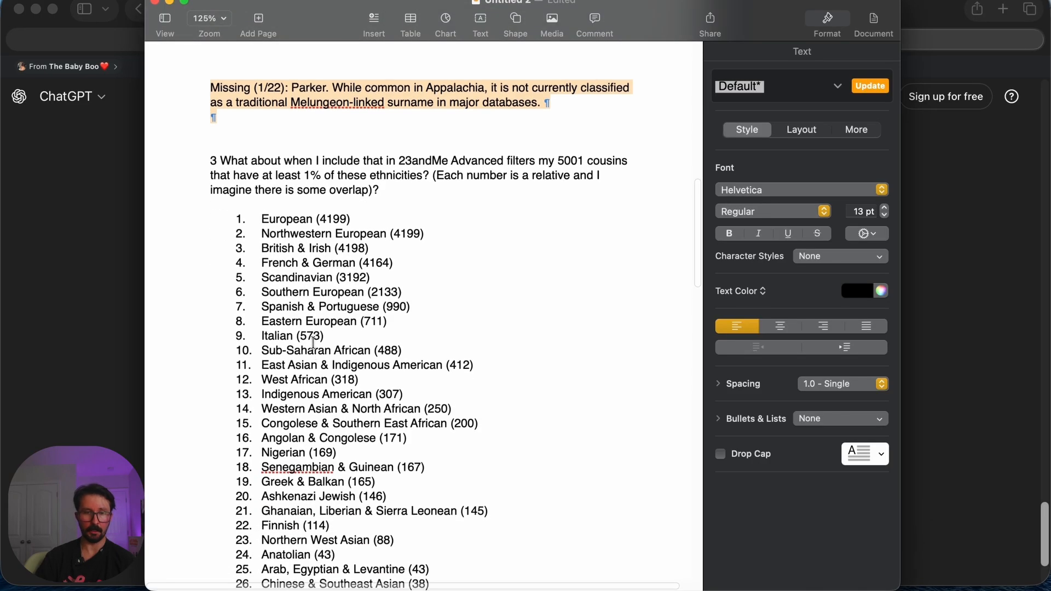
pyautogui.scroll(-2, 319, 366)
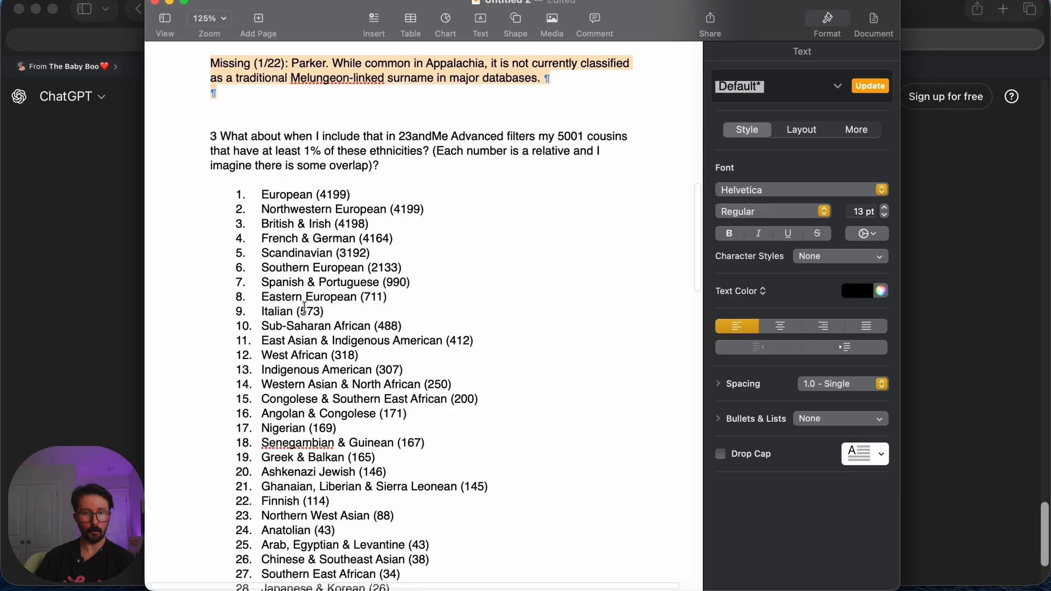
pyautogui.scroll(-8, 318, 343)
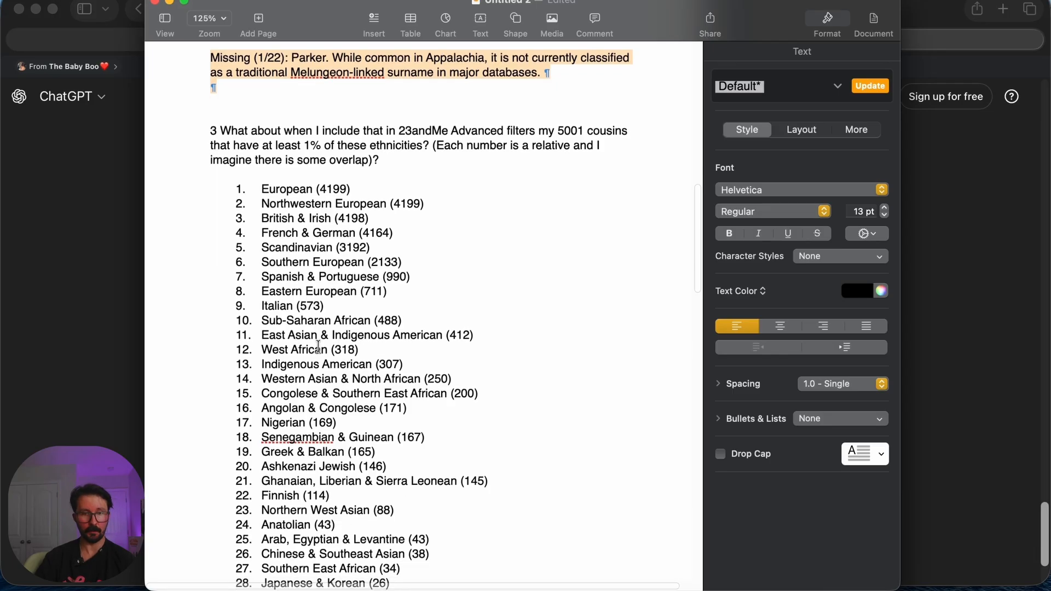
pyautogui.scroll(-3, 319, 367)
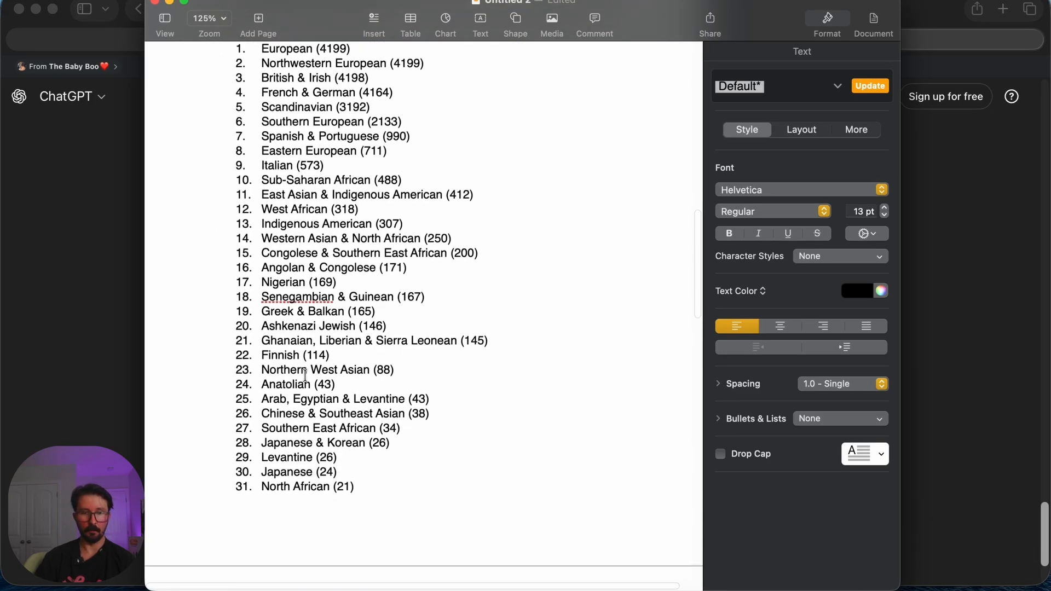
pyautogui.scroll(-18, 307, 383)
pyautogui.scroll(-7, 309, 398)
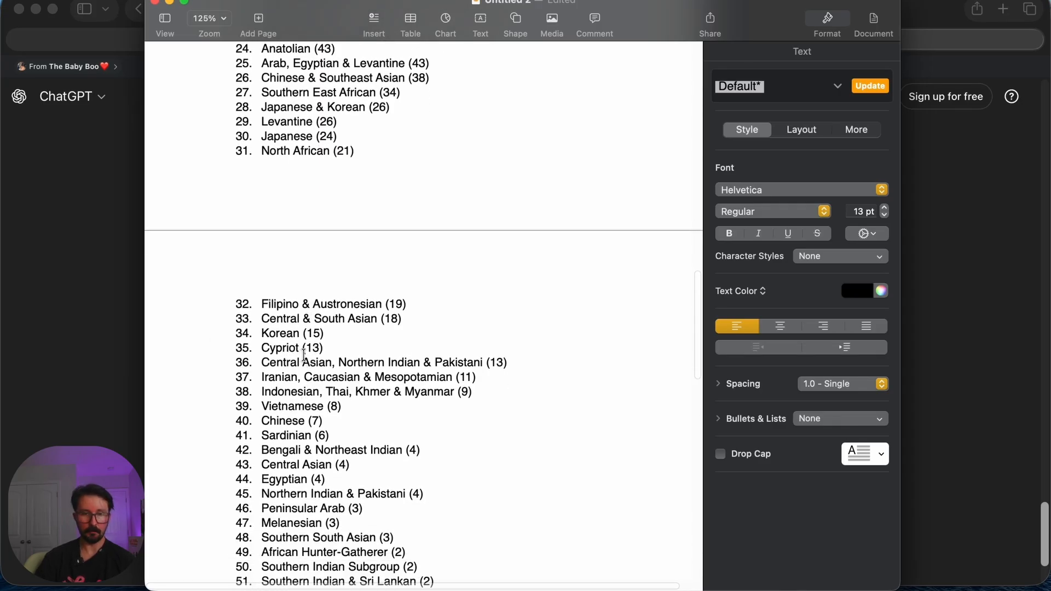
pyautogui.scroll(-1, 307, 360)
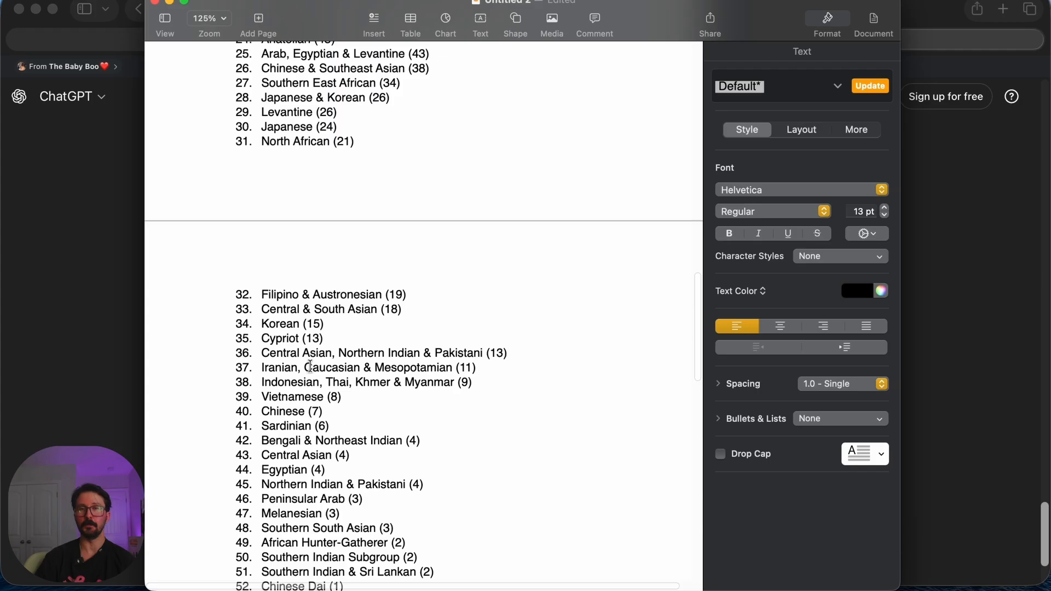
pyautogui.scroll(-7, 309, 367)
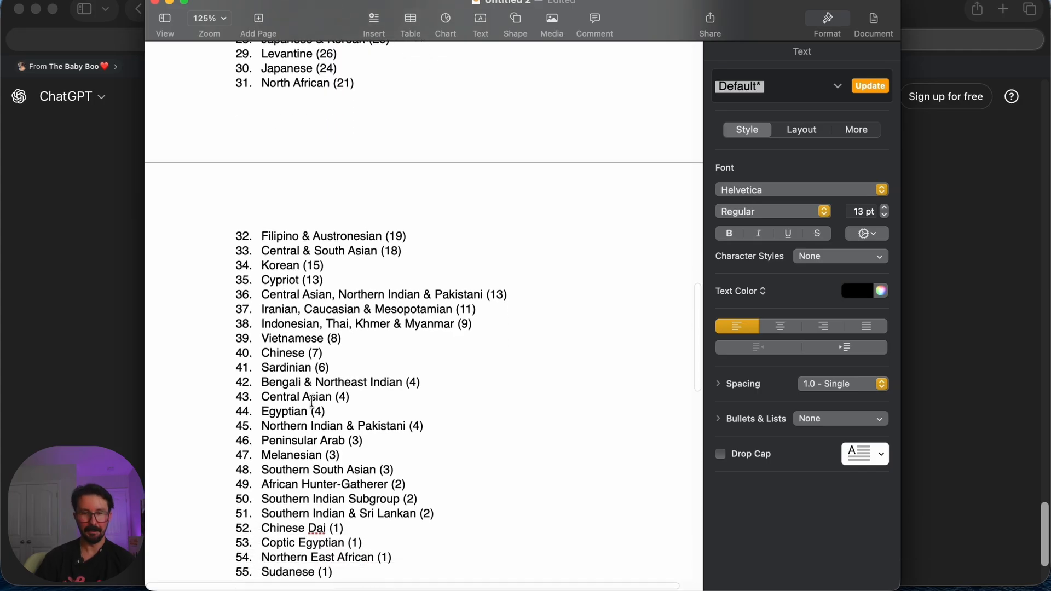
pyautogui.scroll(20, 295, 384)
pyautogui.scroll(1, 323, 285)
pyautogui.scroll(3, 328, 279)
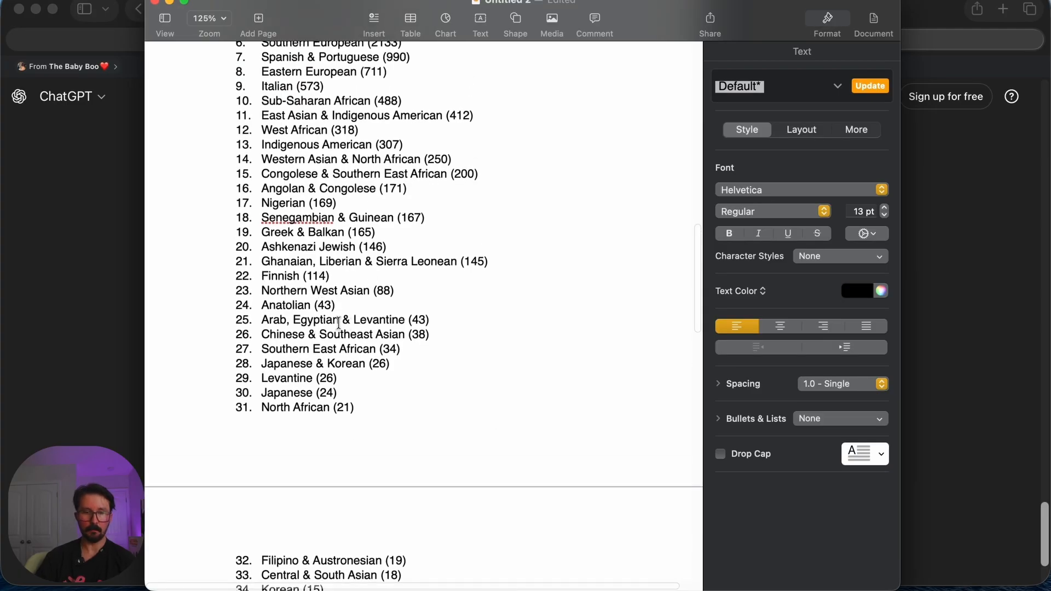
pyautogui.scroll(10, 353, 340)
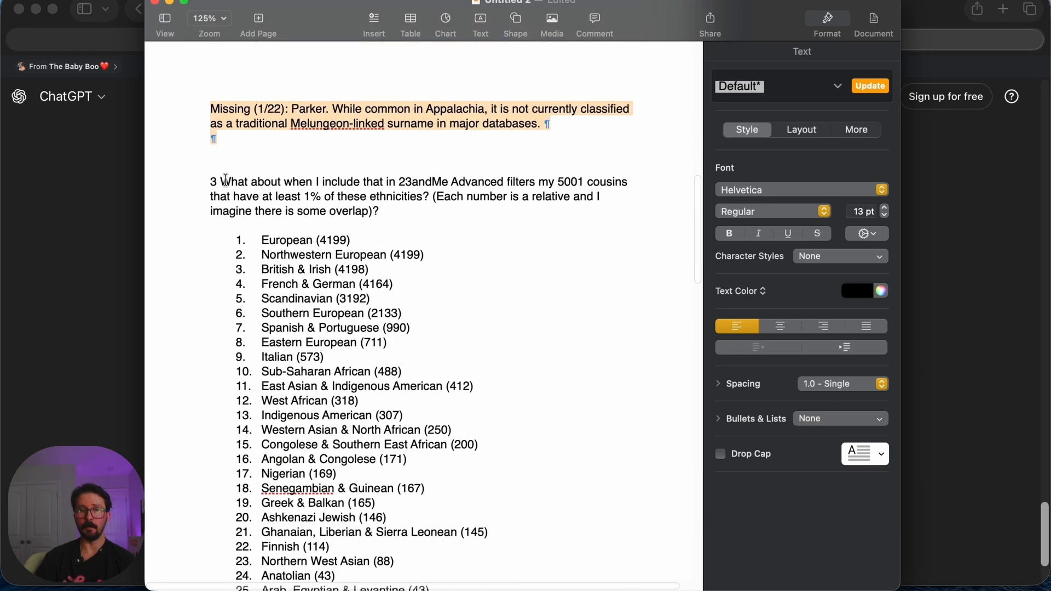
# Copy the whole third question on 23andMe Advanced filters, including all 55 listed ethnicities through Sudanese (1).
pyautogui.moveTo(221, 181); pyautogui.dragTo(366, 343)
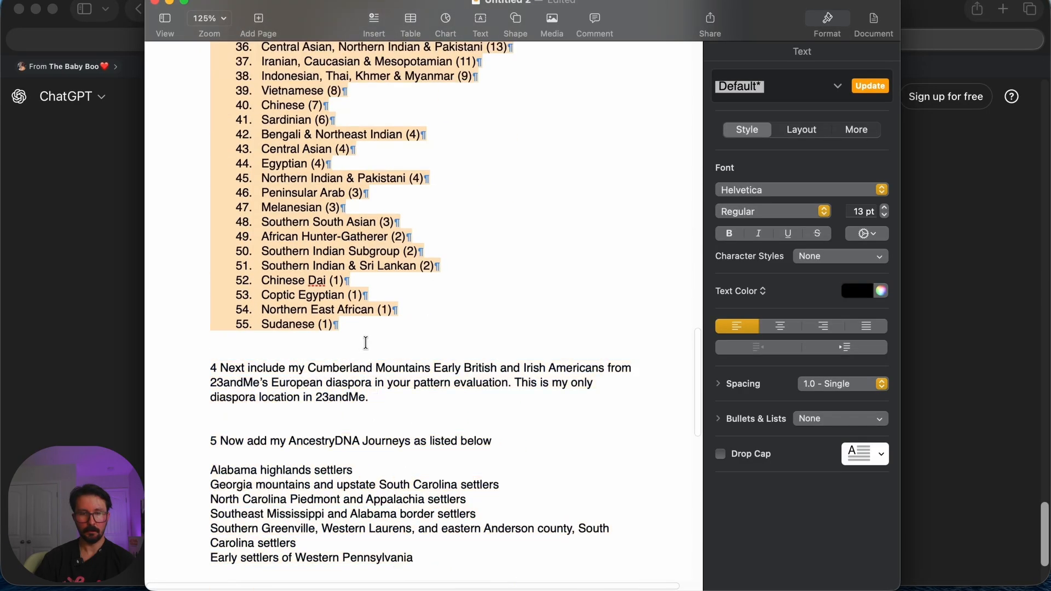
pyautogui.rightClick(314, 283)
pyautogui.click(352, 354)
# Return to ChatGPT in the browser and paste the copied ethnicity question into the prompt.
pyautogui.press('super+Tab')
pyautogui.scroll(-3, 476, 457)
pyautogui.rightClick(341, 517)
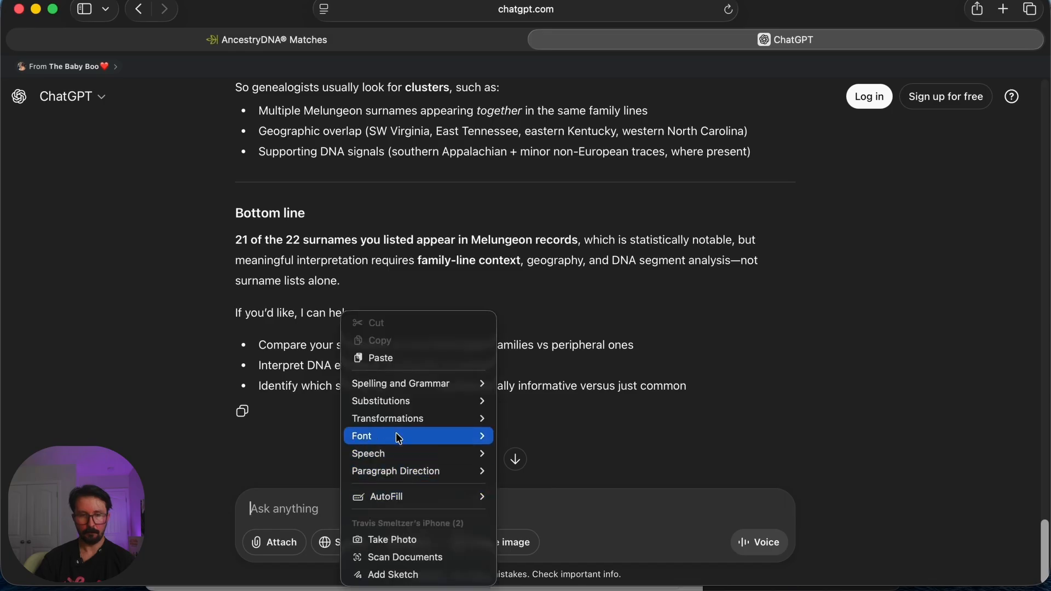
pyautogui.click(388, 358)
pyautogui.scroll(15, 410, 465)
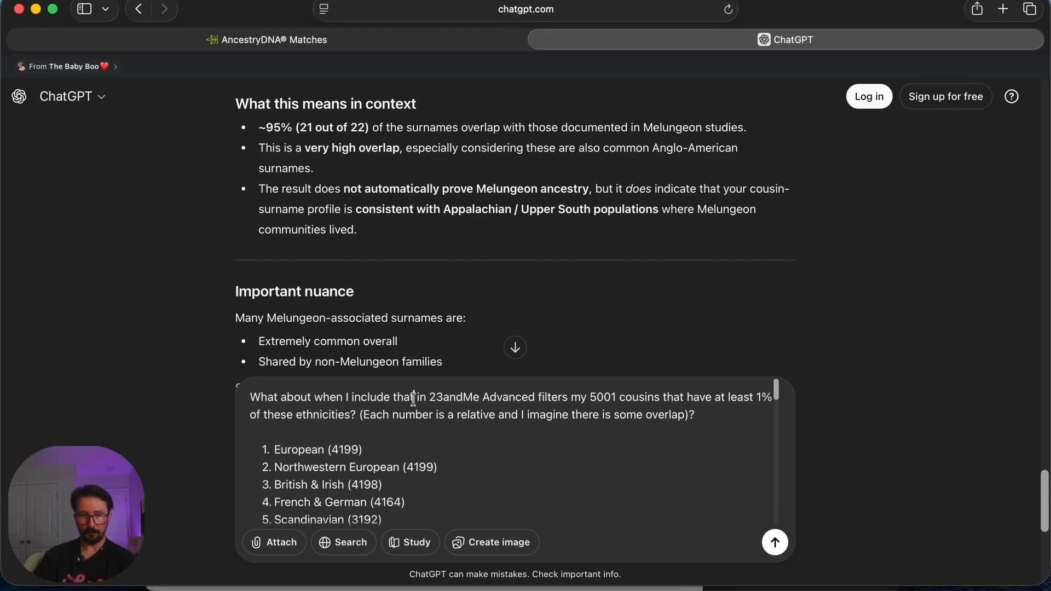
# Remove the word "that" after "What about when I include" in the pasted prompt and send the ethnicity question.
pyautogui.press('BackSpace')
pyautogui.press('BackSpace')
pyautogui.press('BackSpace')
pyautogui.press('BackSpace')
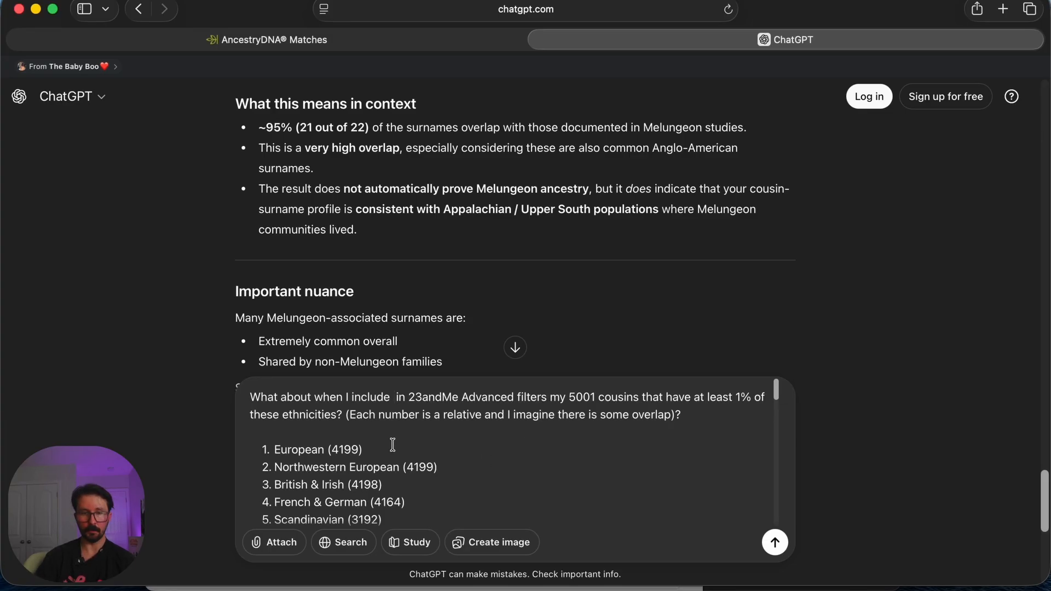
pyautogui.scroll(-1, 443, 446)
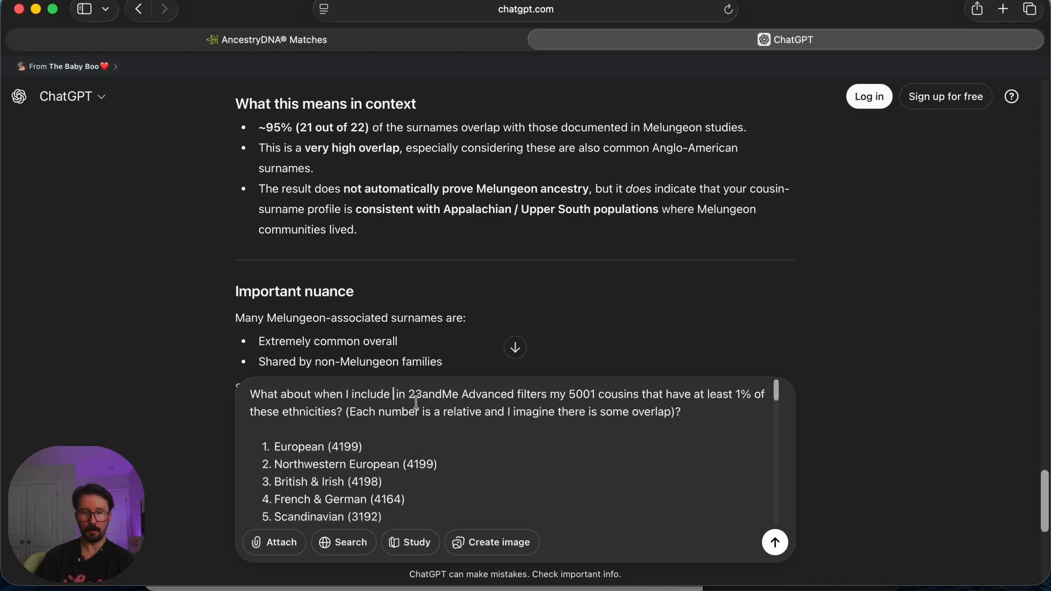
pyautogui.scroll(-2, 629, 460)
pyautogui.click(774, 542)
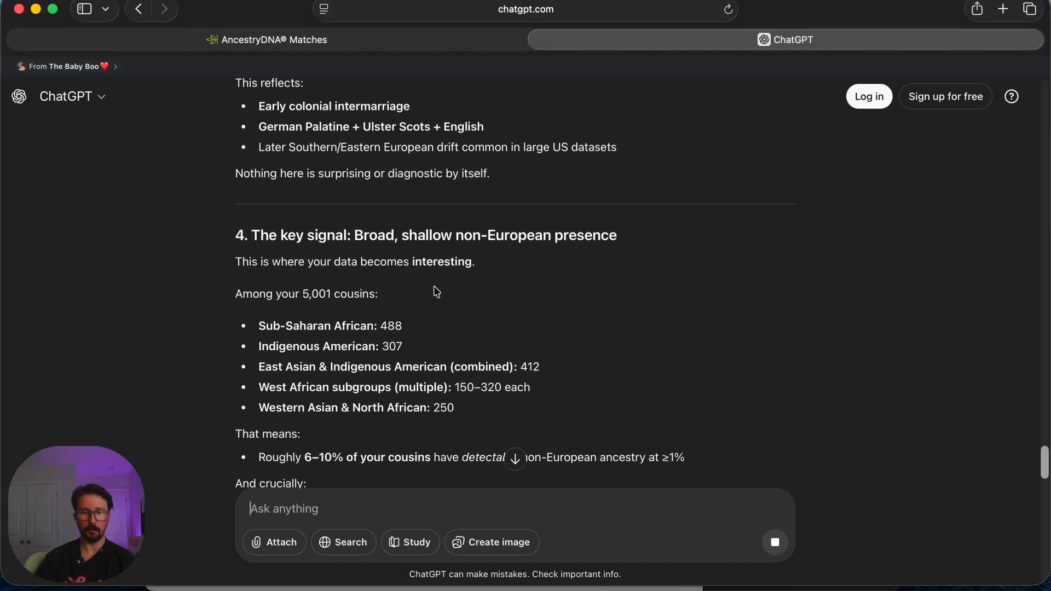
# Read ChatGPT's answer on the cousin ethnicities, from the non-European key signal through the tiny categories and Ashkenazi Jewish sections to the bottom line.
pyautogui.scroll(-2, 435, 282)
pyautogui.scroll(-5, 435, 281)
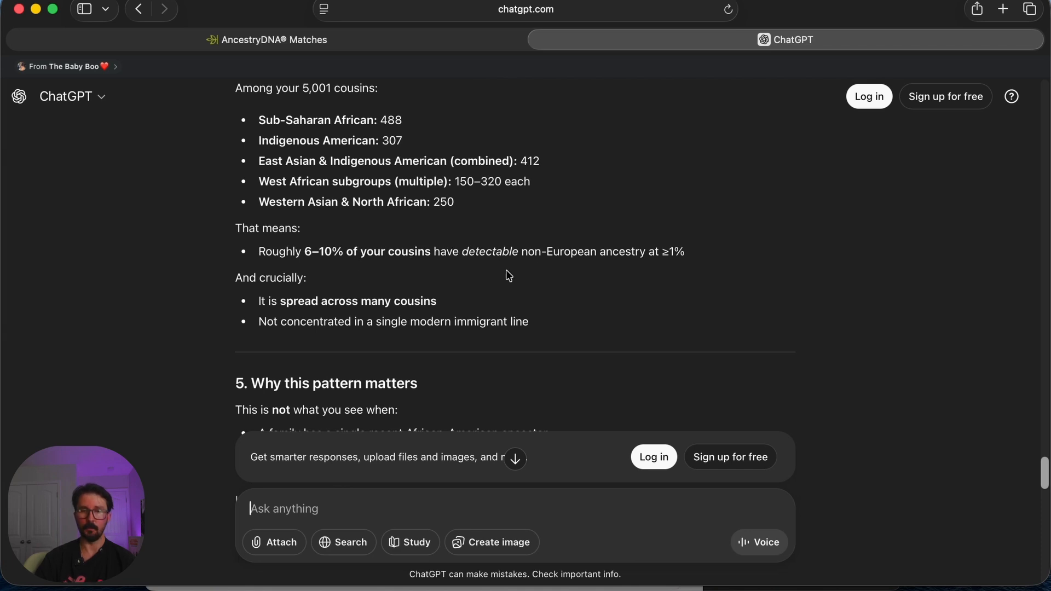
pyautogui.scroll(-1, 483, 272)
pyautogui.scroll(-4, 484, 274)
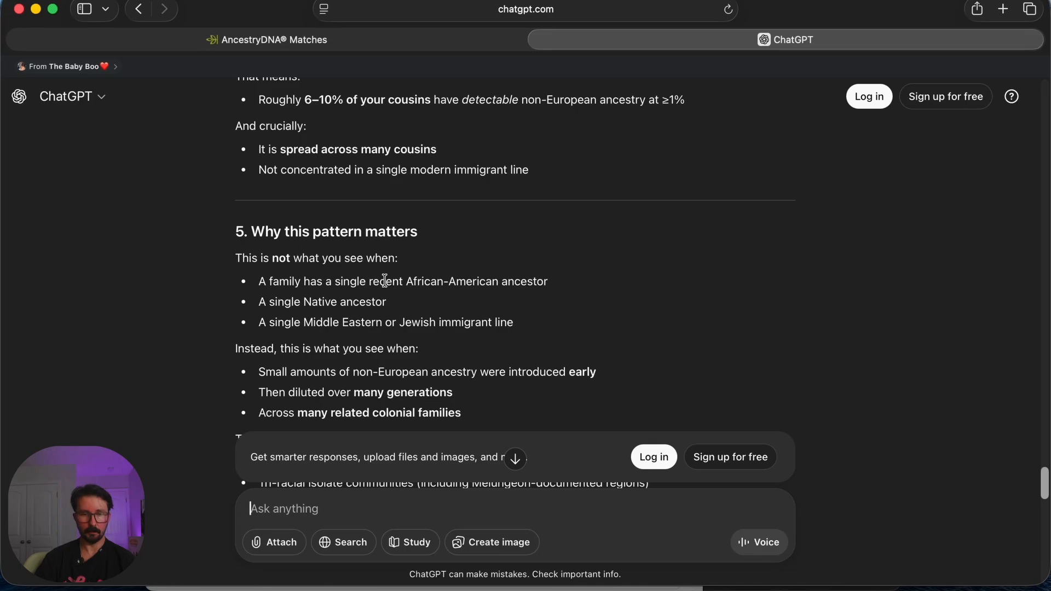
pyautogui.scroll(-1, 408, 285)
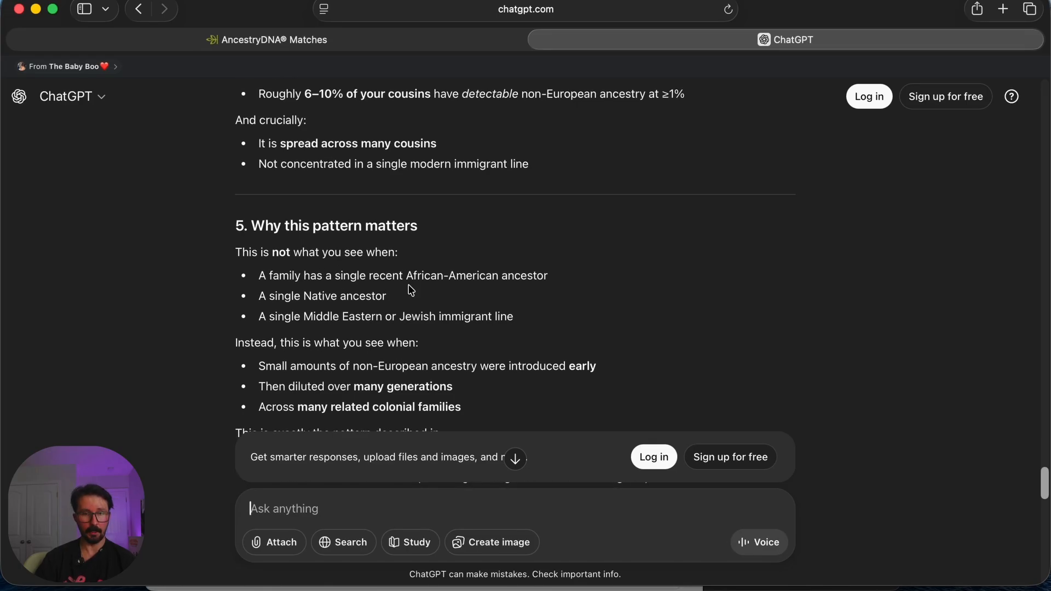
pyautogui.scroll(-2, 411, 290)
pyautogui.scroll(-1, 407, 286)
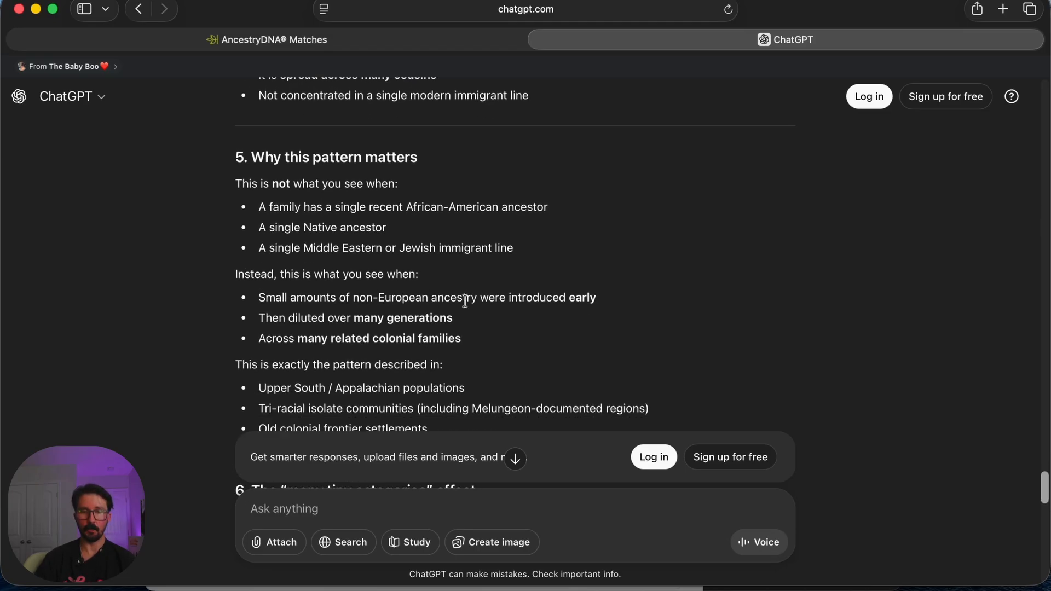
pyautogui.scroll(-2, 440, 307)
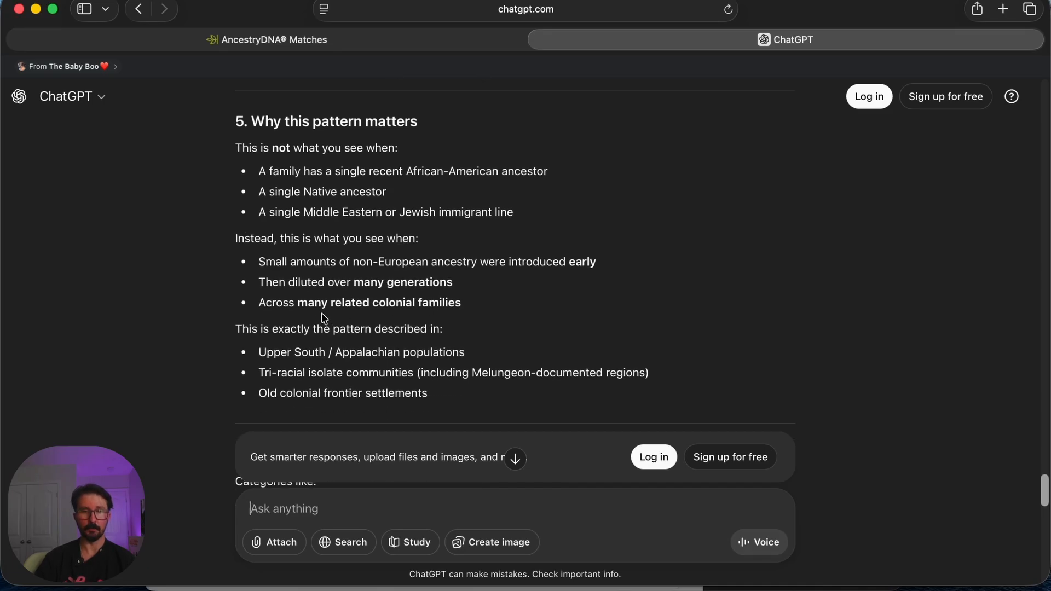
pyautogui.scroll(-5, 449, 312)
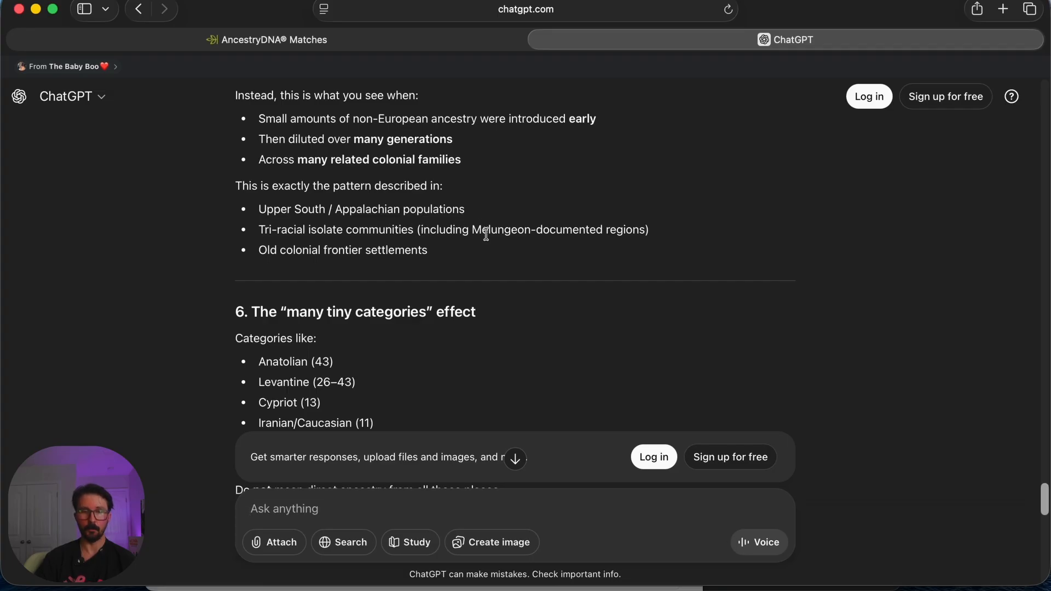
pyautogui.scroll(-5, 394, 285)
pyautogui.scroll(-10, 394, 286)
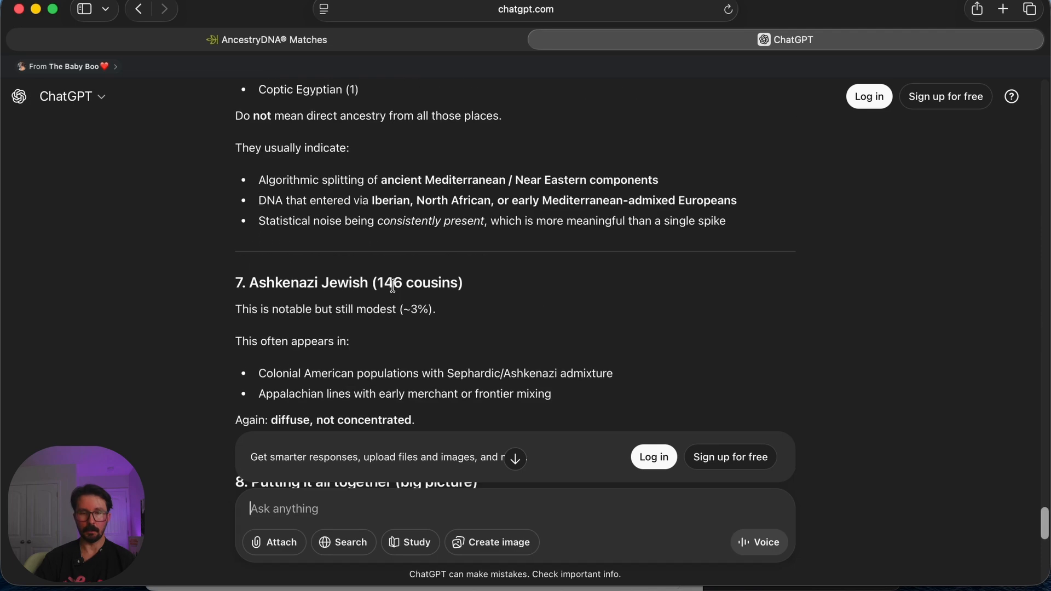
pyautogui.scroll(-8, 394, 290)
pyautogui.scroll(-2, 525, 367)
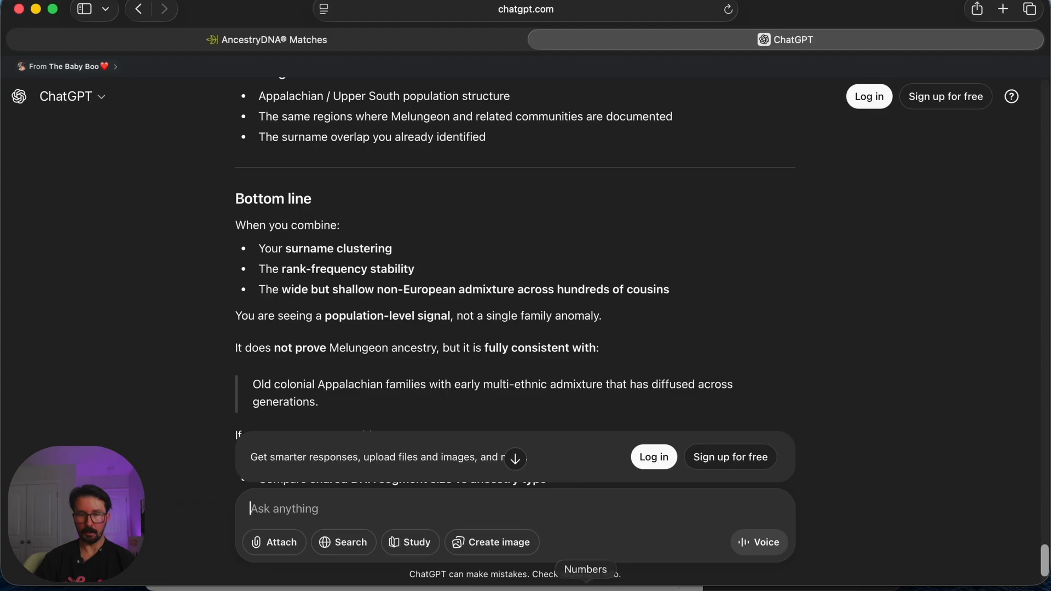
# Force quit Numbers and copy the fourth question, on the Cumberland Mountains Early British and Irish Americans diaspora, from the Pages notes.
pyautogui.rightClick(588, 587)
pyautogui.click(602, 556)
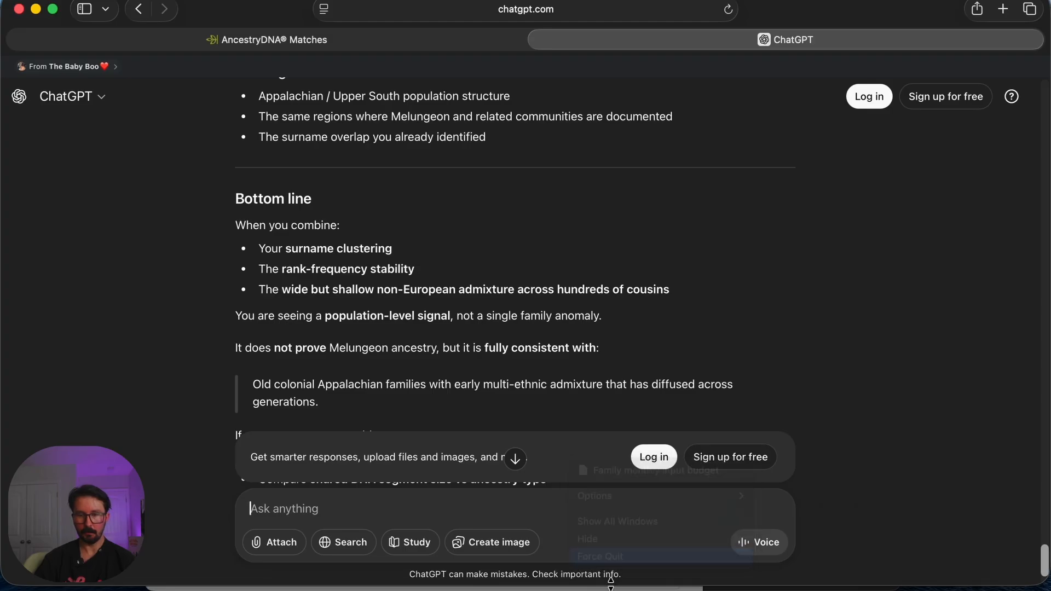
pyautogui.click(604, 587)
pyautogui.scroll(-3, 434, 340)
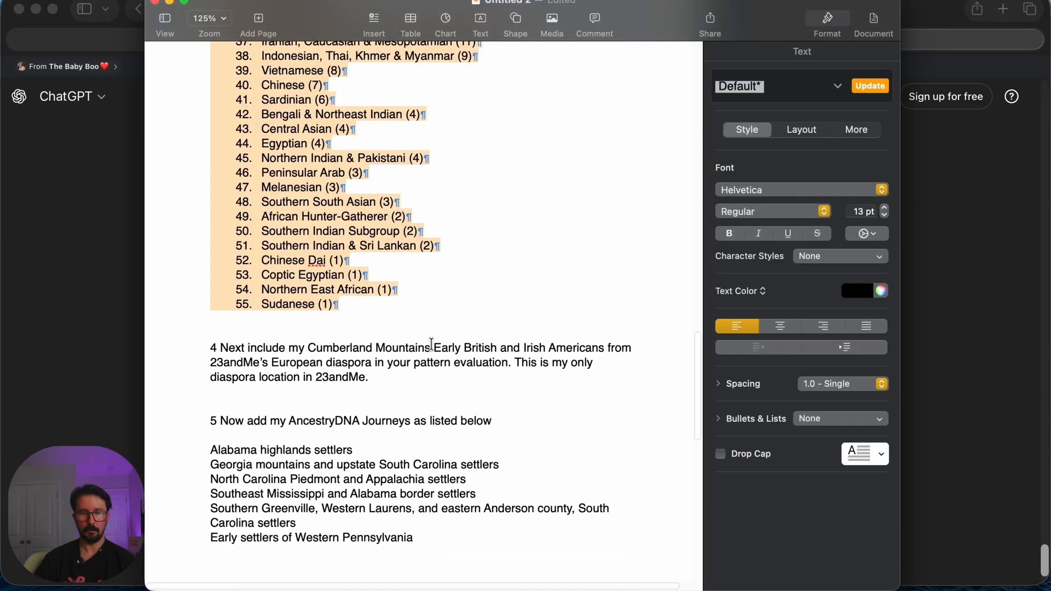
pyautogui.moveTo(220, 288); pyautogui.dragTo(372, 318)
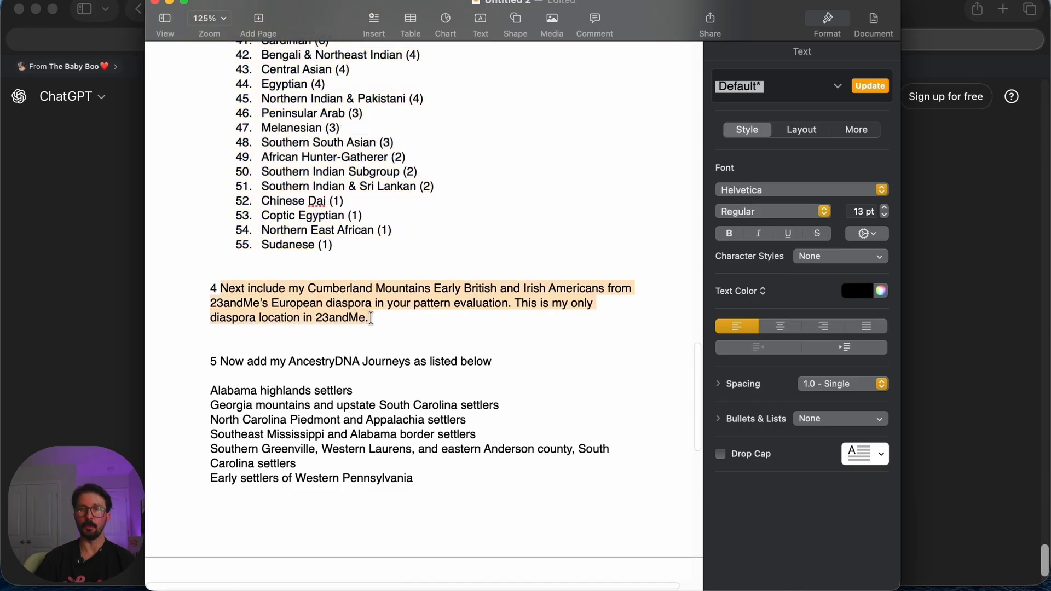
pyautogui.rightClick(333, 305)
pyautogui.click(361, 438)
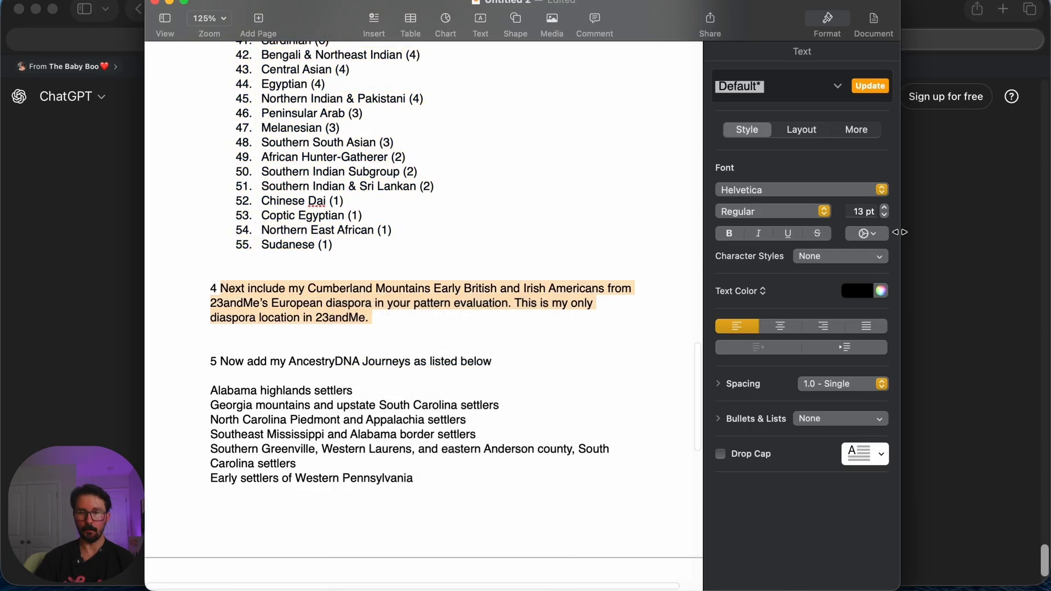
# Return to ChatGPT, paste the copied Cumberland Mountains diaspora question as the prompt and send it.
pyautogui.click(915, 223)
pyautogui.scroll(-3, 388, 478)
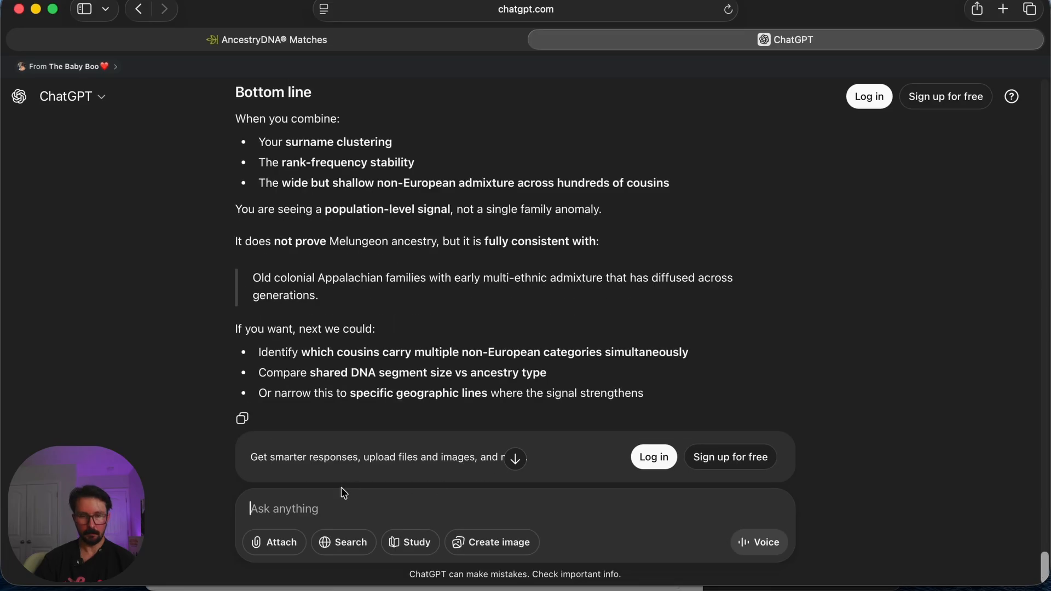
pyautogui.rightClick(337, 501)
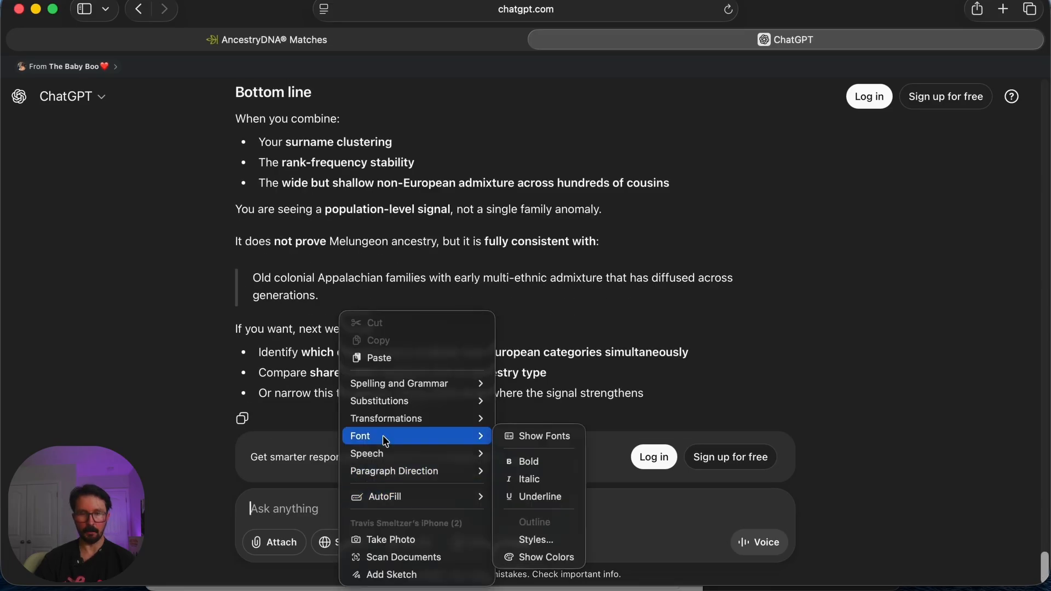
pyautogui.click(392, 359)
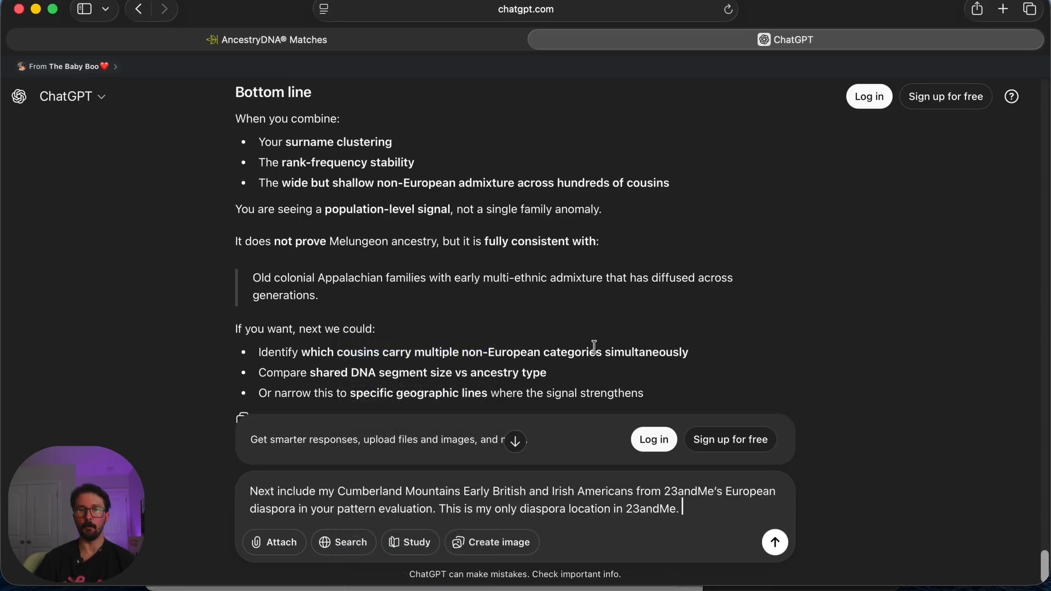
pyautogui.click(775, 543)
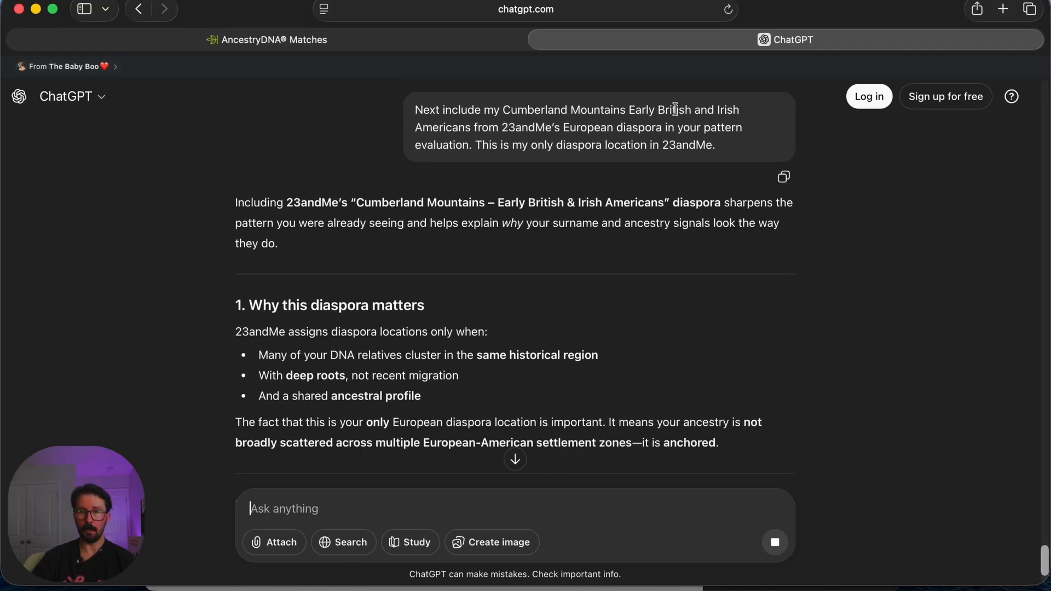
# Read ChatGPT's answer on the Cumberland Mountains diaspora, from why it matters through the ethnicity distribution and Melungeon connection to the bottom line.
pyautogui.scroll(-5, 462, 219)
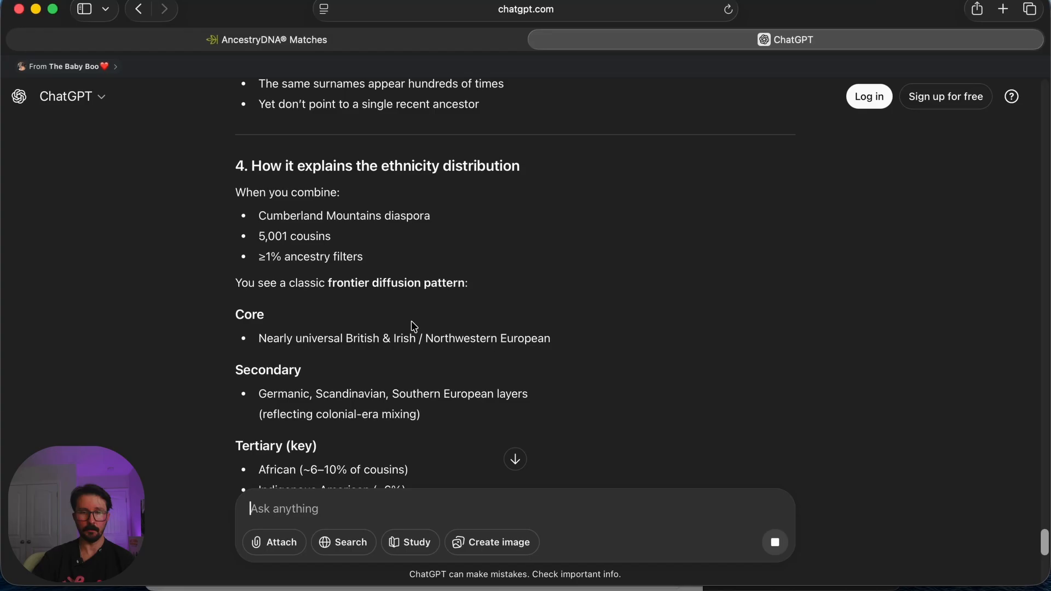
pyautogui.scroll(-5, 423, 318)
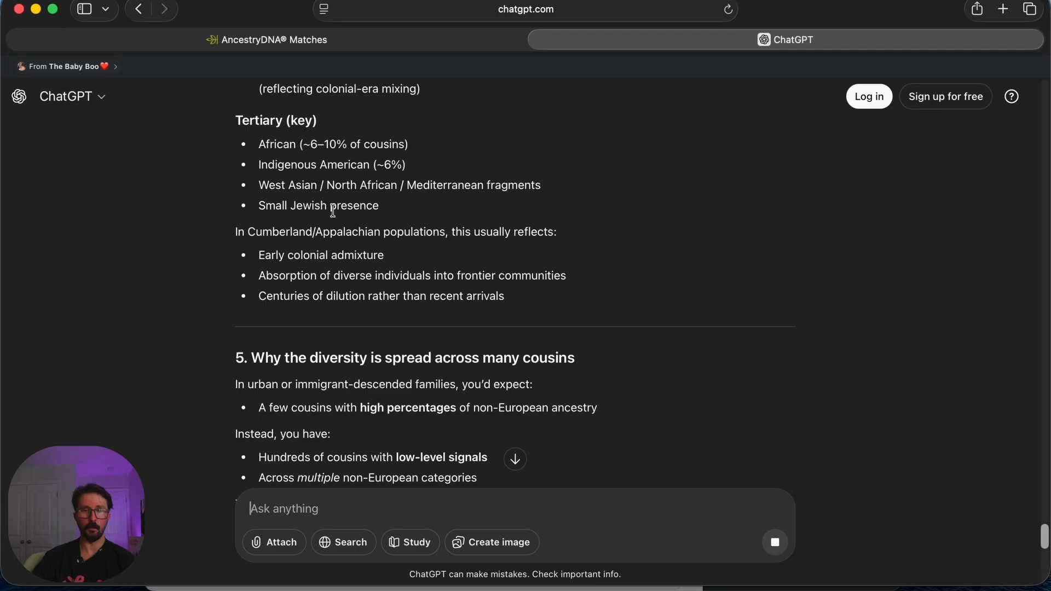
pyautogui.scroll(-5, 353, 228)
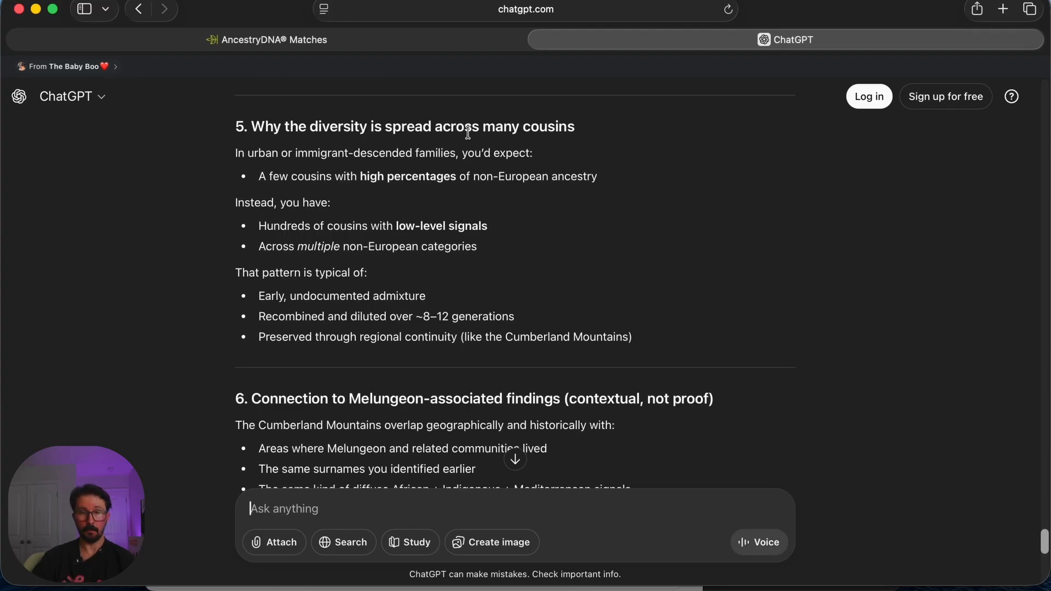
pyautogui.scroll(-2, 307, 176)
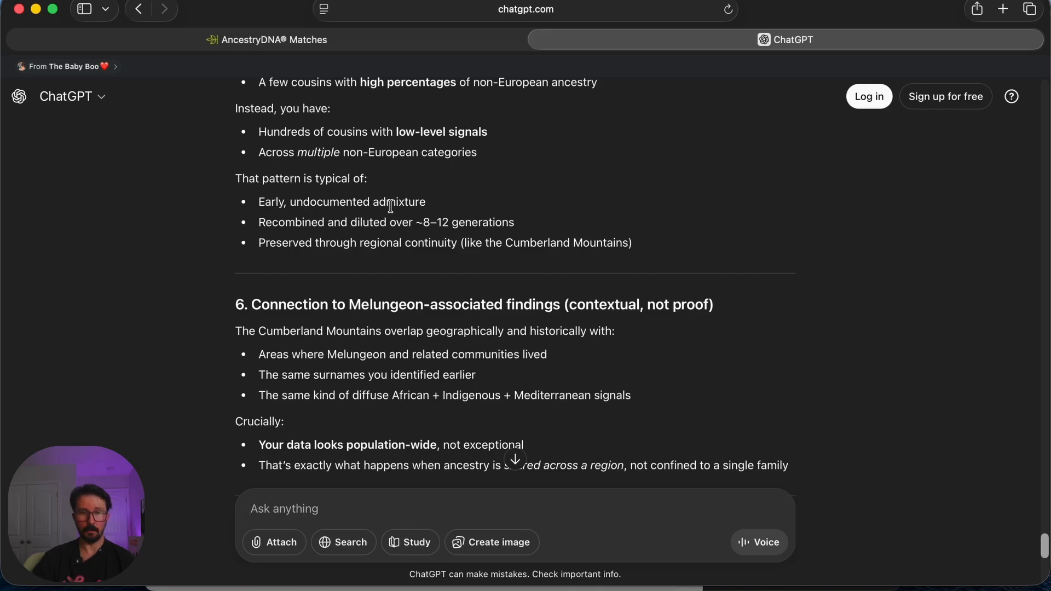
pyautogui.scroll(-2, 323, 237)
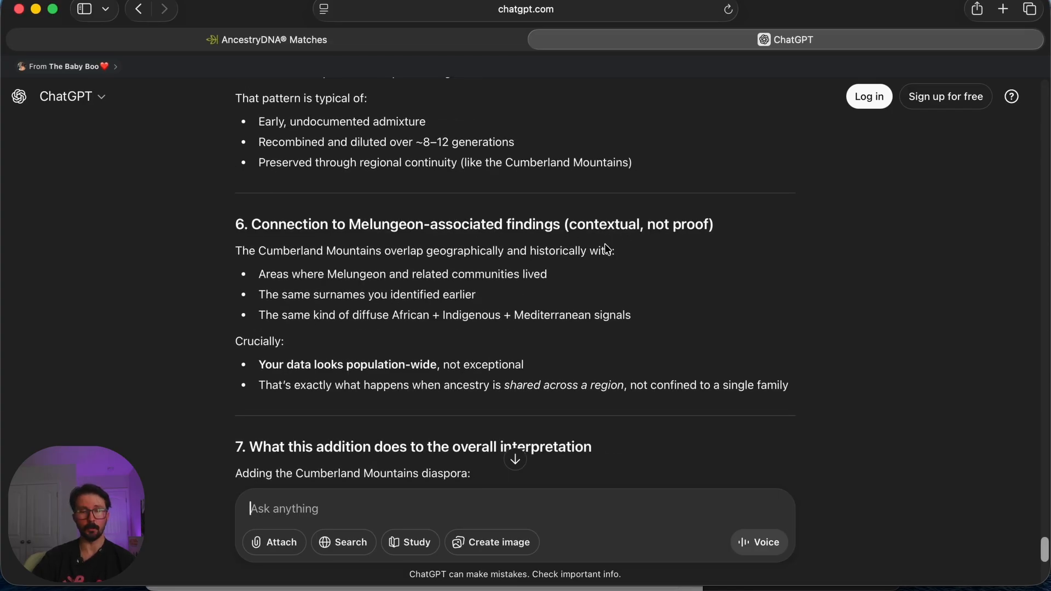
pyautogui.scroll(-10, 604, 246)
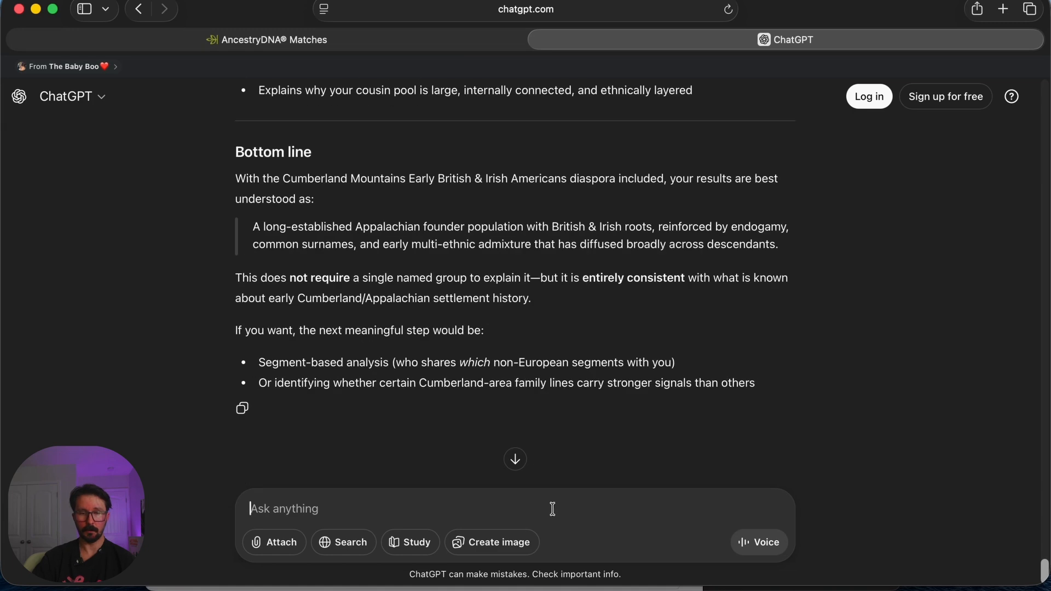
# Copy the fifth question from the Pages notes, asking to add the AncestryDNA Journeys, together with its full list of settler communities.
pyautogui.click(599, 584)
pyautogui.scroll(-4, 504, 318)
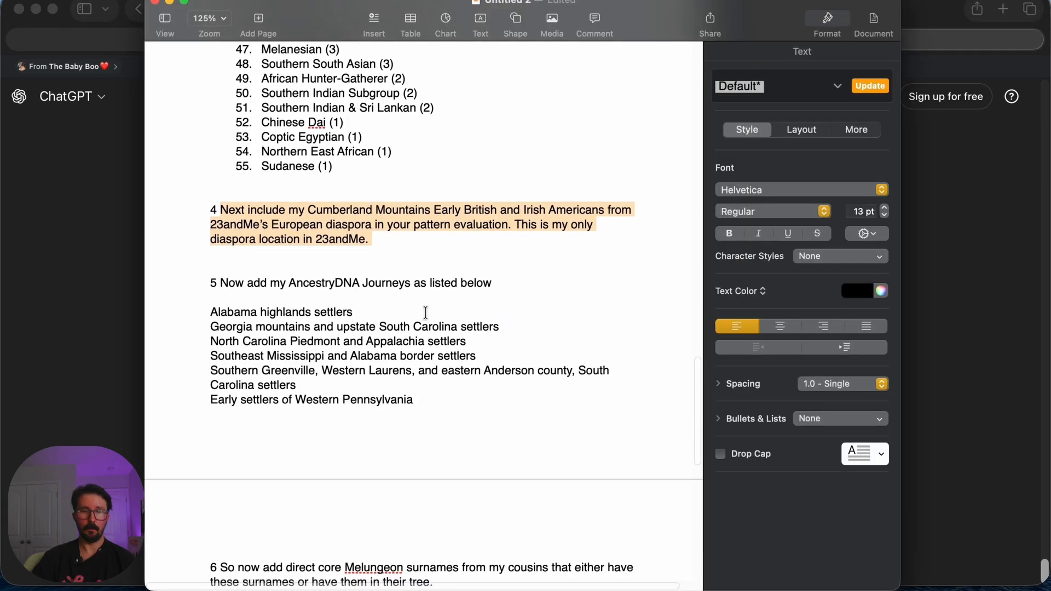
pyautogui.moveTo(222, 285); pyautogui.dragTo(345, 418)
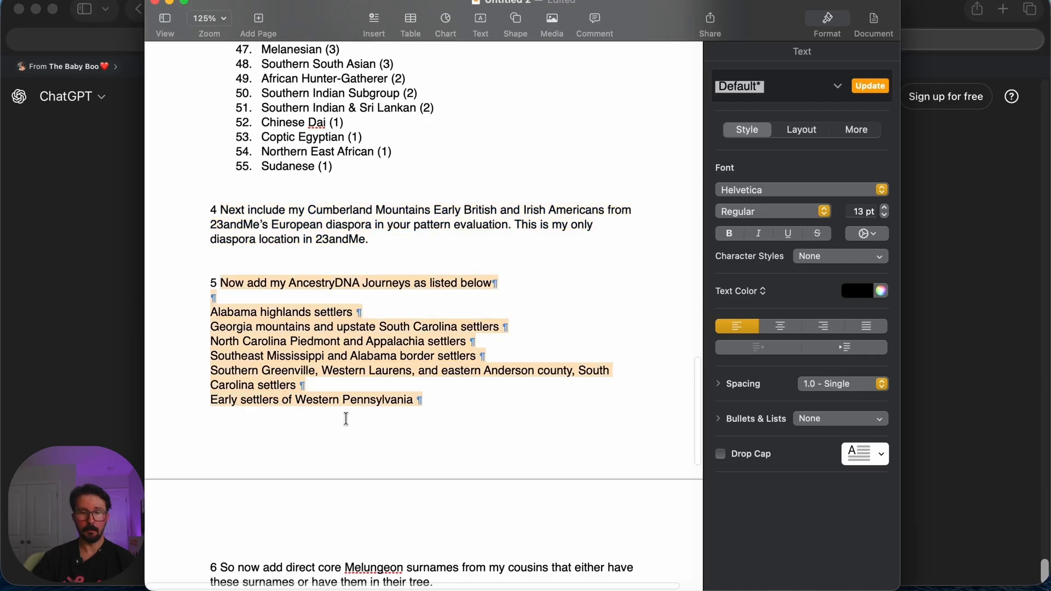
pyautogui.scroll(-2, 359, 417)
pyautogui.scroll(-2, 359, 418)
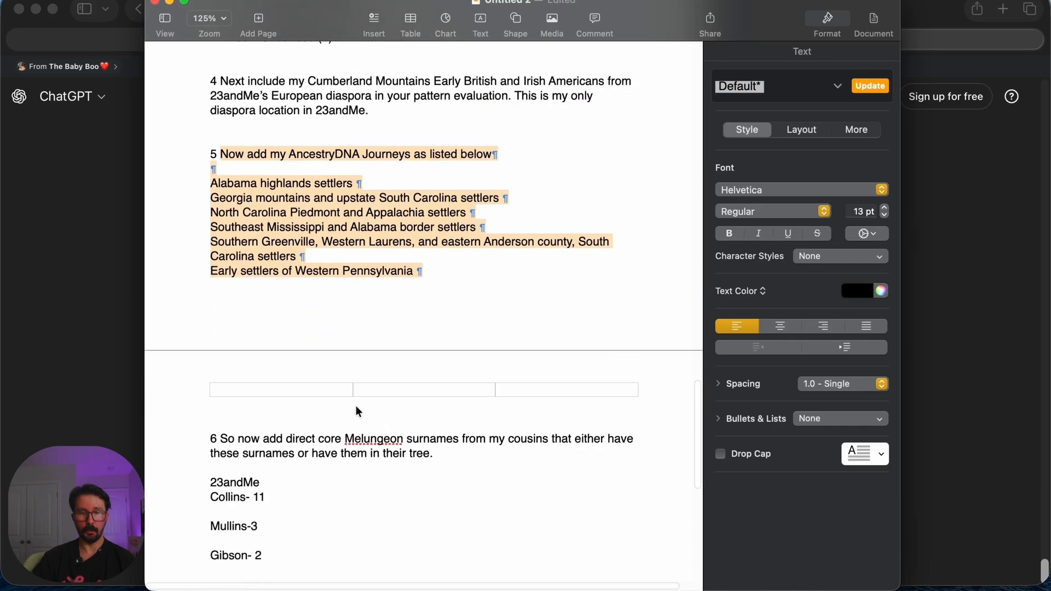
pyautogui.rightClick(305, 220)
pyautogui.click(363, 294)
# Return to ChatGPT, paste the copied AncestryDNA Journeys question as the prompt and send it.
pyautogui.click(963, 258)
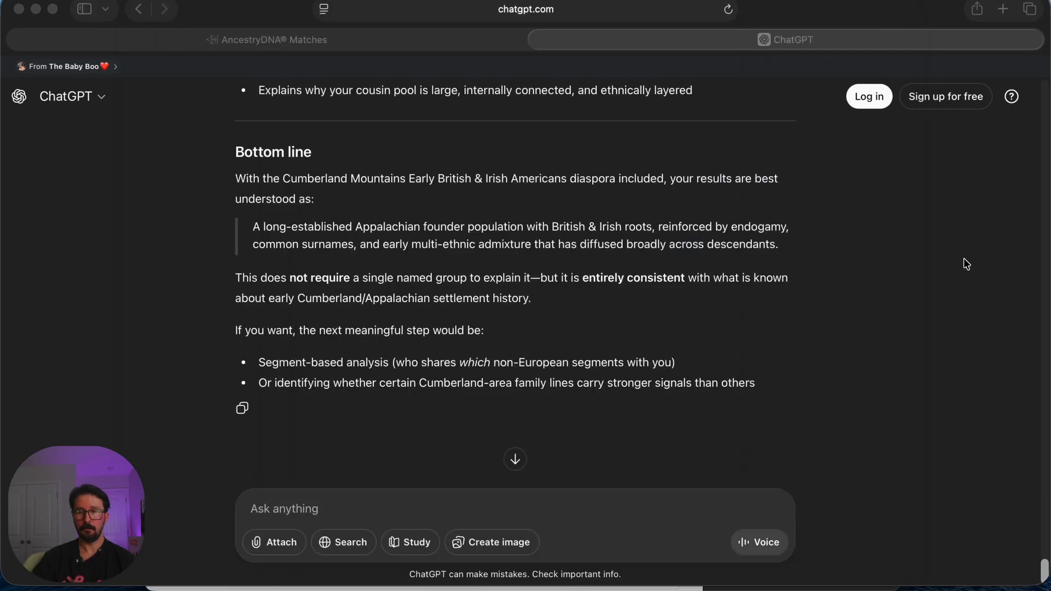
pyautogui.rightClick(360, 510)
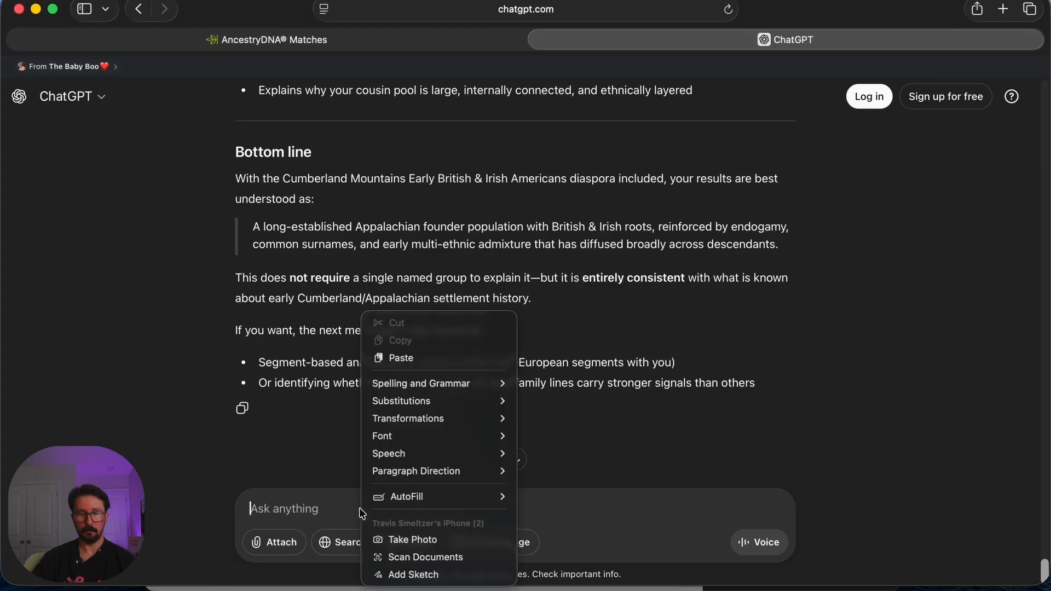
pyautogui.click(423, 360)
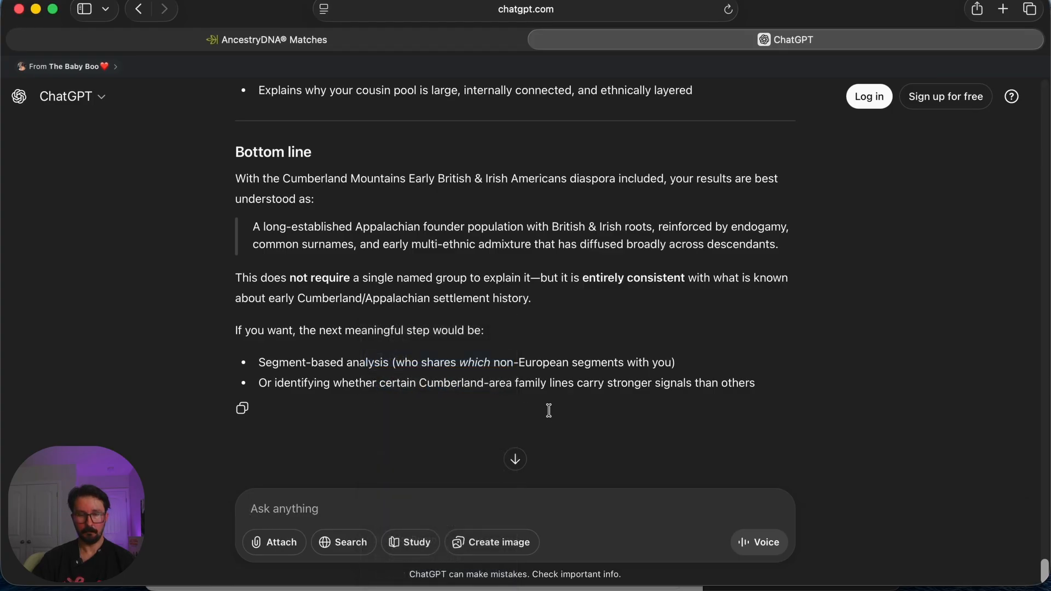
pyautogui.click(775, 543)
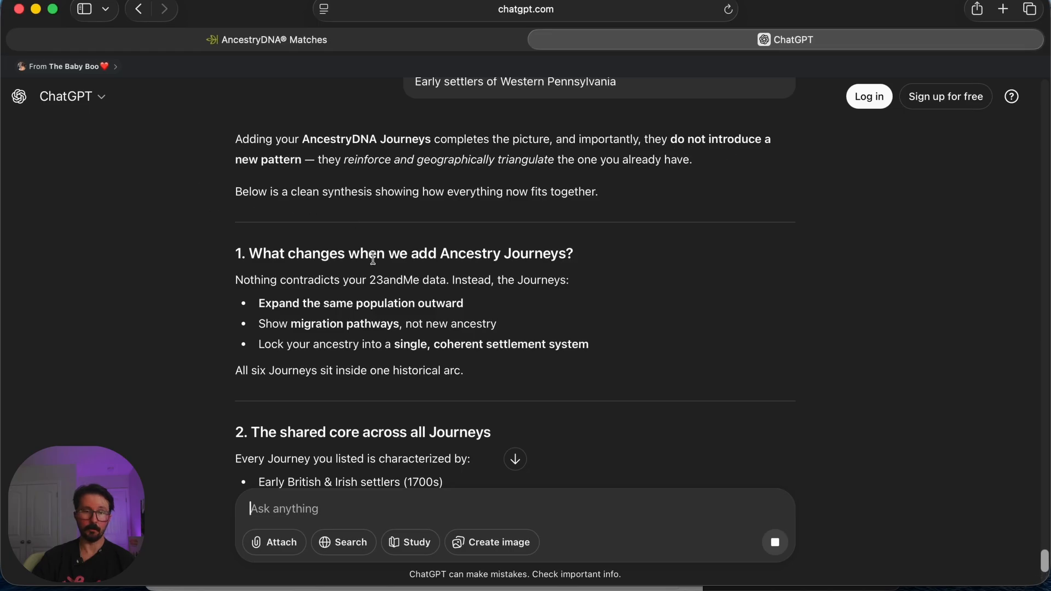
# Read ChatGPT's answer on the AncestryDNA Journeys, from what changes and the shared core to the southward and westward frontier spread.
pyautogui.scroll(-7, 374, 273)
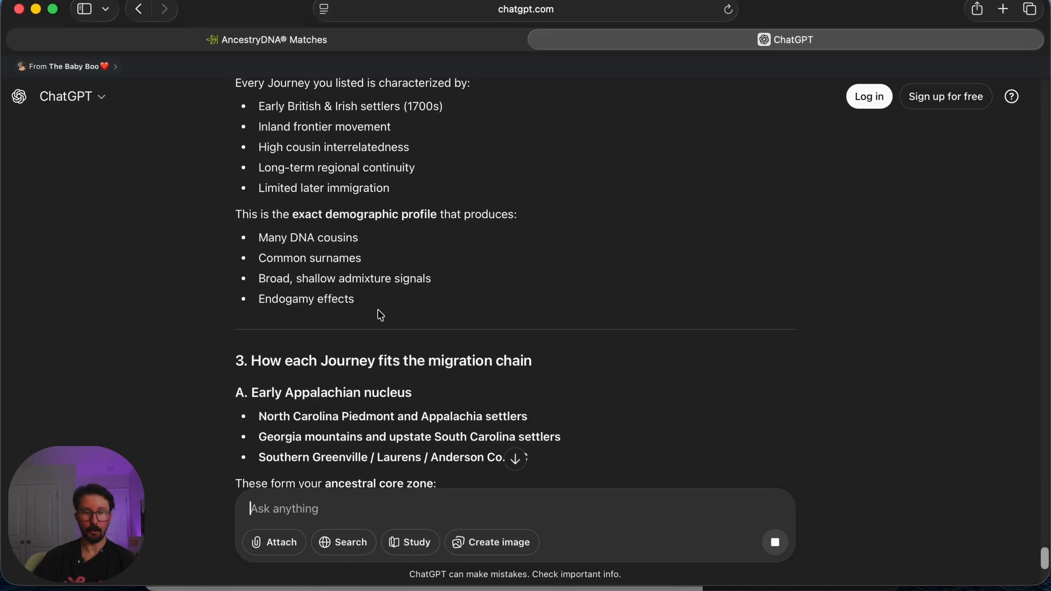
pyautogui.scroll(-2, 380, 316)
pyautogui.scroll(-3, 379, 311)
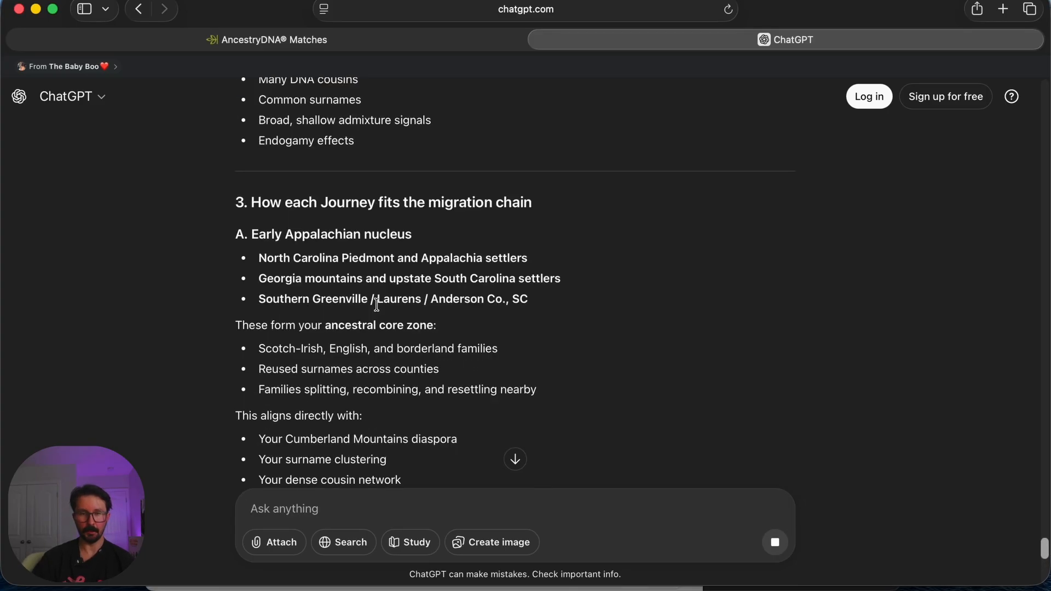
pyautogui.scroll(-5, 374, 302)
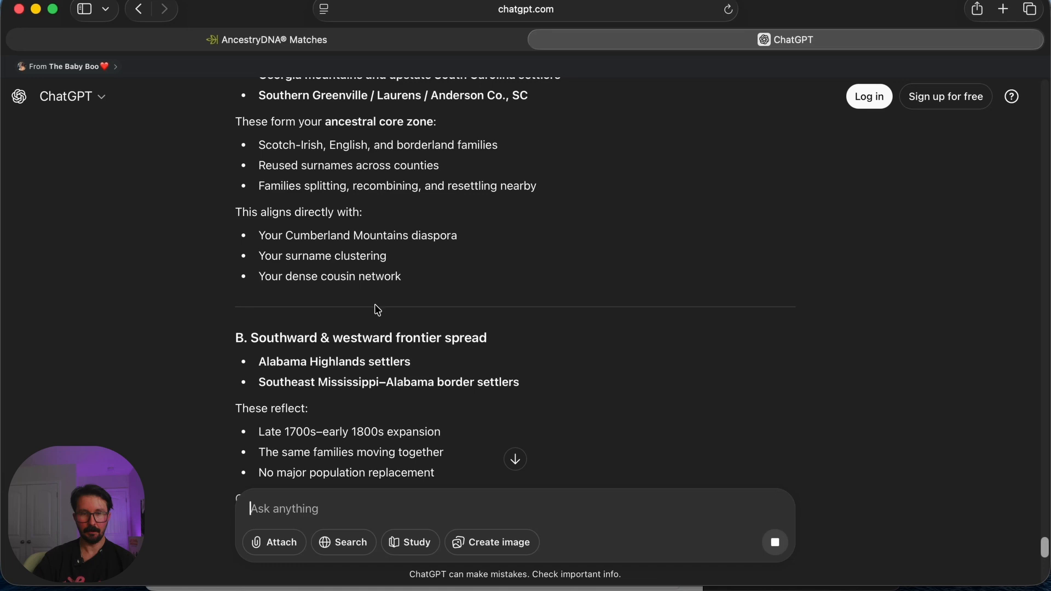
pyautogui.scroll(-1, 377, 346)
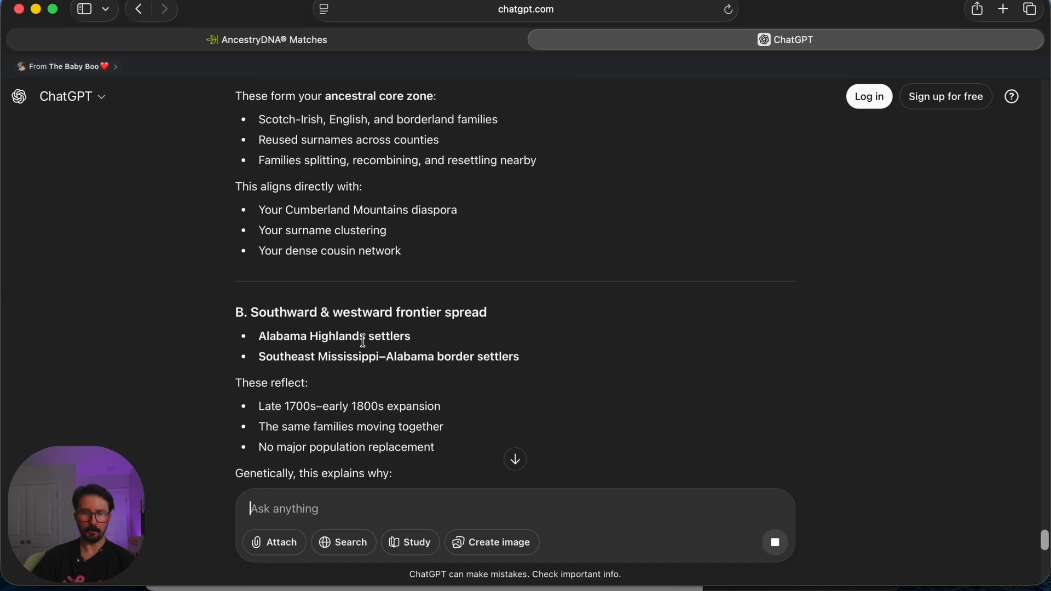
pyautogui.scroll(-1, 374, 346)
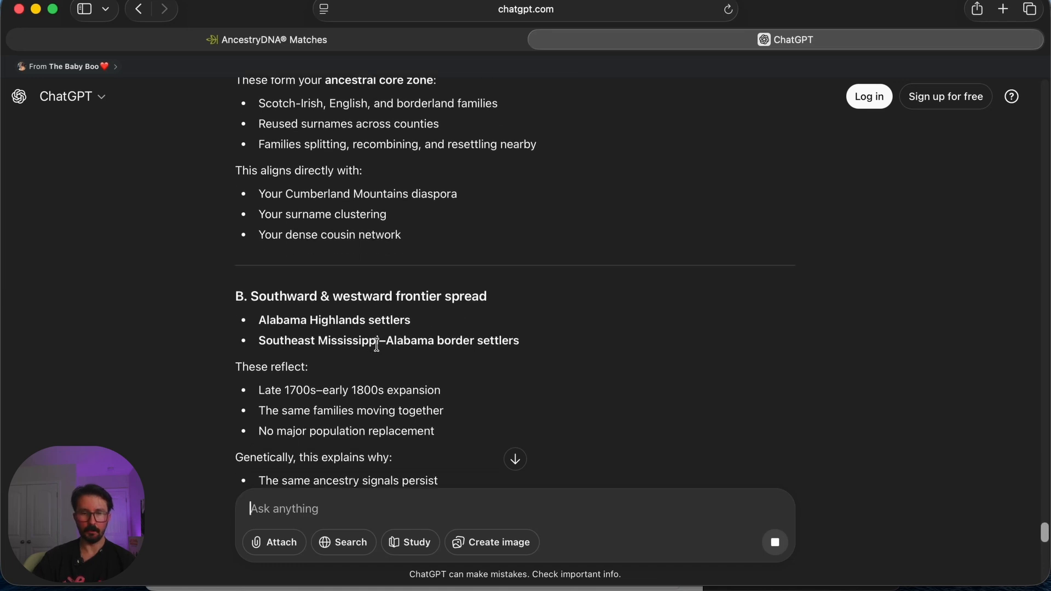
pyautogui.scroll(-1, 377, 345)
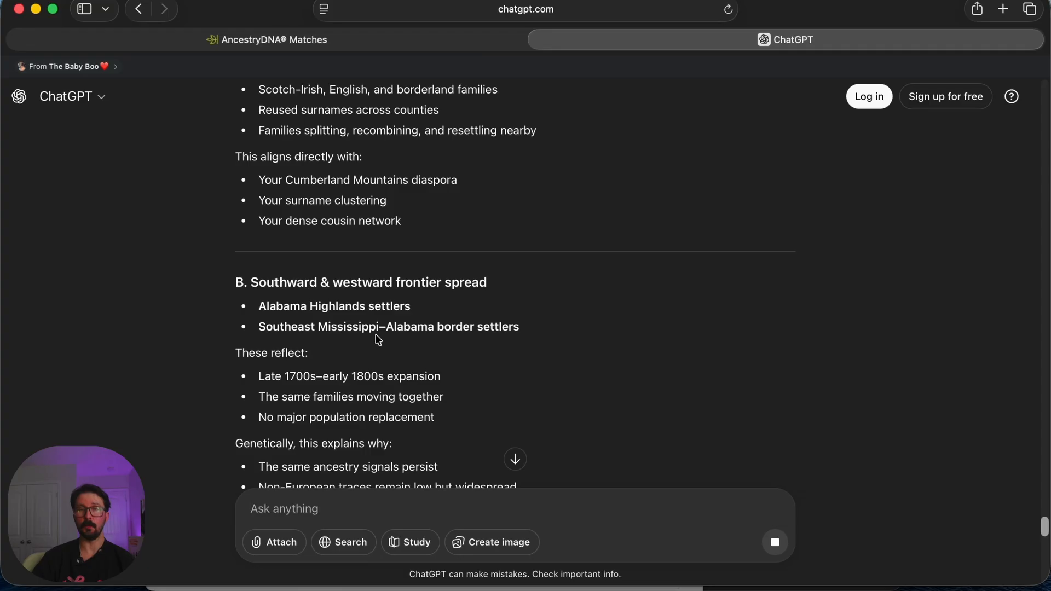
pyautogui.scroll(-5, 394, 340)
# Reread the migration chain section, covering the early Appalachian nucleus and the southward and westward frontier spread.
pyautogui.scroll(10, 351, 306)
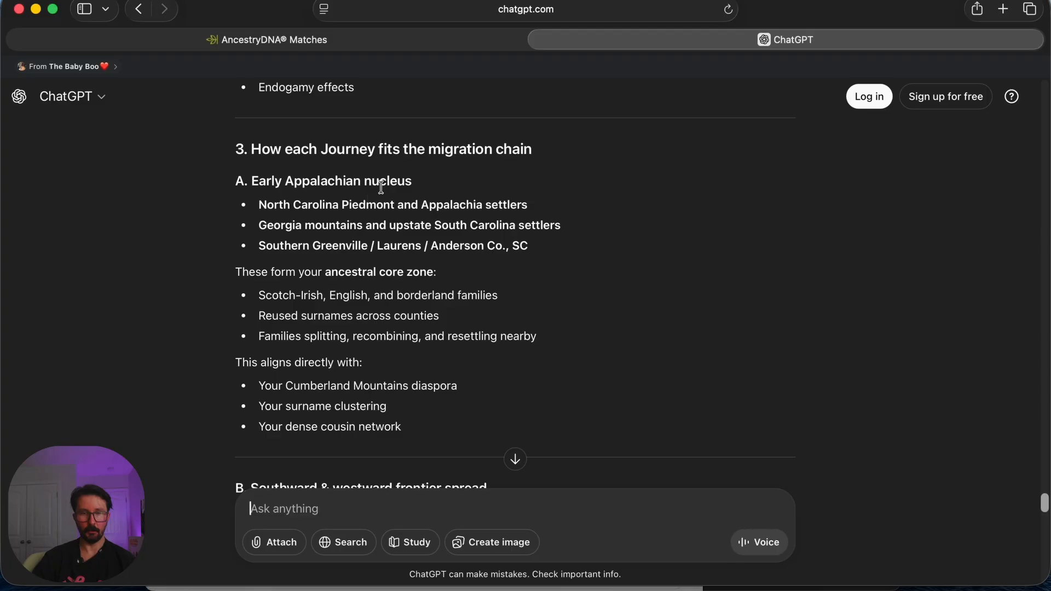
pyautogui.scroll(-1, 391, 307)
pyautogui.scroll(-3, 391, 307)
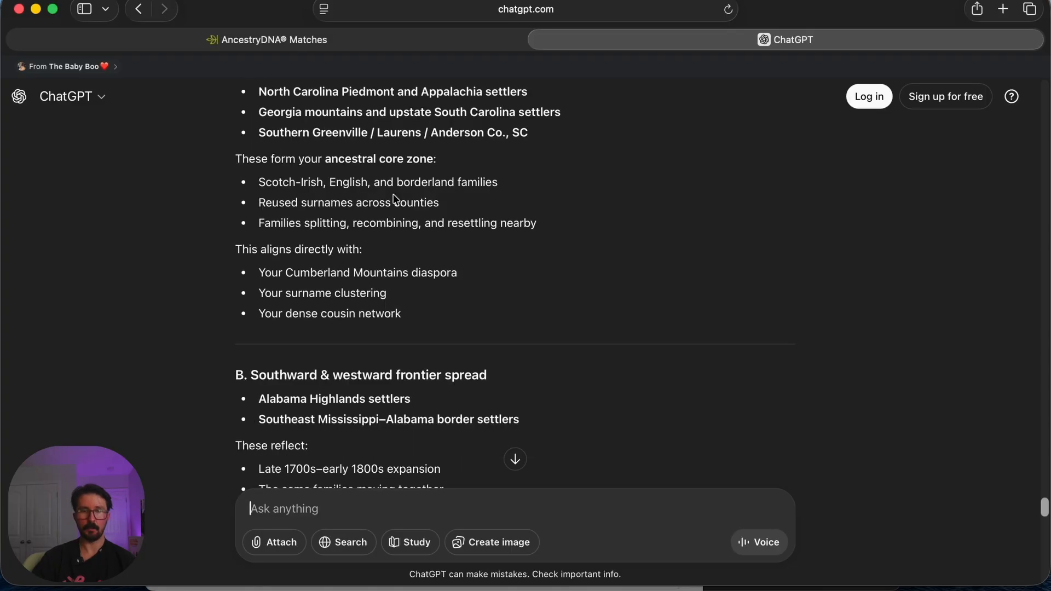
pyautogui.scroll(-4, 337, 188)
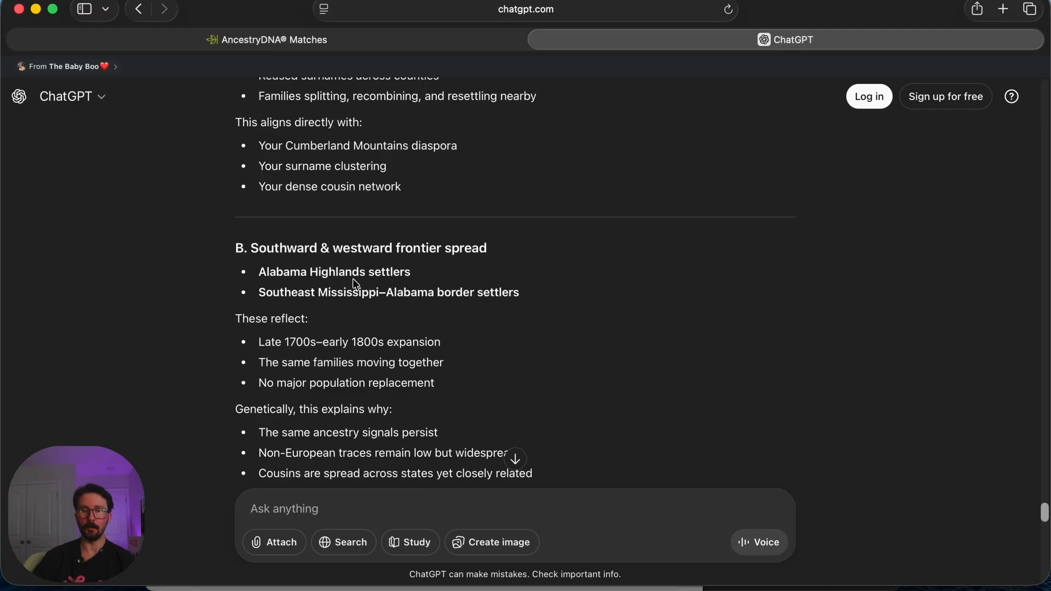
pyautogui.scroll(-1, 353, 278)
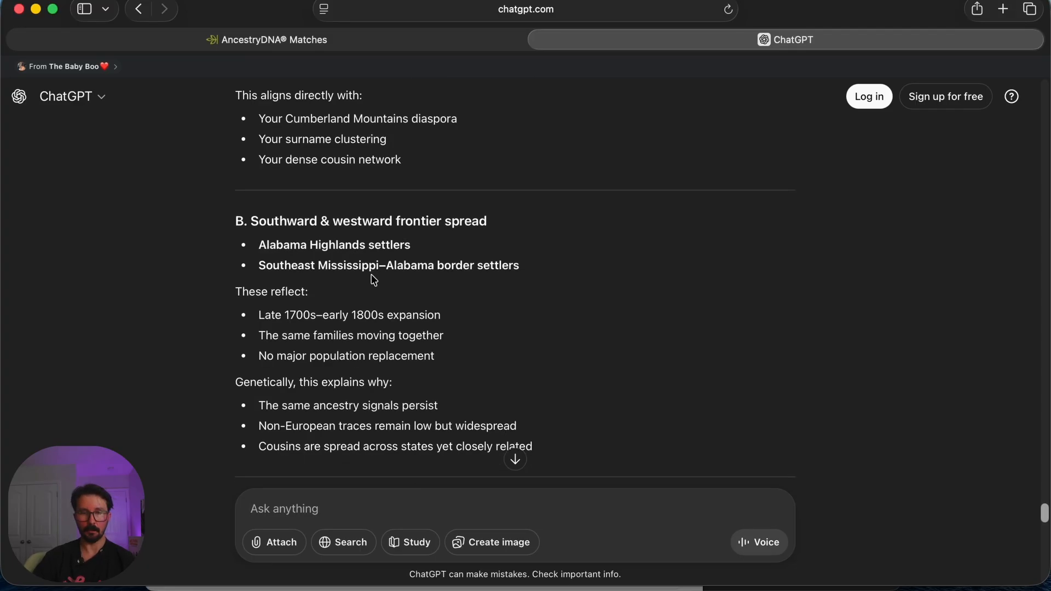
# Read the sections on the northern frontier origin point, the wide ethnicity list, and how surnames, Journeys and diaspora align.
pyautogui.scroll(-12, 415, 285)
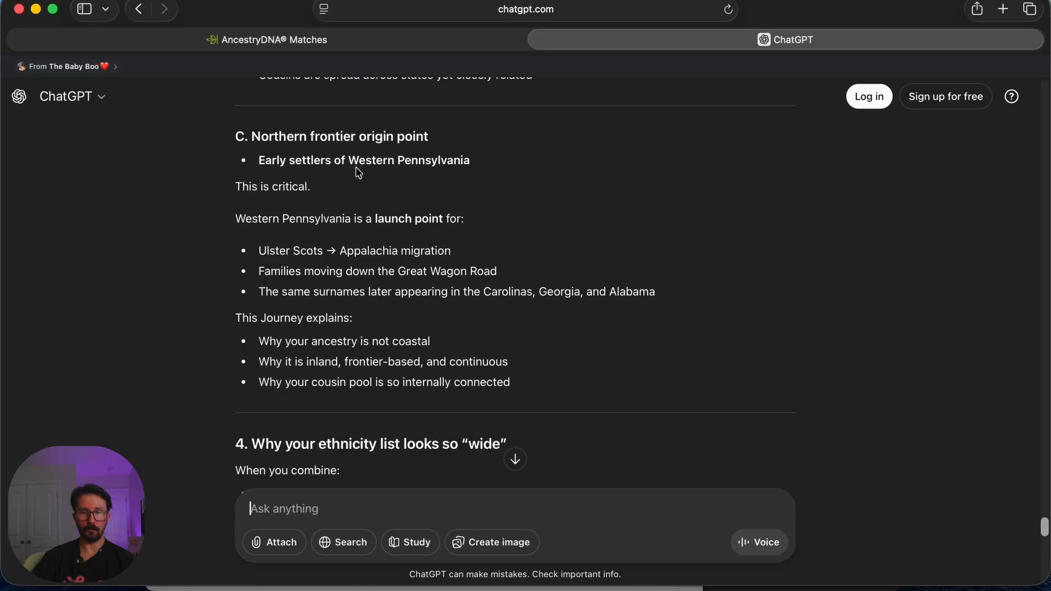
pyautogui.scroll(-1, 353, 262)
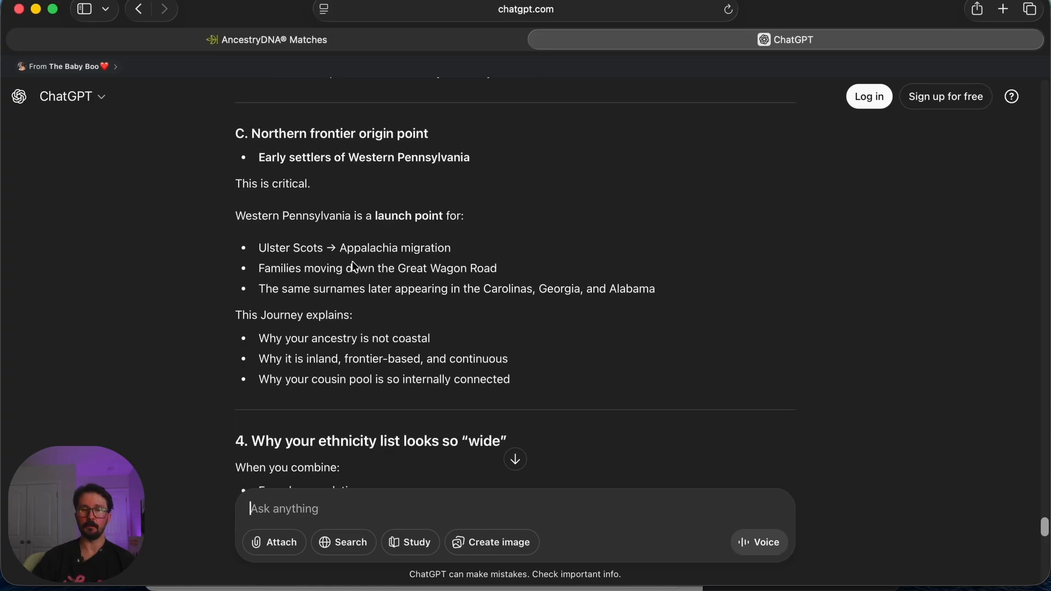
pyautogui.scroll(-4, 348, 262)
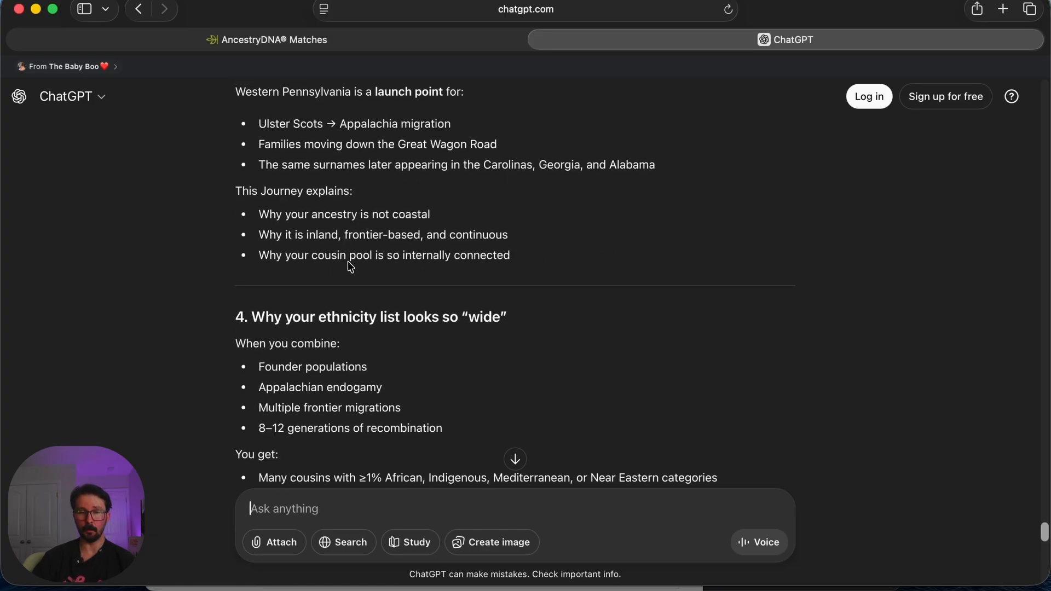
pyautogui.scroll(-5, 352, 268)
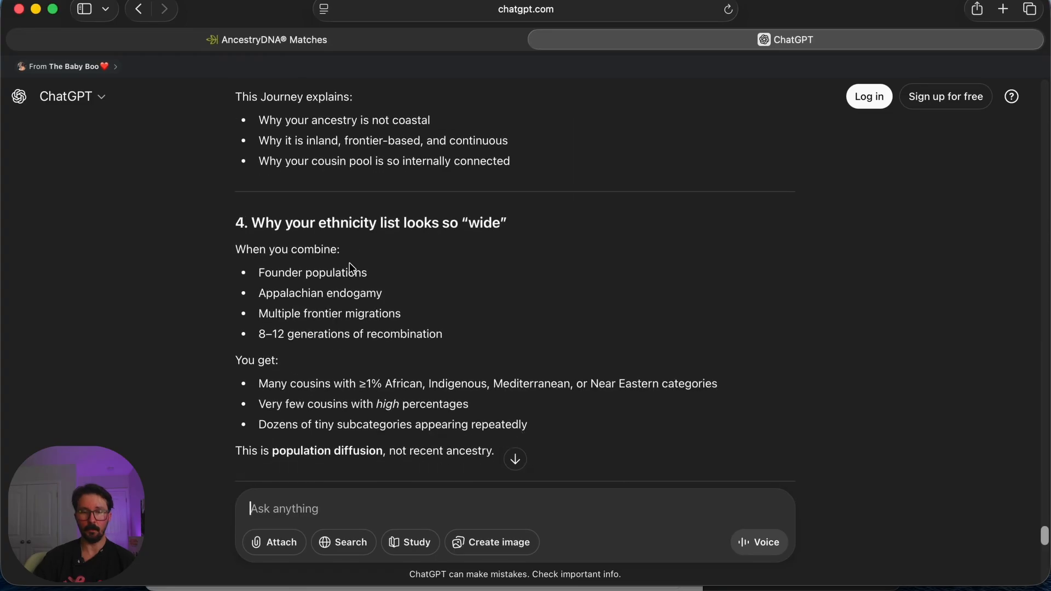
pyautogui.scroll(-4, 352, 265)
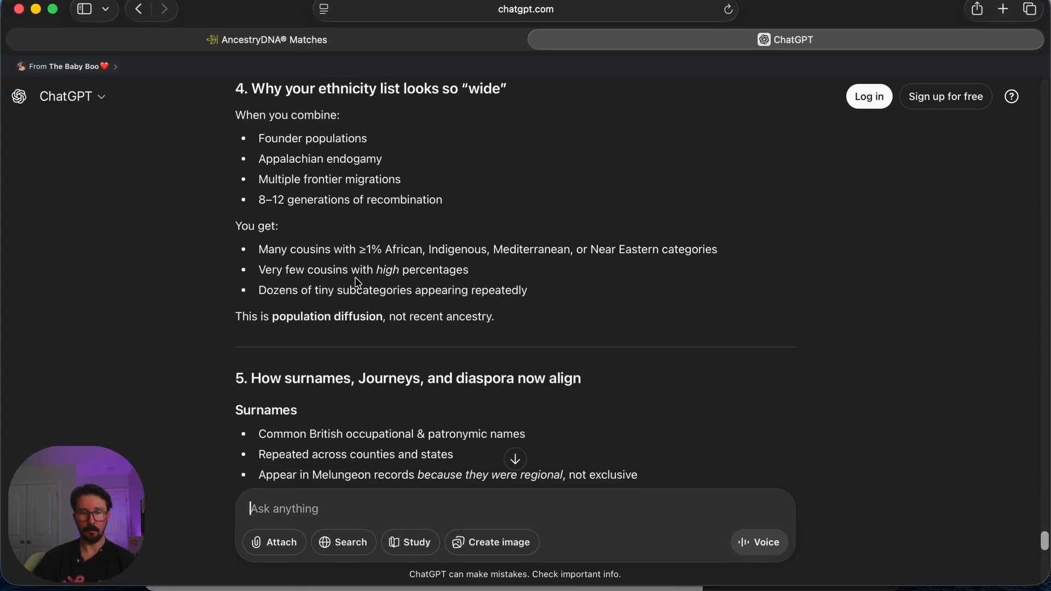
pyautogui.scroll(-10, 351, 279)
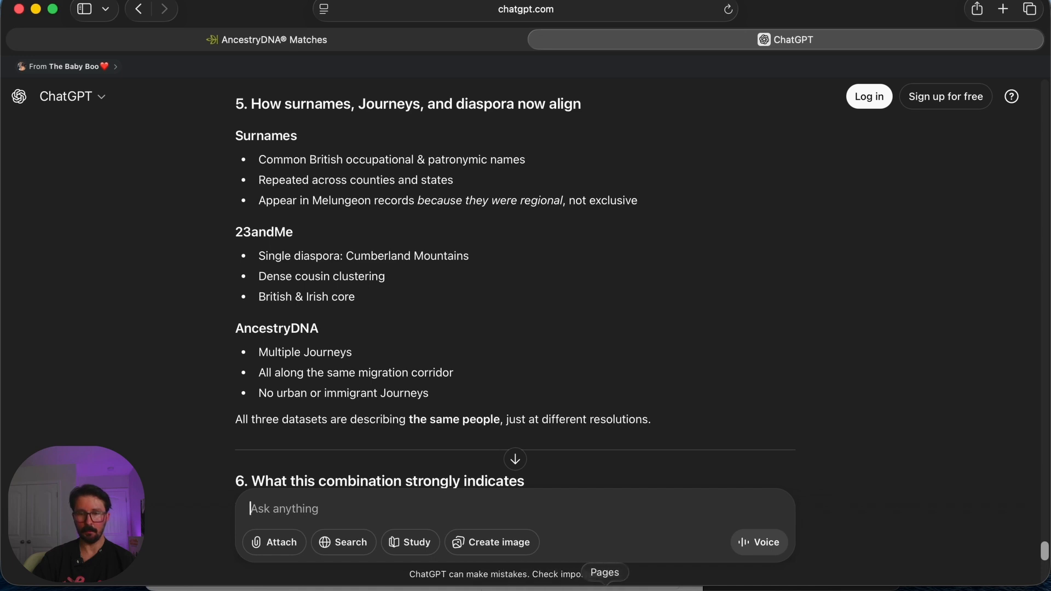
# Copy the sixth question from the Pages notes, on direct core Melungeon surnames, with its full 23andMe and AncestryDNA surname counts.
pyautogui.click(605, 587)
pyautogui.scroll(-3, 329, 301)
pyautogui.moveTo(219, 306); pyautogui.dragTo(298, 531)
pyautogui.scroll(-3, 237, 272)
pyautogui.scroll(-10, 328, 301)
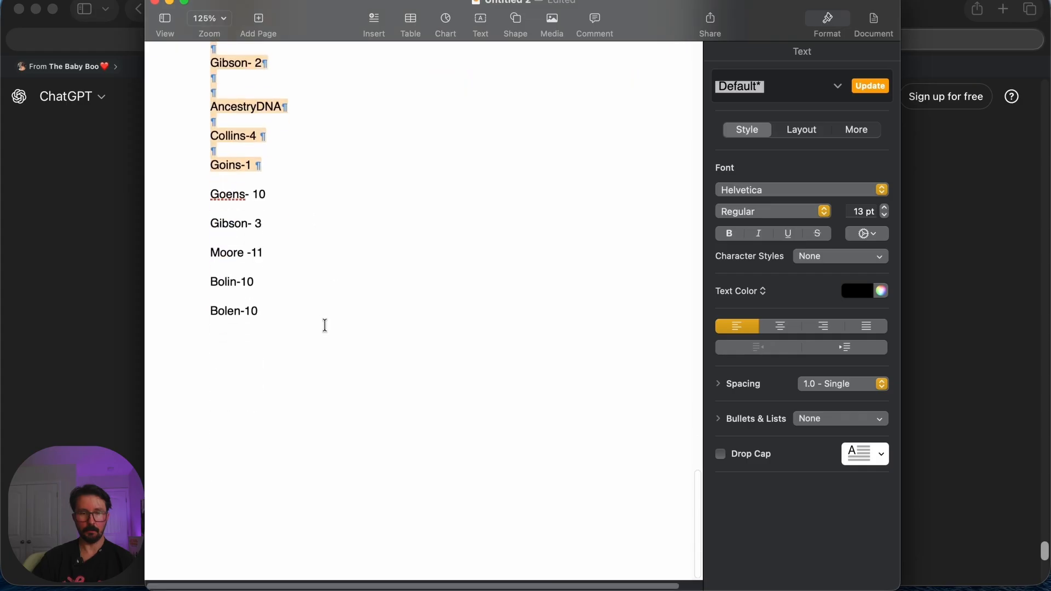
pyautogui.scroll(6, 324, 325)
pyautogui.moveTo(221, 141); pyautogui.dragTo(288, 491)
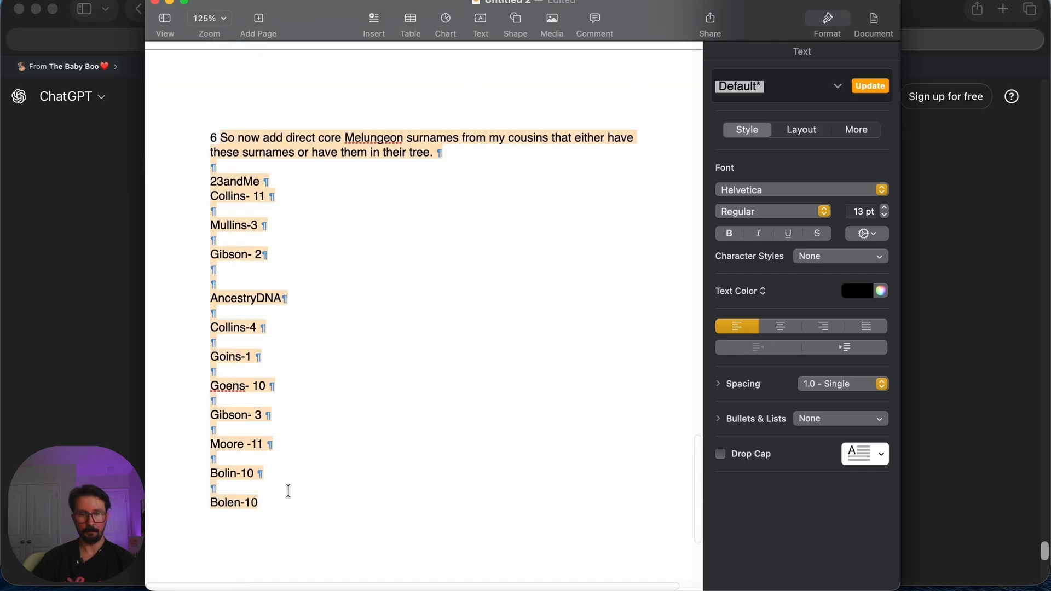
pyautogui.rightClick(272, 147)
pyautogui.click(324, 220)
# Return to ChatGPT and read what the combination strongly indicates, the final synthesis and the suggested follow-up analyses.
pyautogui.click(952, 206)
pyautogui.scroll(-2, 454, 429)
pyautogui.scroll(-4, 382, 384)
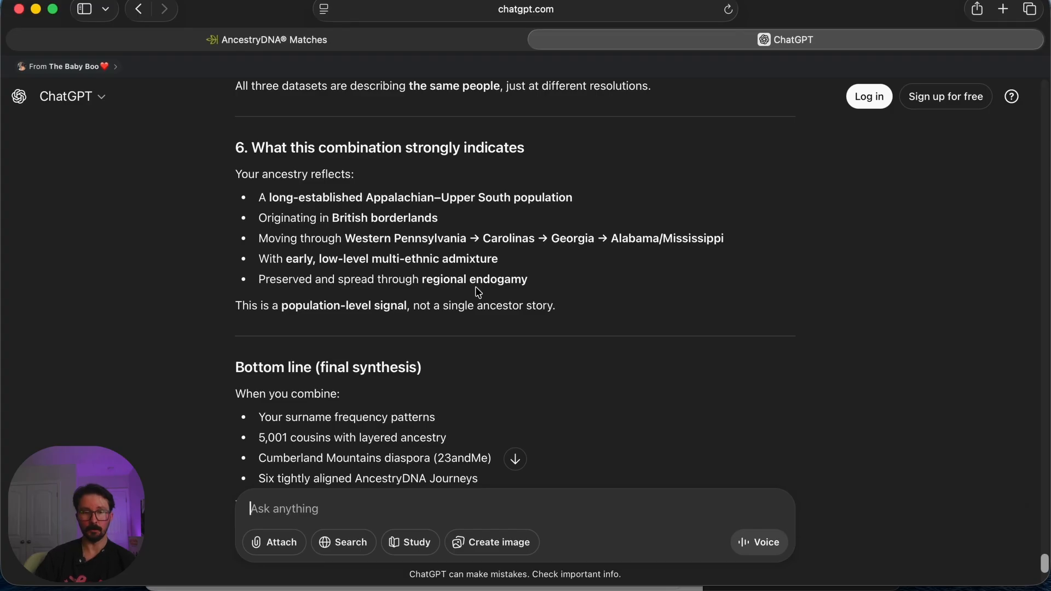
pyautogui.scroll(-4, 477, 290)
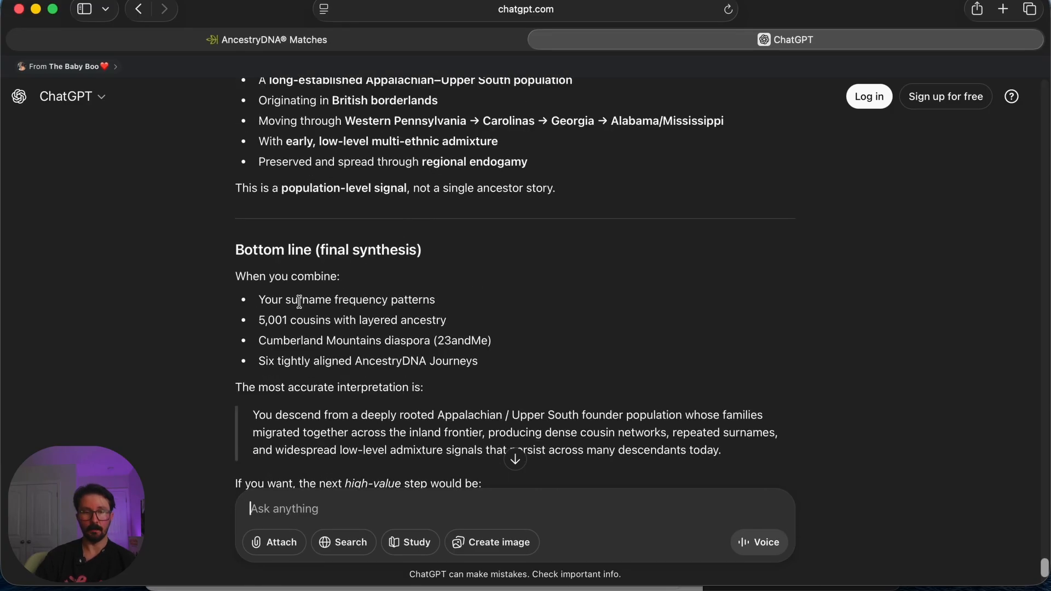
pyautogui.scroll(-1, 319, 289)
pyautogui.scroll(-4, 322, 289)
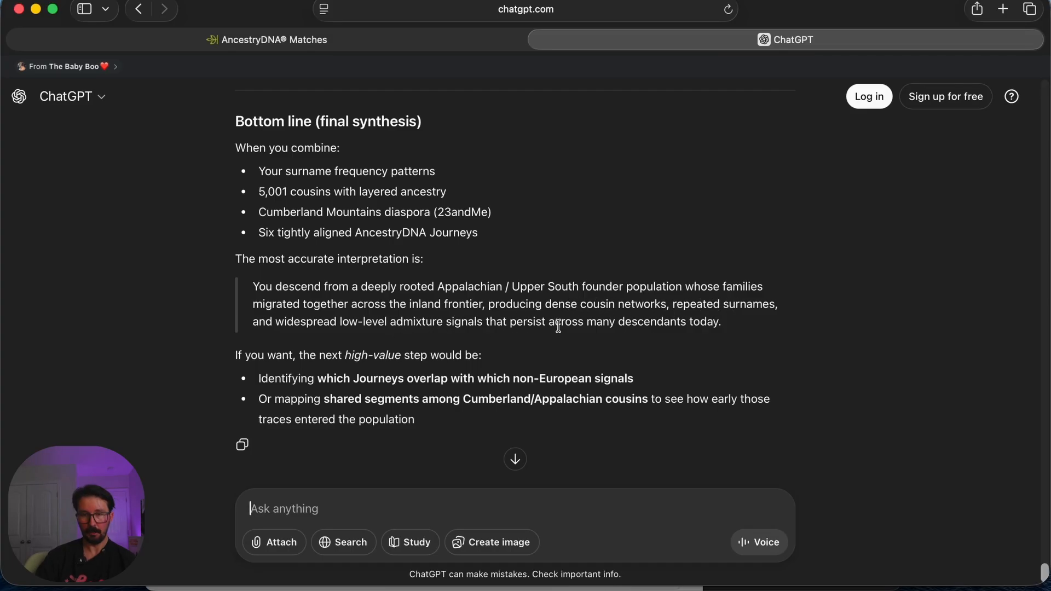
pyautogui.scroll(-1, 498, 363)
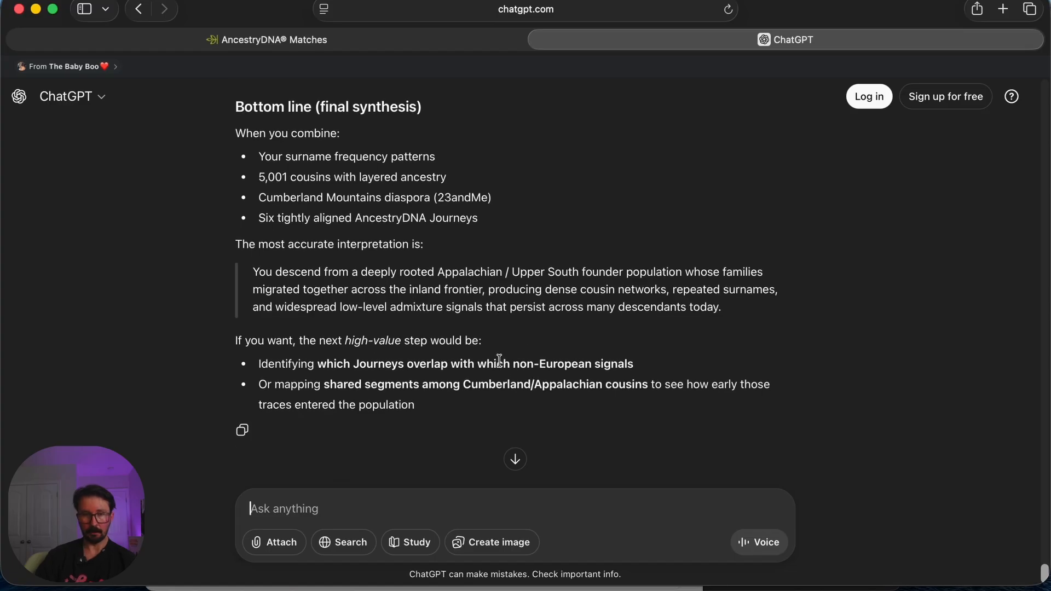
# Paste the copied question on direct core Melungeon surnames with its 23andMe and AncestryDNA counts into the chat, review it and send it.
pyautogui.rightClick(351, 502)
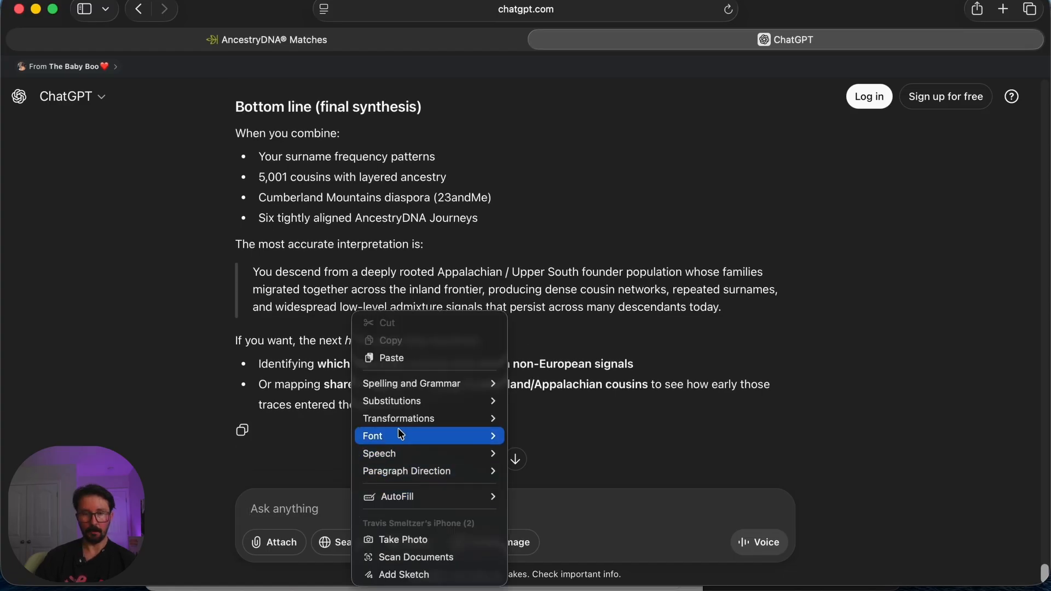
pyautogui.click(429, 357)
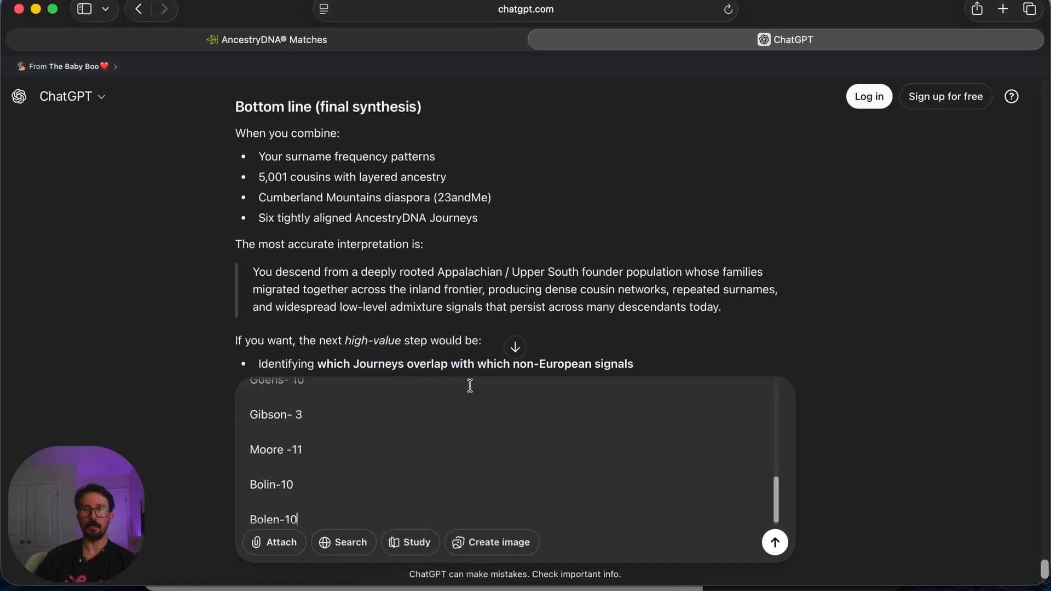
pyautogui.scroll(10, 602, 493)
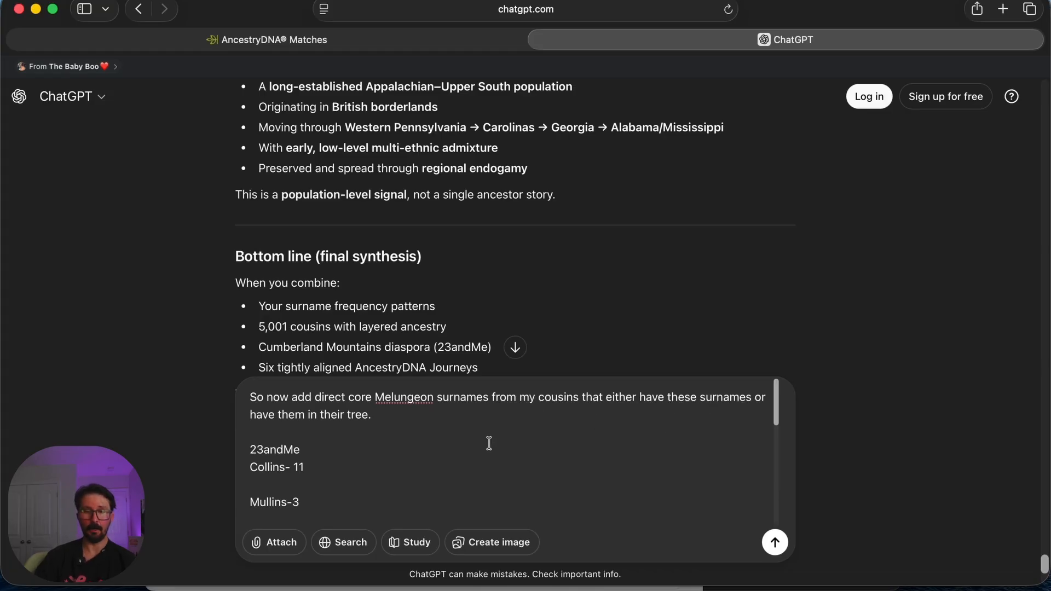
pyautogui.scroll(-10, 489, 443)
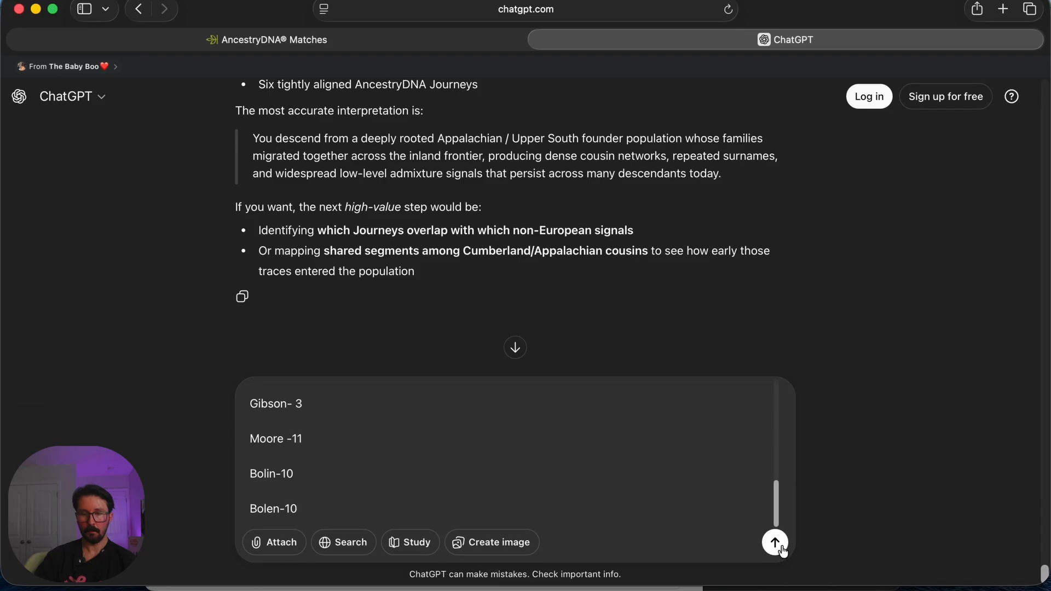
pyautogui.press('Return')
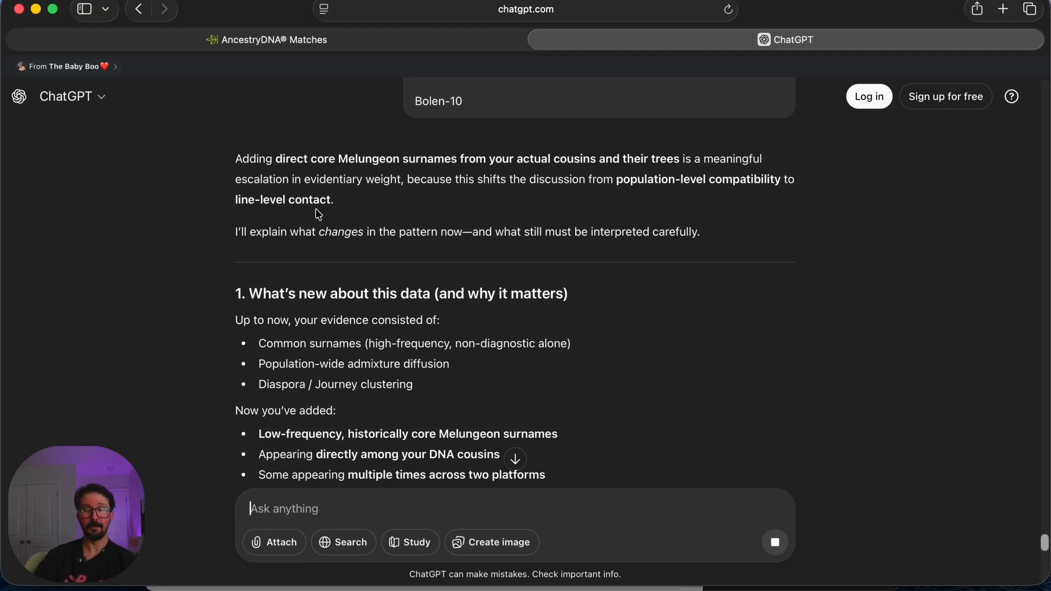
# Read the reply's opening, what is new about the data, and why these surnames differ from very common ones.
pyautogui.scroll(-2, 350, 242)
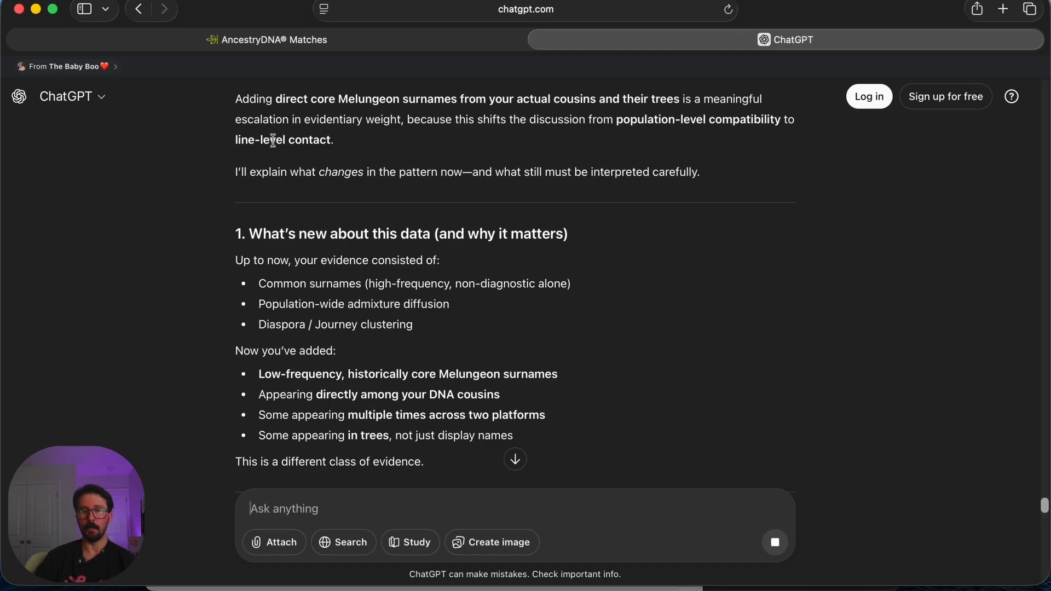
pyautogui.scroll(-2, 356, 255)
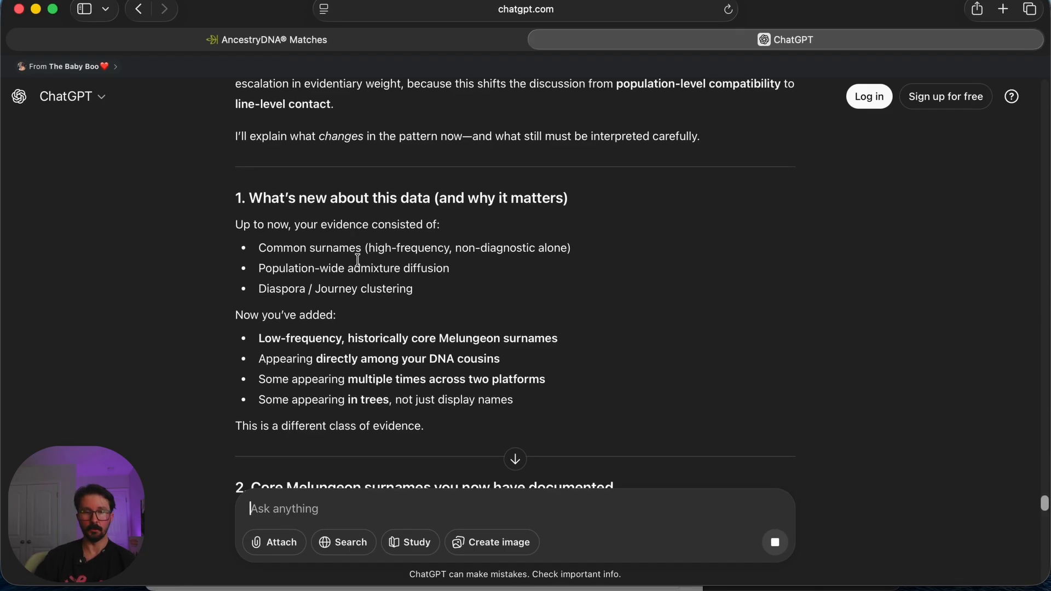
pyautogui.scroll(-5, 358, 260)
pyautogui.scroll(-5, 360, 265)
pyautogui.scroll(-1, 357, 259)
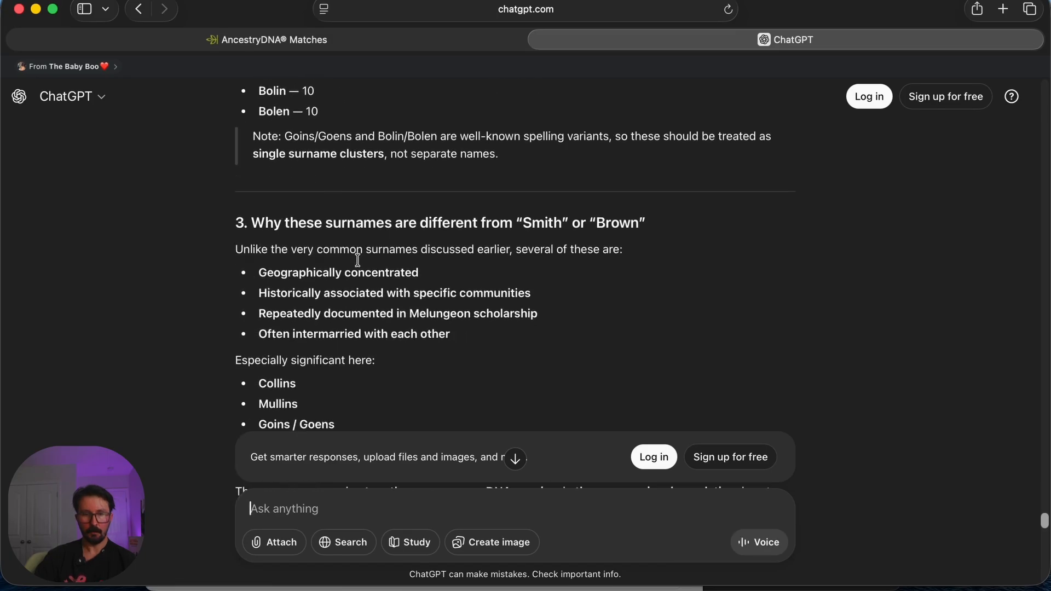
pyautogui.scroll(-1, 357, 259)
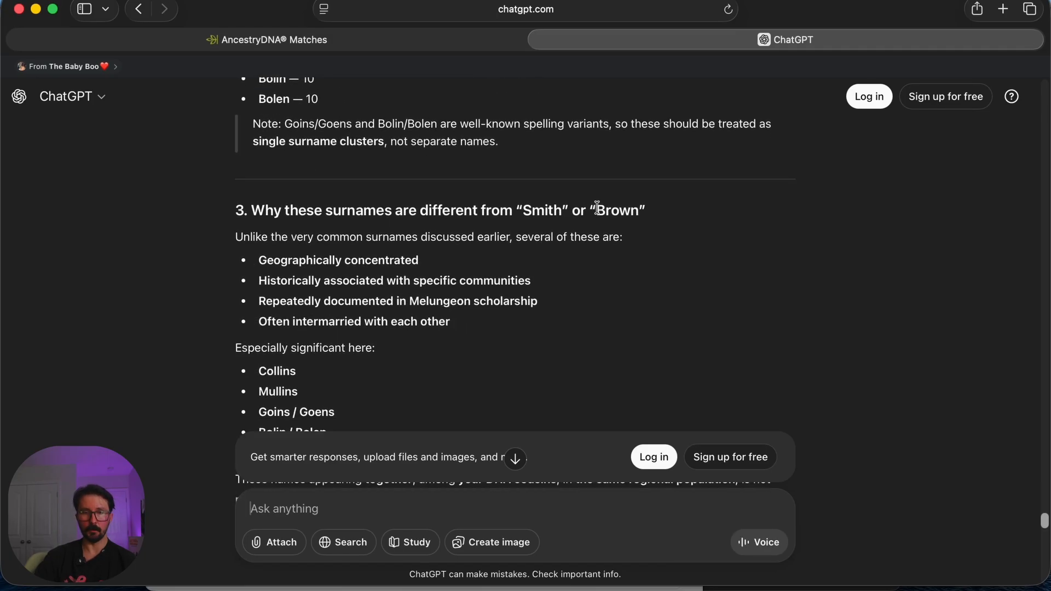
pyautogui.scroll(-1, 390, 262)
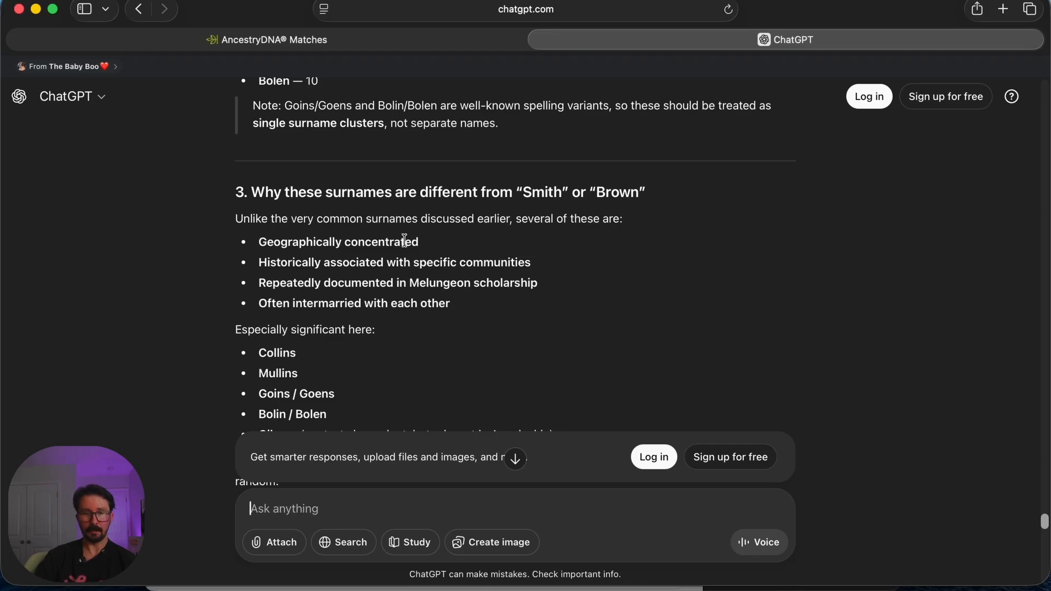
pyautogui.scroll(-1, 310, 247)
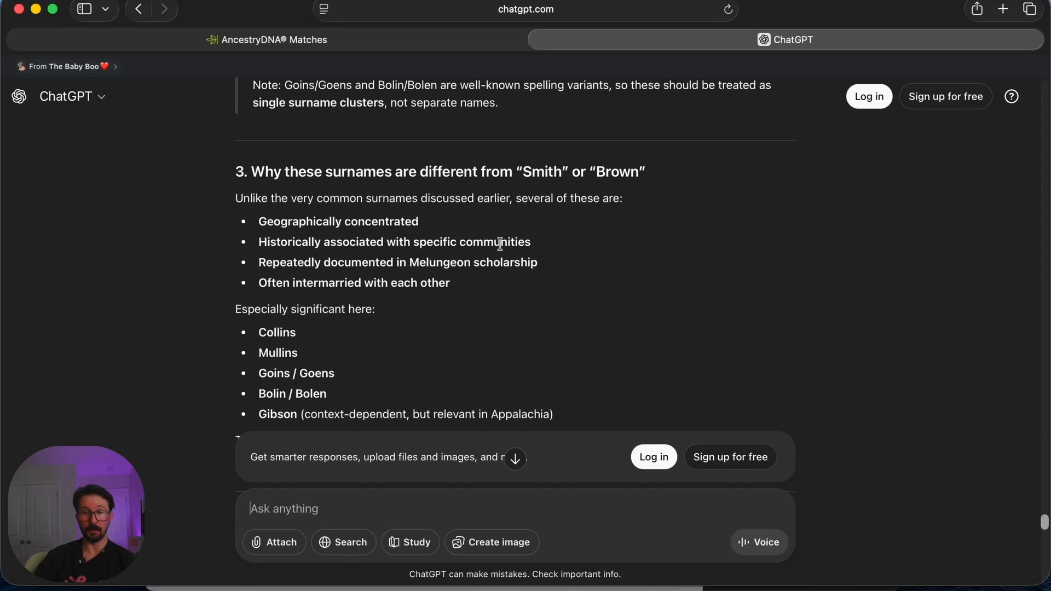
pyautogui.scroll(-1, 334, 279)
pyautogui.scroll(-1, 334, 278)
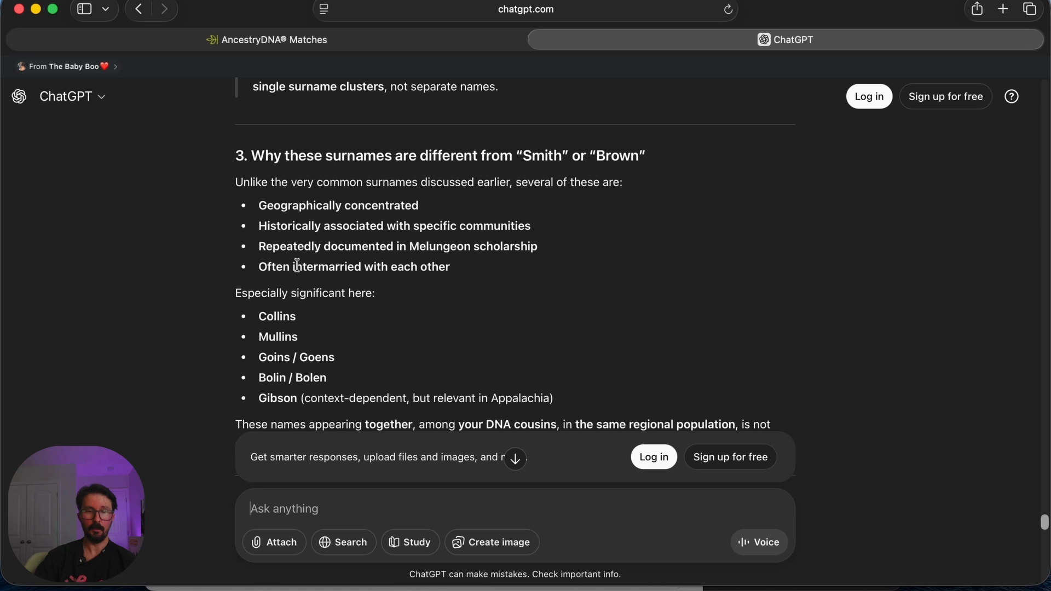
pyautogui.scroll(-4, 376, 285)
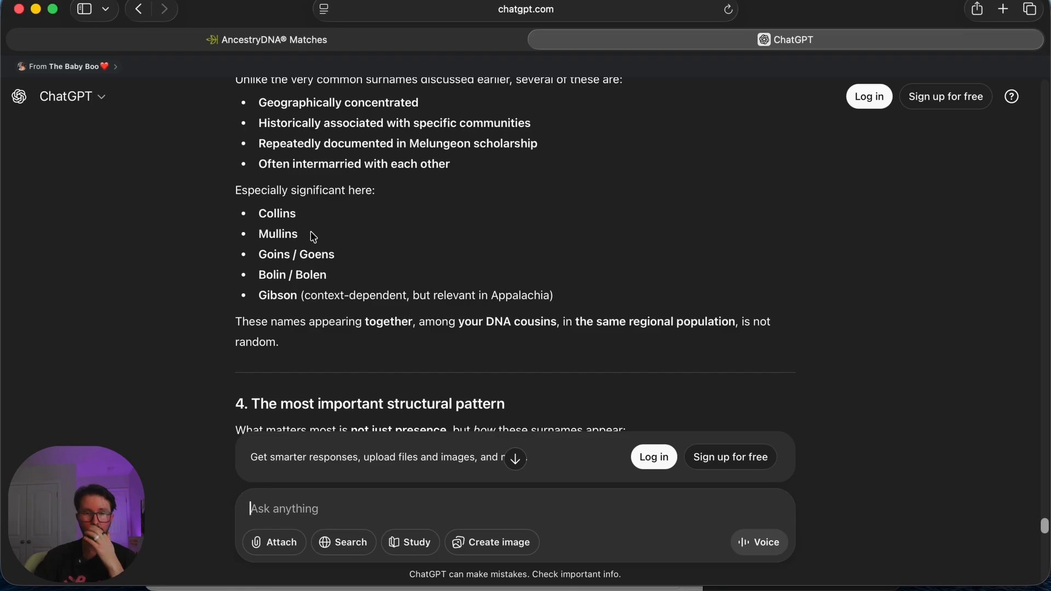
# Recheck the surname lists for 23andMe and AncestryDNA cousins, then reread which surnames are especially significant.
pyautogui.scroll(1, 311, 230)
pyautogui.scroll(10, 311, 229)
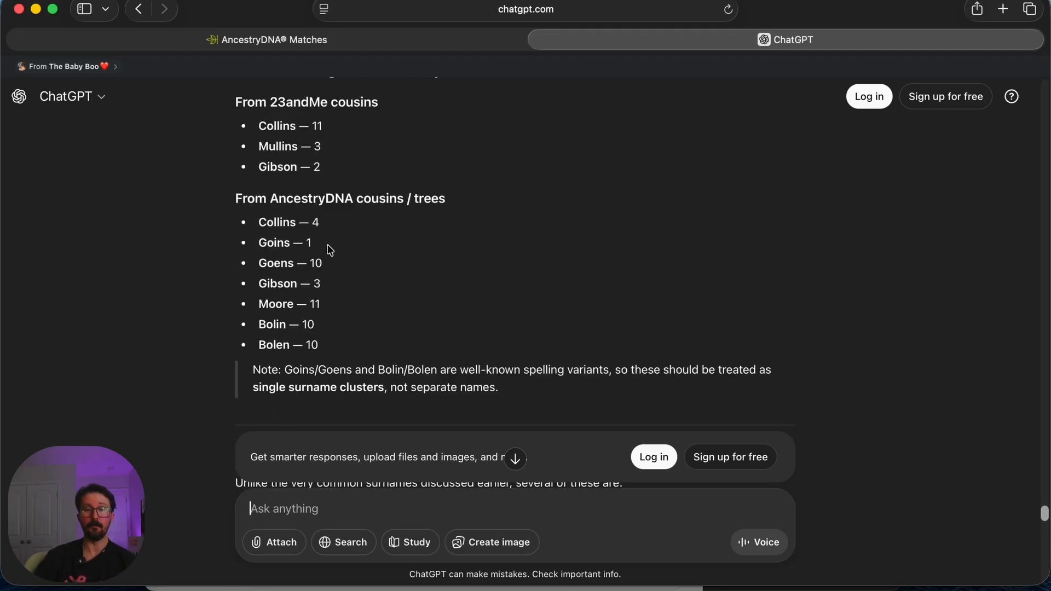
pyautogui.scroll(-6, 336, 235)
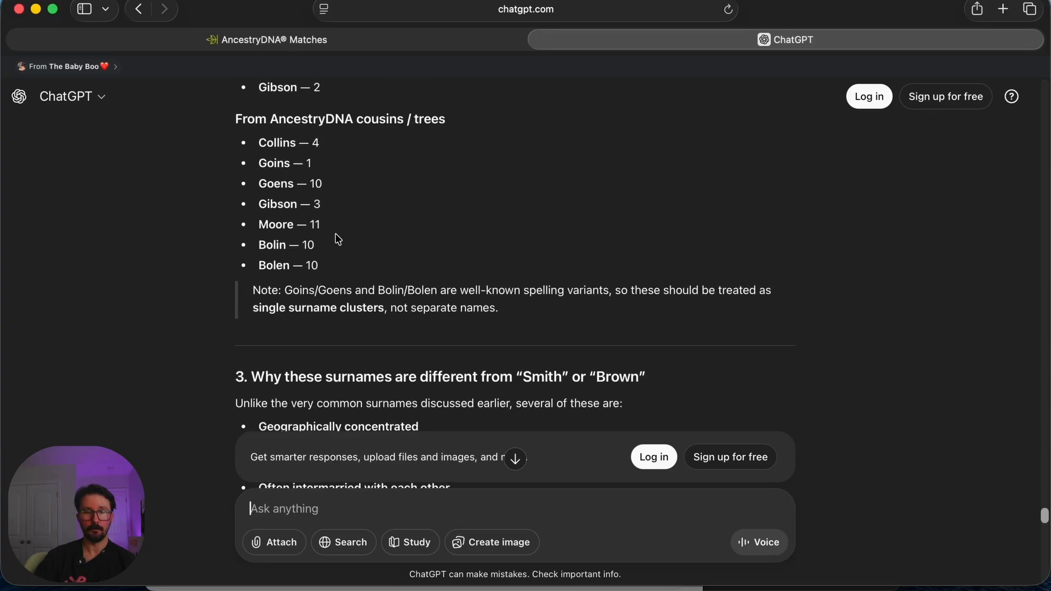
pyautogui.scroll(-3, 335, 234)
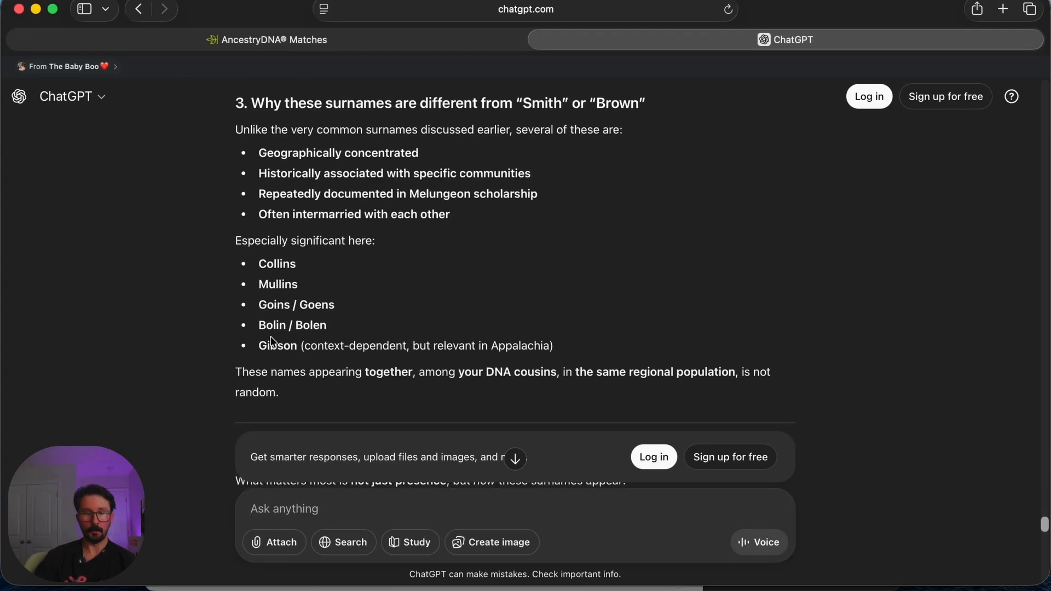
pyautogui.scroll(-2, 314, 342)
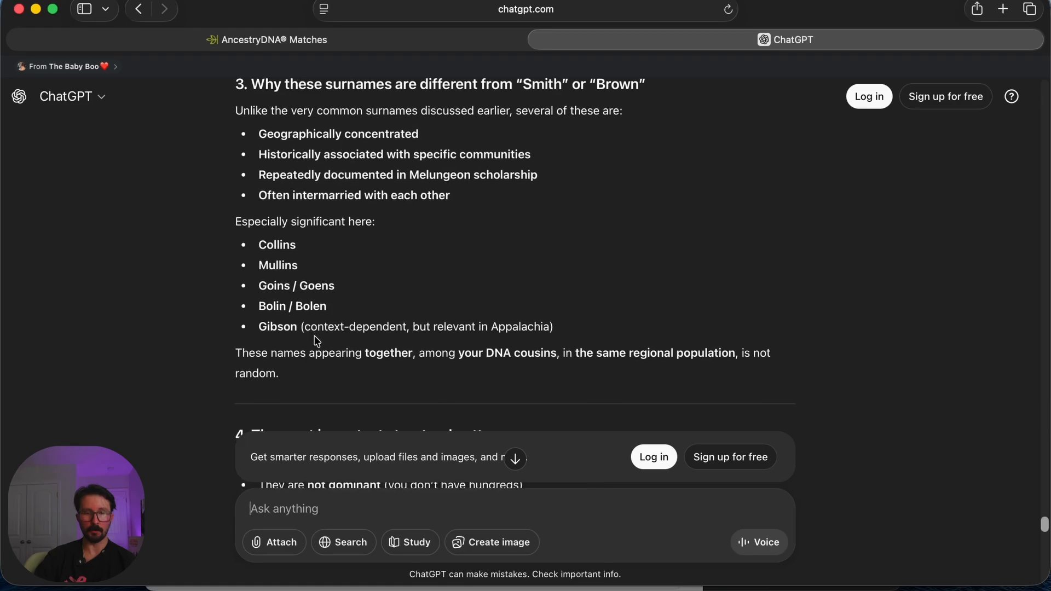
pyautogui.scroll(-4, 315, 340)
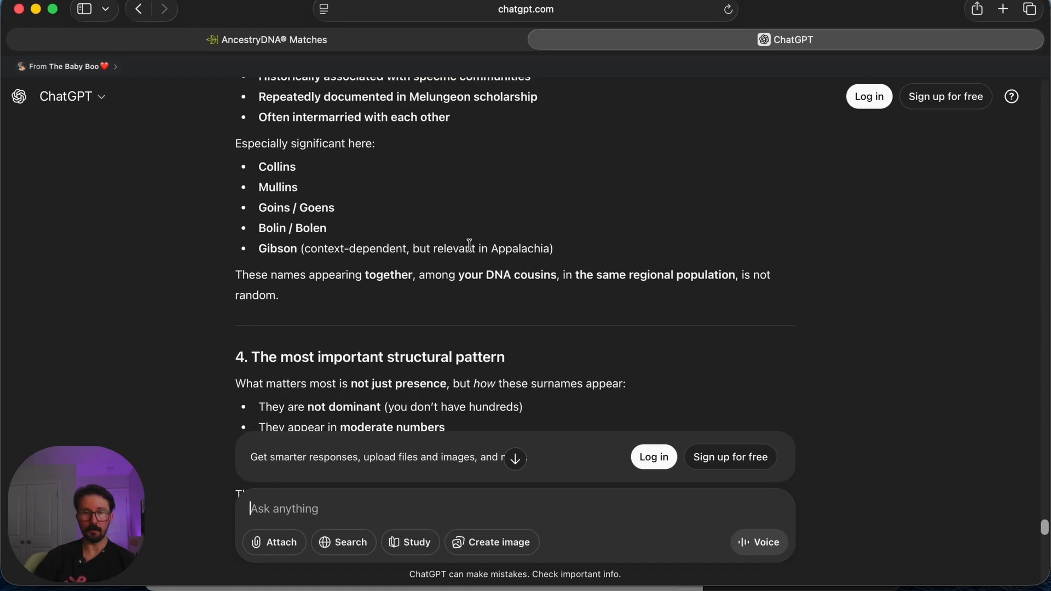
pyautogui.scroll(-1, 300, 284)
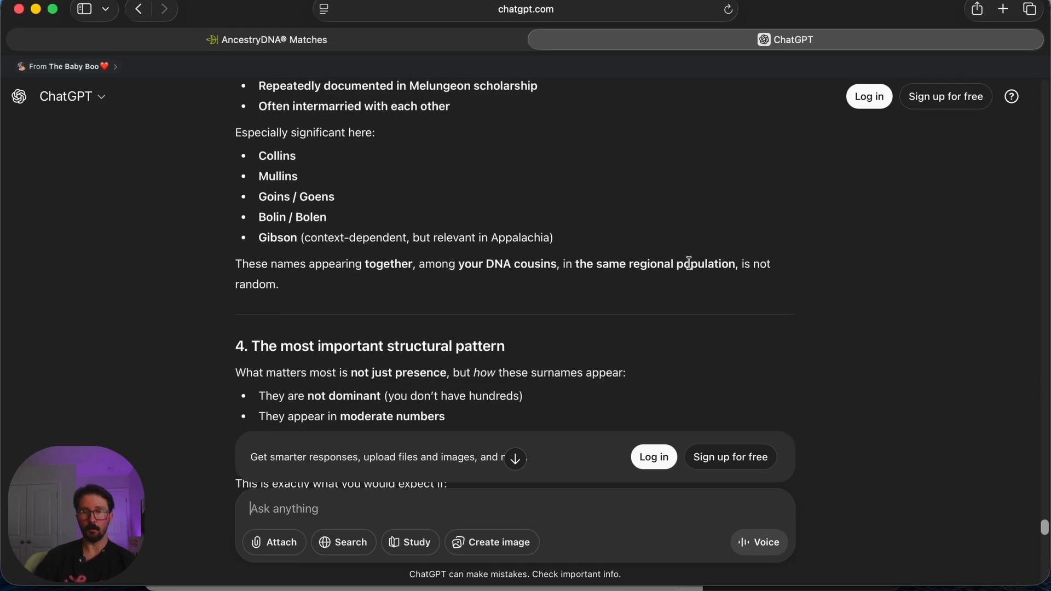
# Read the sections on the most important structural pattern, platform concordance, and integration with surnames, geography and ethnicity diffusion.
pyautogui.scroll(-5, 350, 290)
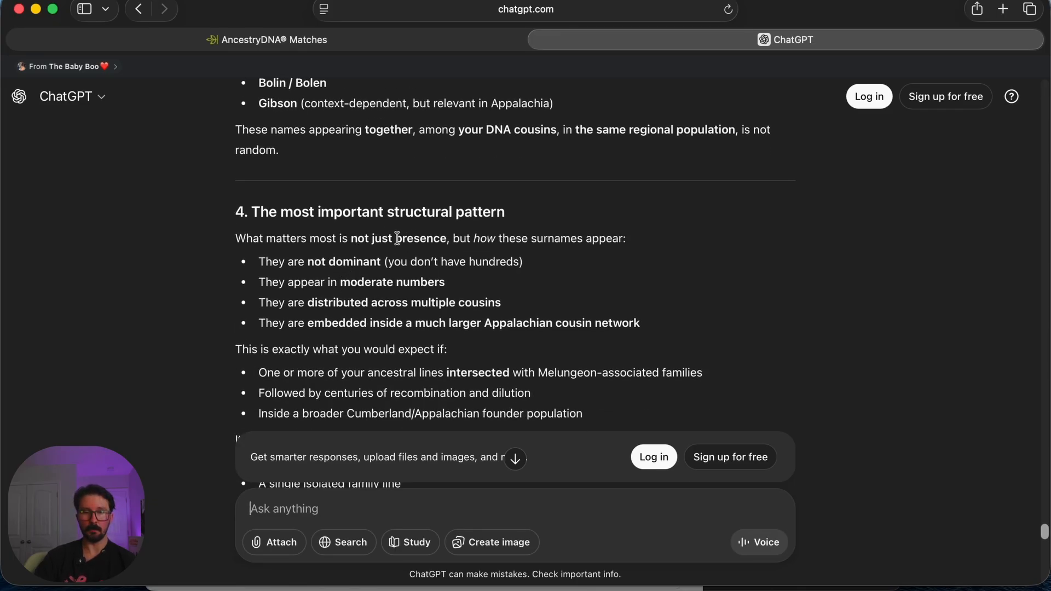
pyautogui.scroll(-3, 403, 259)
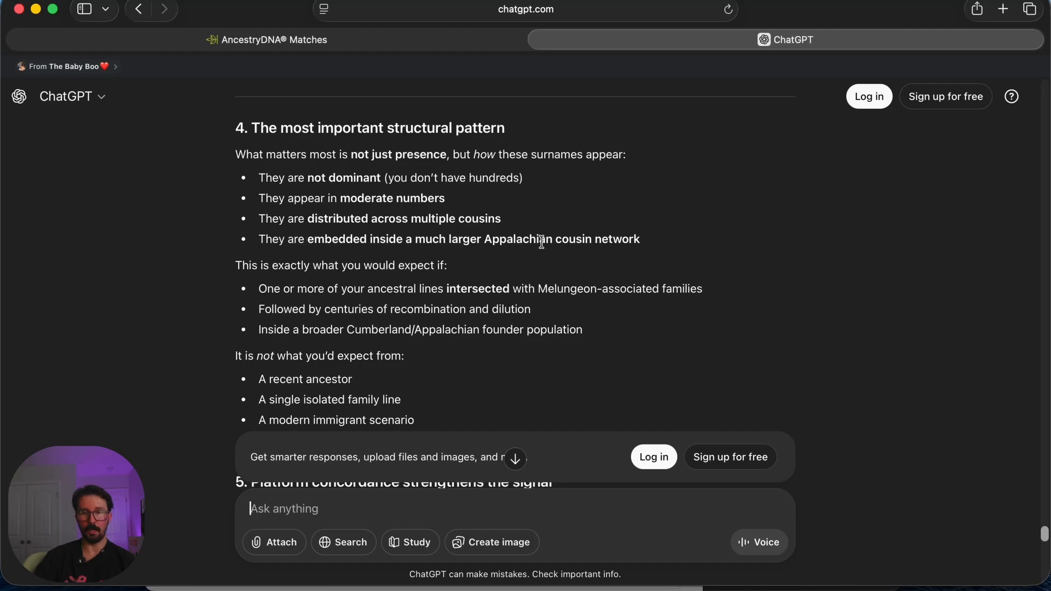
pyautogui.scroll(-3, 430, 290)
pyautogui.scroll(-5, 431, 294)
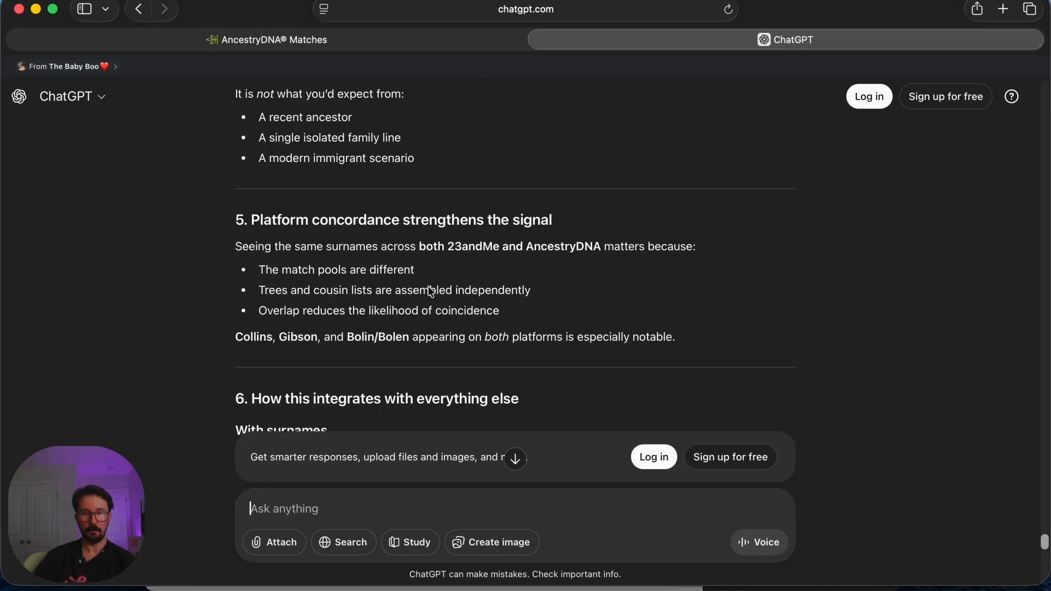
pyautogui.scroll(-5, 407, 248)
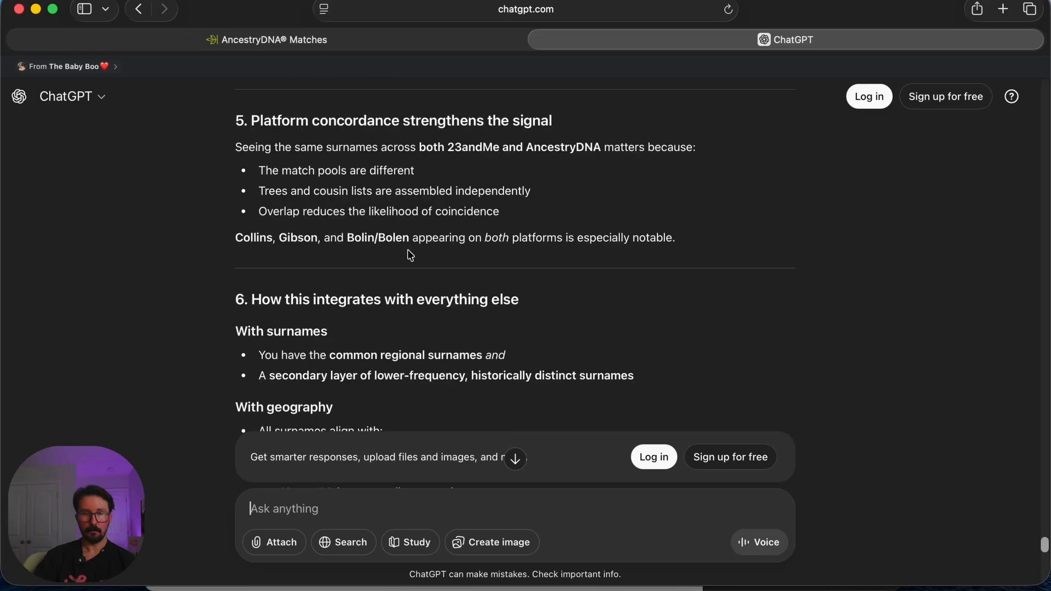
pyautogui.scroll(-6, 370, 281)
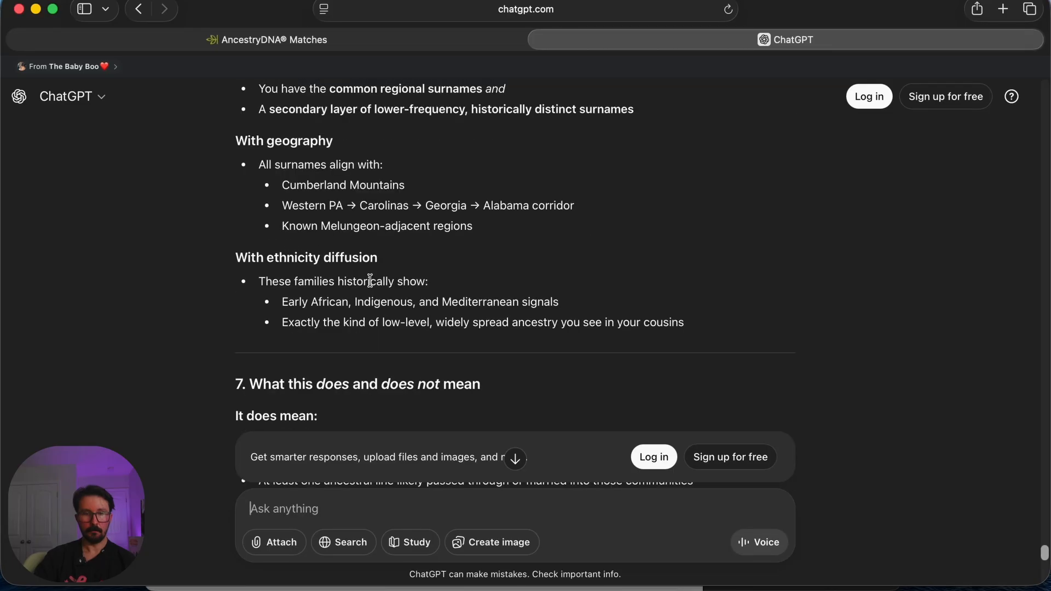
pyautogui.scroll(-8, 370, 280)
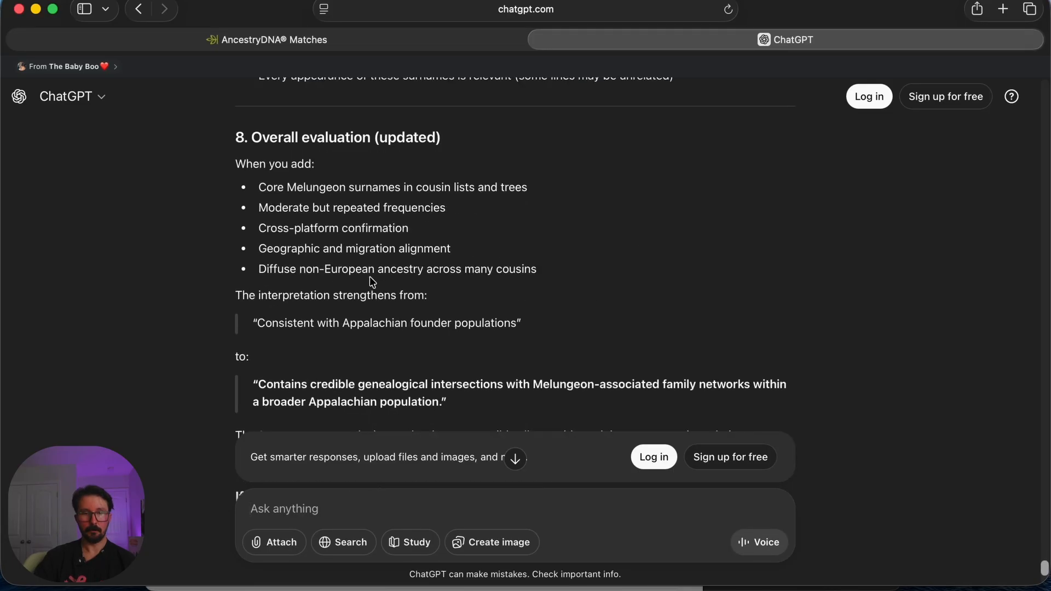
# Go back to section 7 and read what the surname evidence does and does not automatically mean.
pyautogui.scroll(9, 368, 277)
pyautogui.scroll(-3, 370, 279)
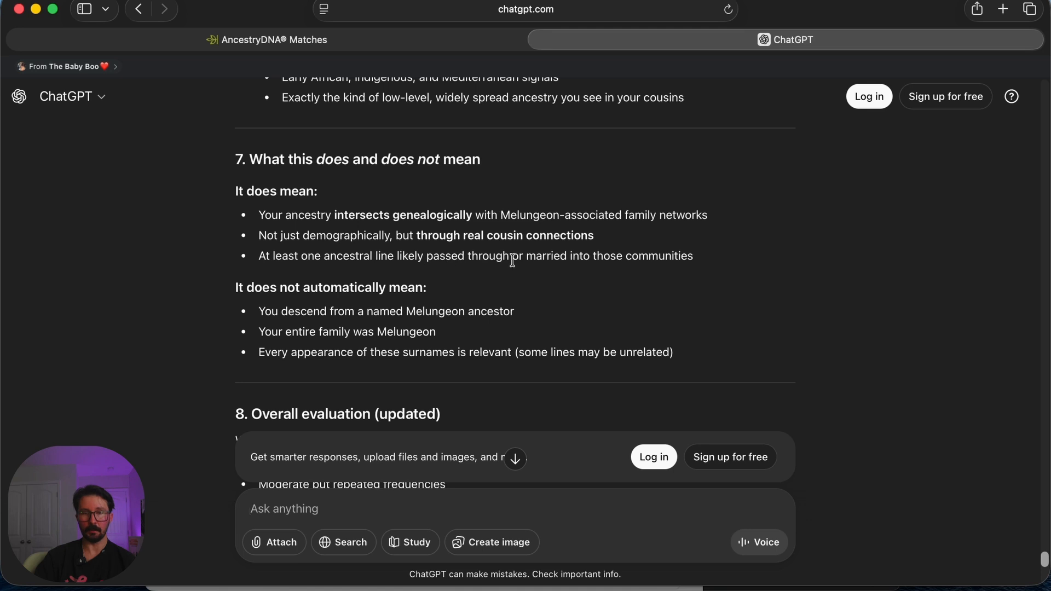
pyautogui.scroll(-2, 547, 263)
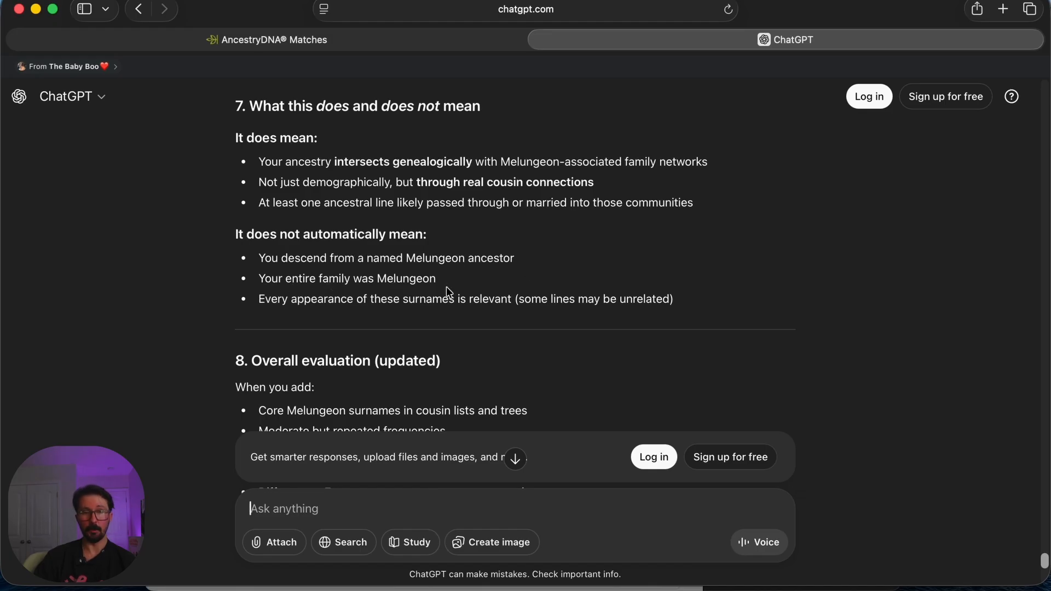
pyautogui.scroll(-1, 293, 317)
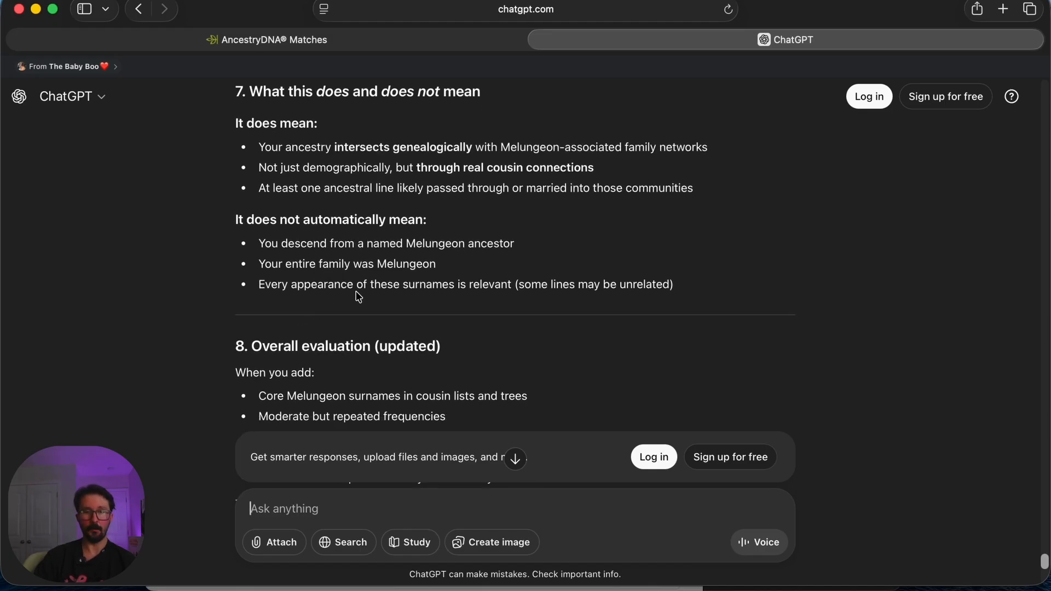
# Read the updated overall evaluation, its strengthened interpretation and the suggested next high-confidence step.
pyautogui.scroll(-3, 467, 307)
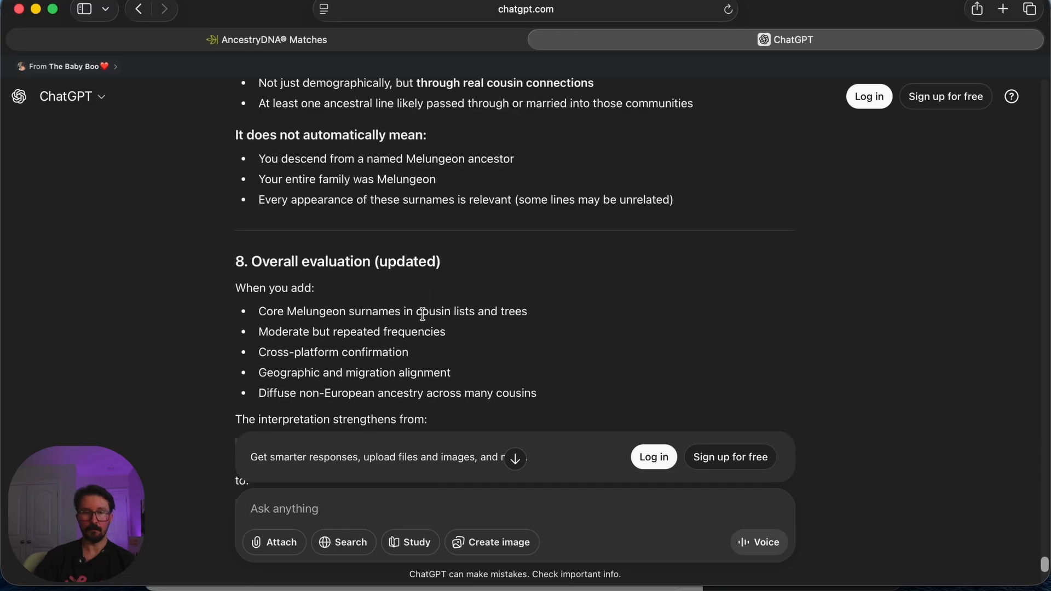
pyautogui.scroll(-2, 269, 290)
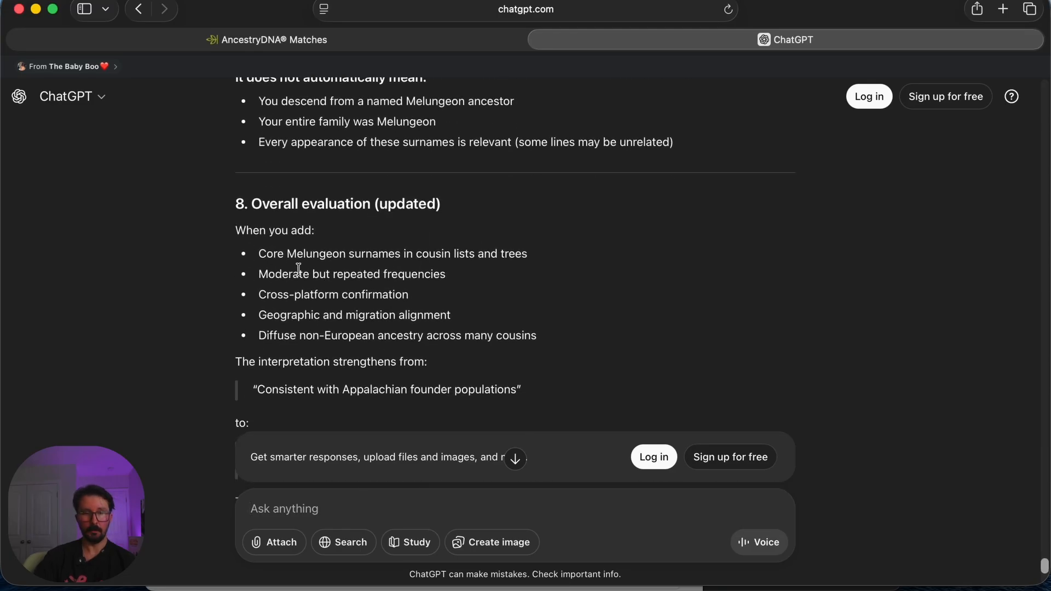
pyautogui.scroll(-3, 301, 282)
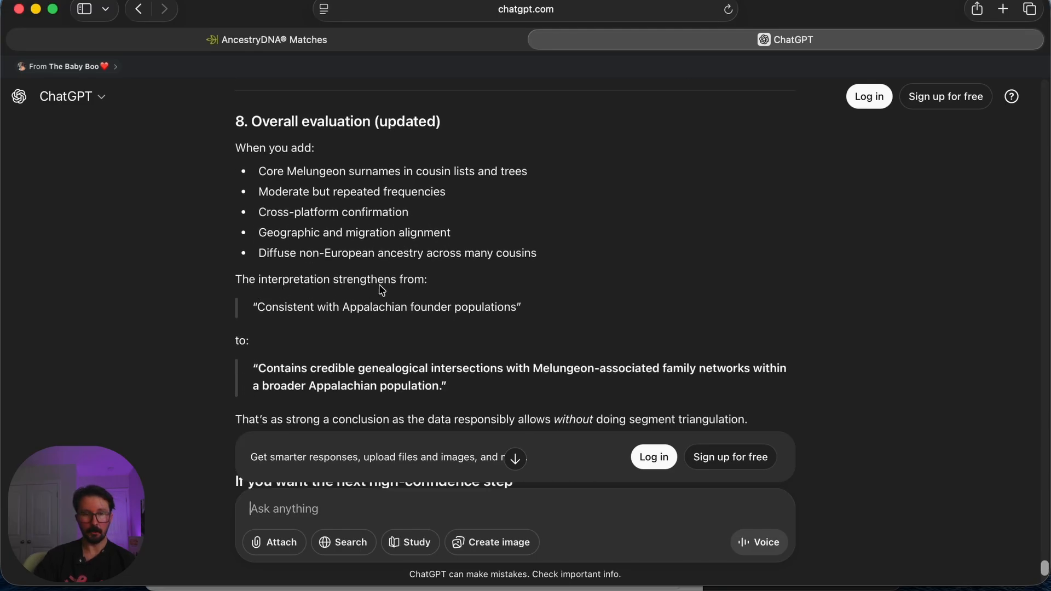
pyautogui.scroll(-1, 333, 295)
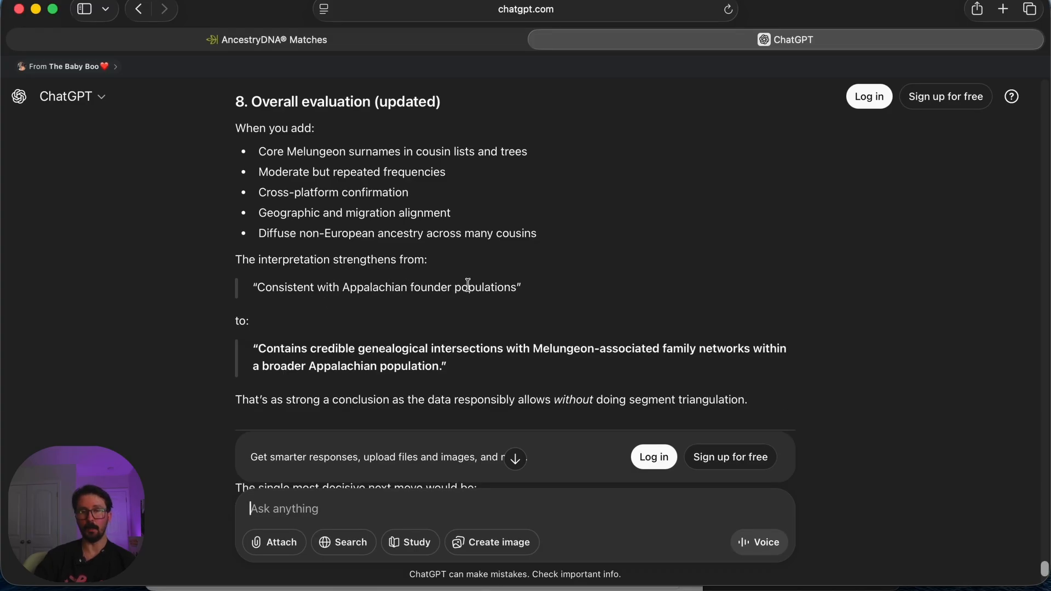
pyautogui.scroll(-3, 290, 312)
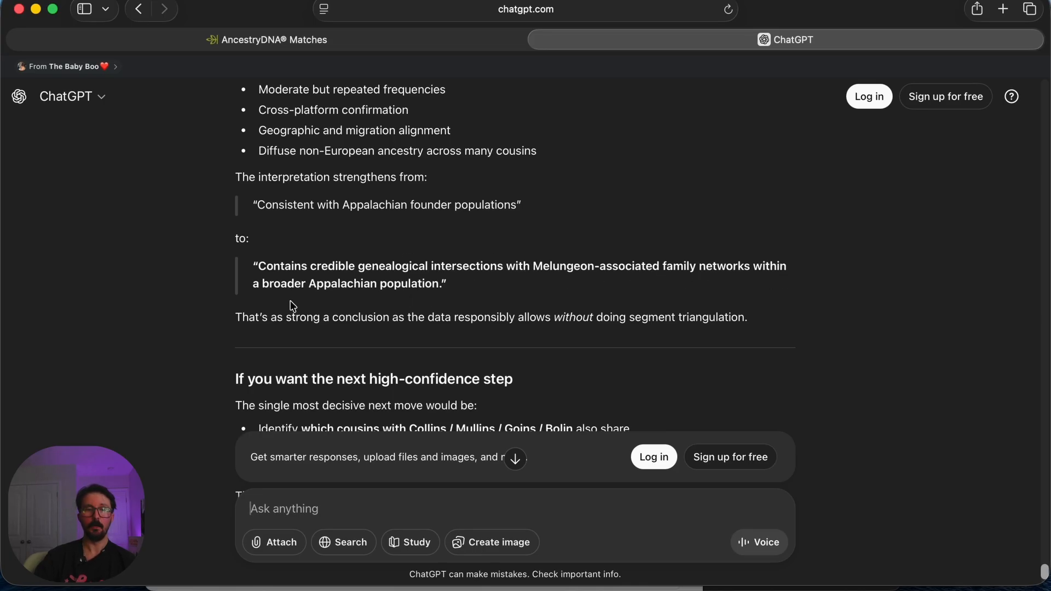
pyautogui.scroll(-6, 416, 298)
pyautogui.scroll(5, 411, 295)
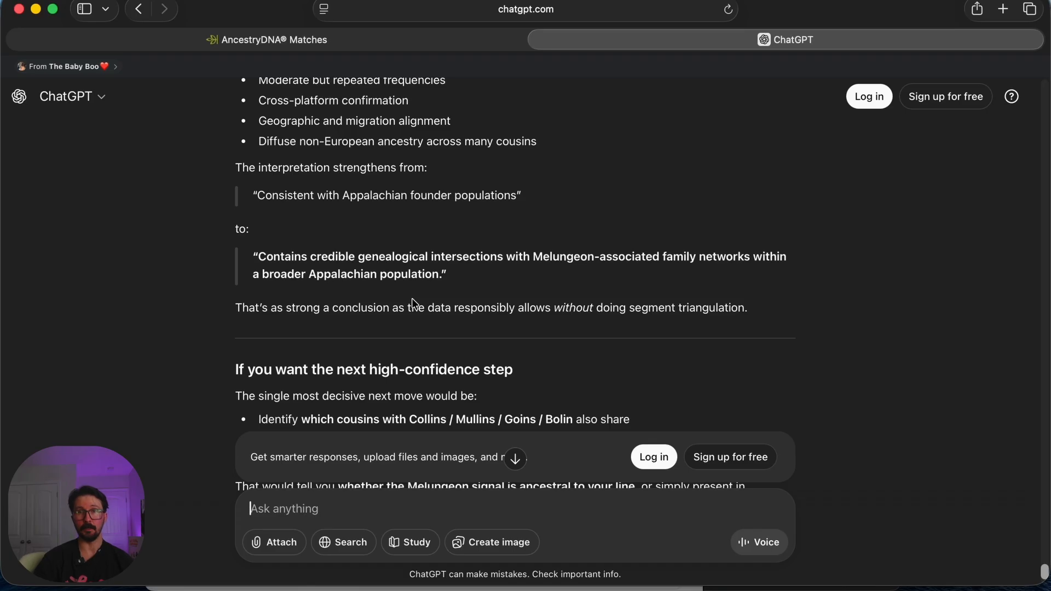
pyautogui.scroll(-2, 555, 299)
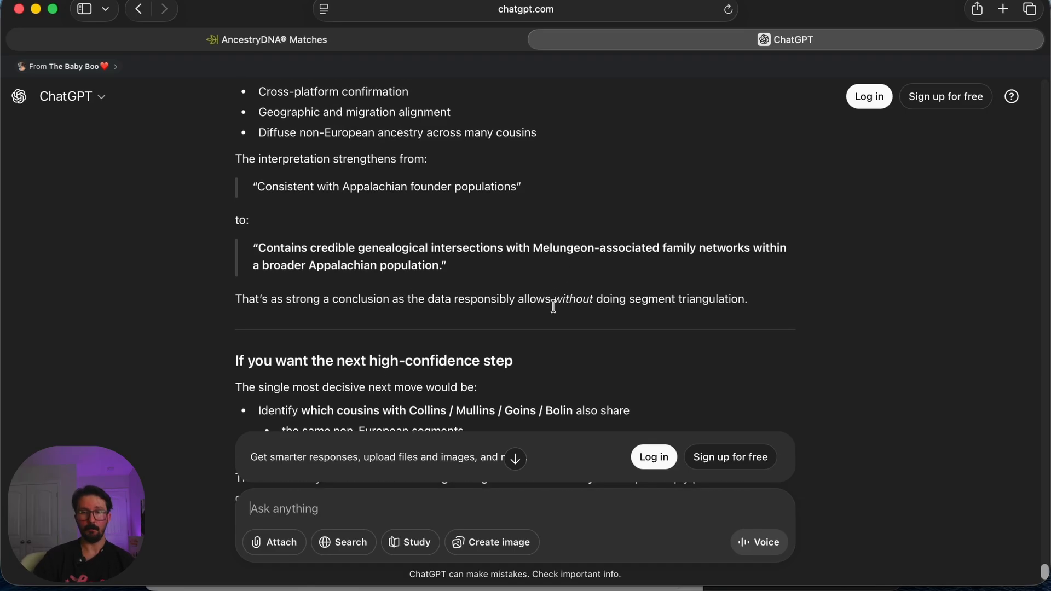
# Begin a follow-up question reading "What percent confidence do you have that I have some Melungeon ancestry based on".
pyautogui.scroll(-3, 584, 324)
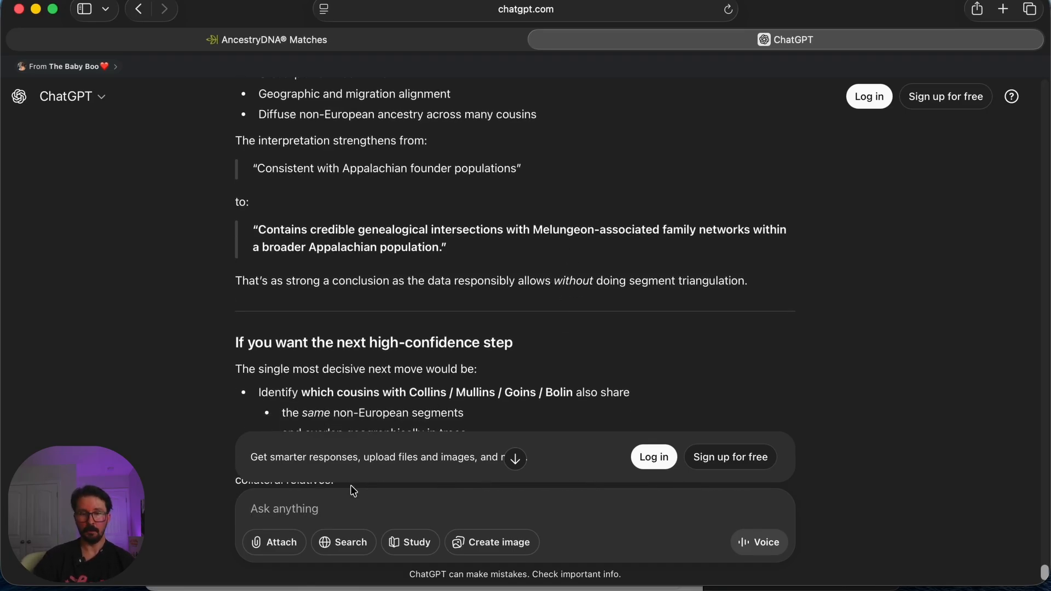
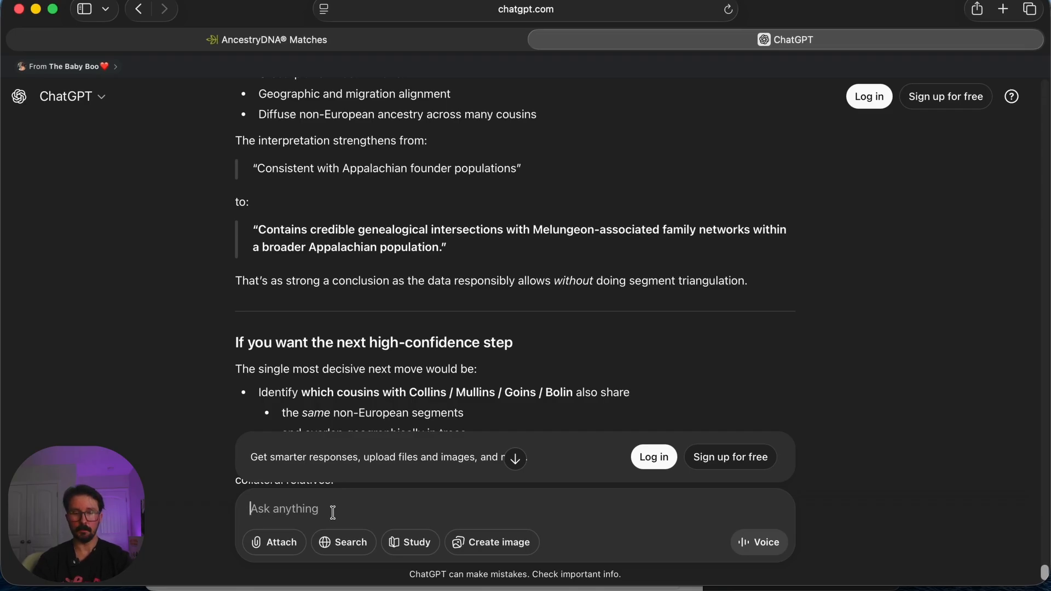
pyautogui.write('What percent')
pyautogui.write(' conife')
pyautogui.press('BackSpace')
pyautogui.press('BackSpace')
pyautogui.press('BackSpace')
pyautogui.write('ficed')
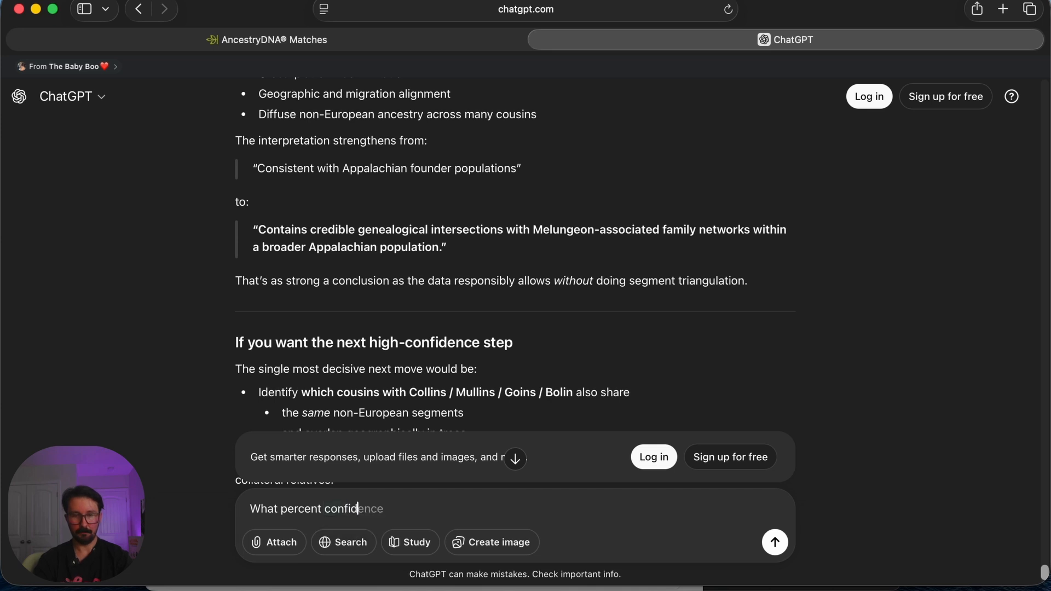
pyautogui.write('ence do yo')
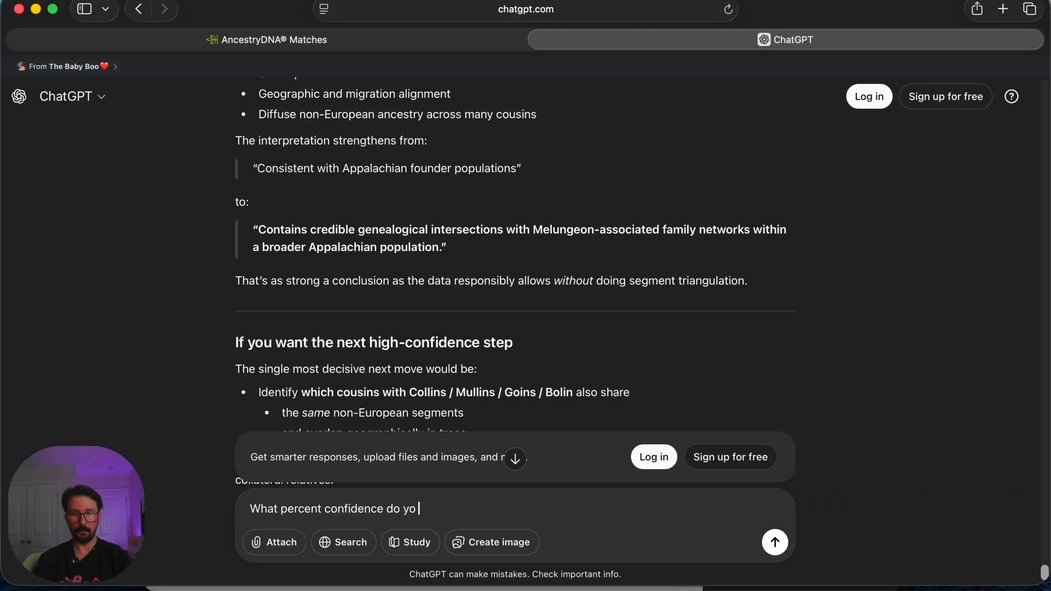
pyautogui.write('u have that I have Meltu')
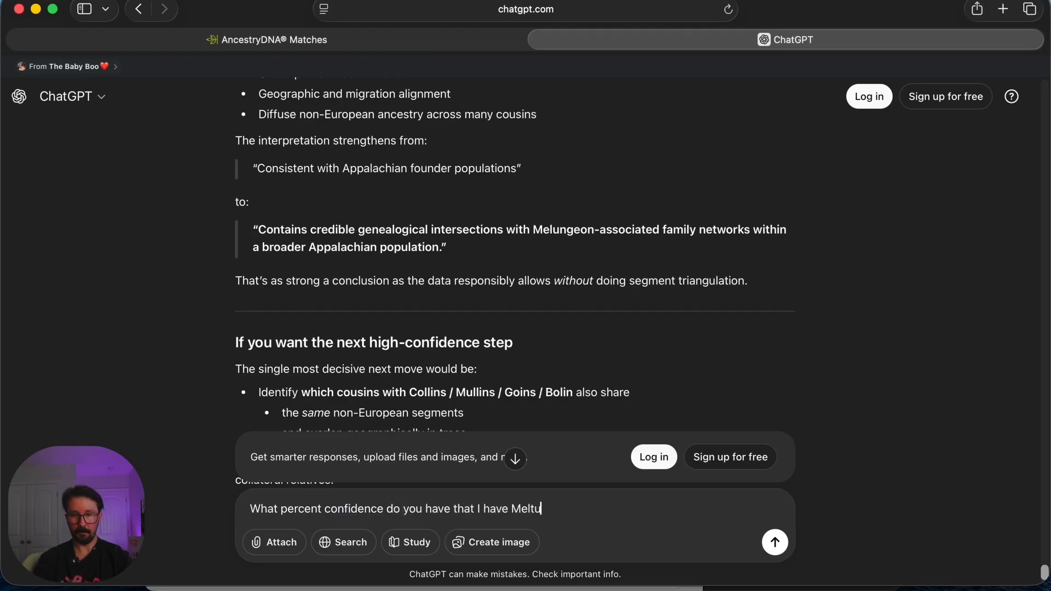
pyautogui.press('BackSpace')
pyautogui.press('BackSpace')
pyautogui.write('unge')
pyautogui.press('BackSpace')
pyautogui.press('BackSpace')
pyautogui.press('BackSpace')
pyautogui.press('BackSpace')
pyautogui.press('BackSpace')
pyautogui.press('BackSpace')
pyautogui.press('BackSpace')
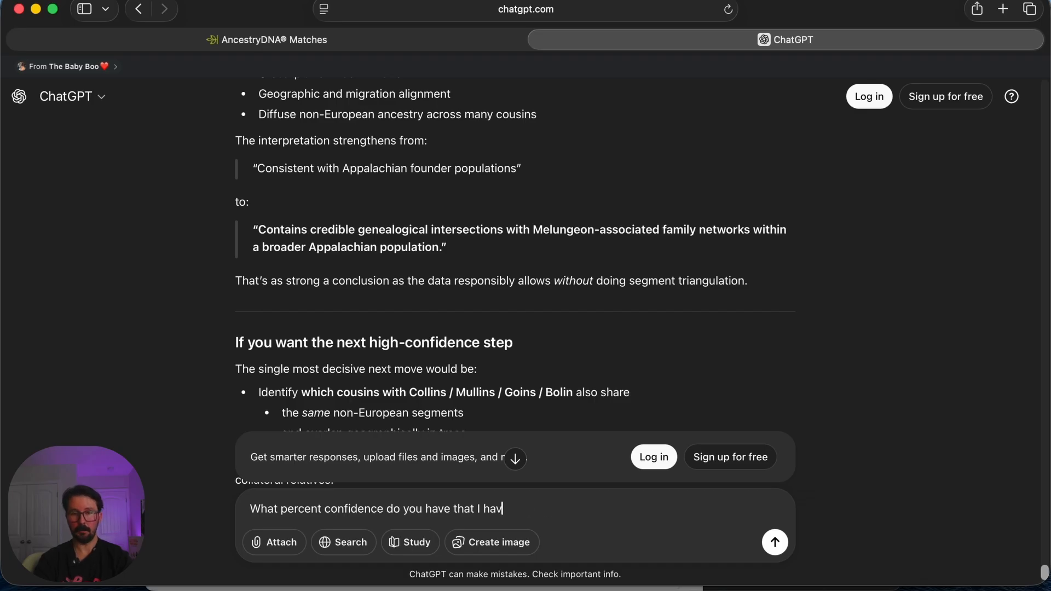
pyautogui.write('som e')
pyautogui.write(' M')
pyautogui.press('BackSpace')
pyautogui.press('BackSpace')
pyautogui.press('BackSpace')
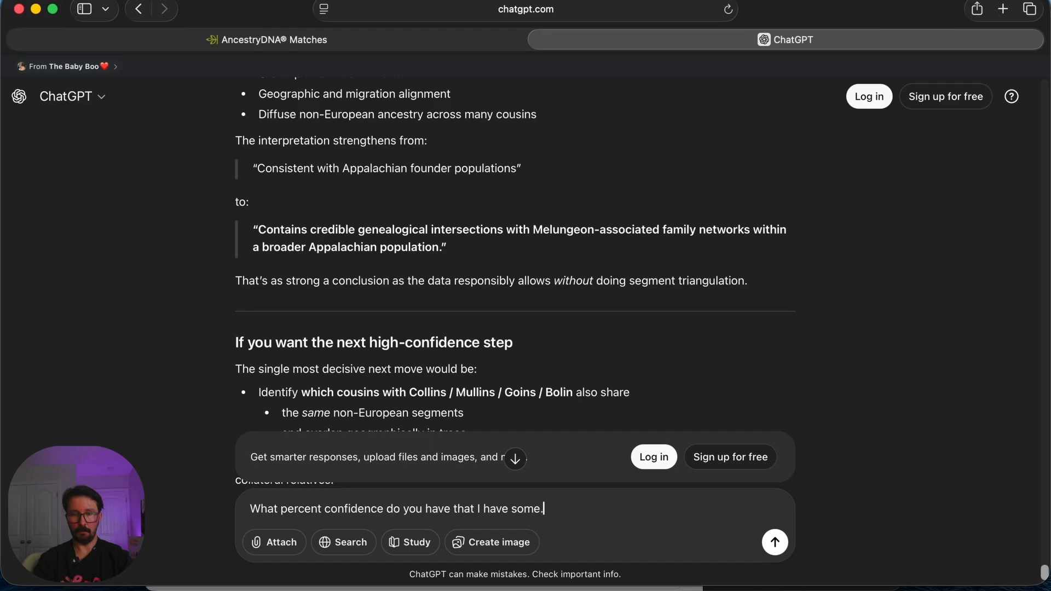
pyautogui.write('Melungeon ancestry based on ')
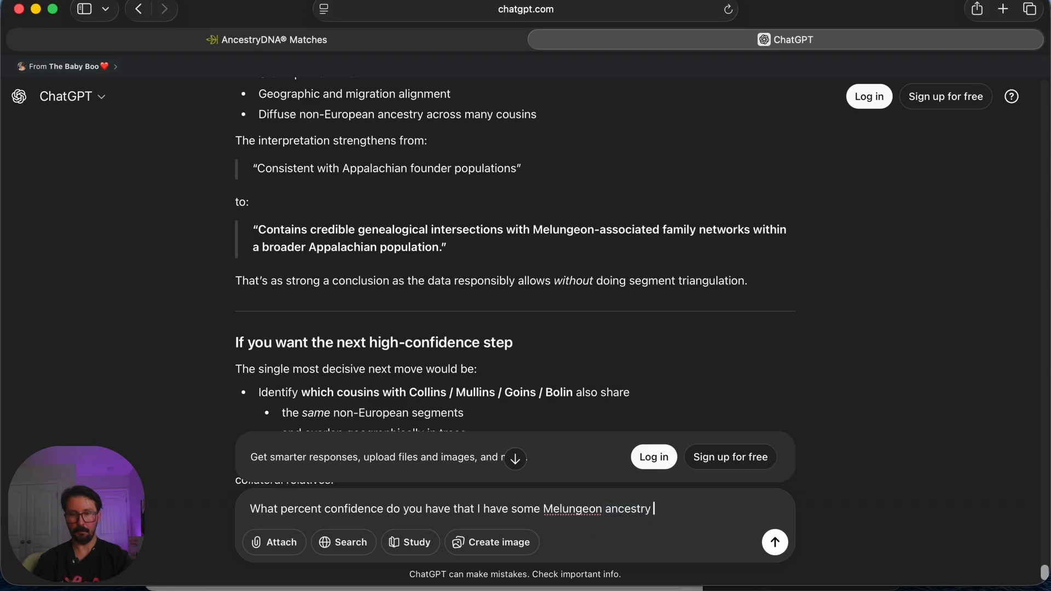
# Complete the question about Melungeon ancestry with the words "just this data alone?".
pyautogui.write('just his')
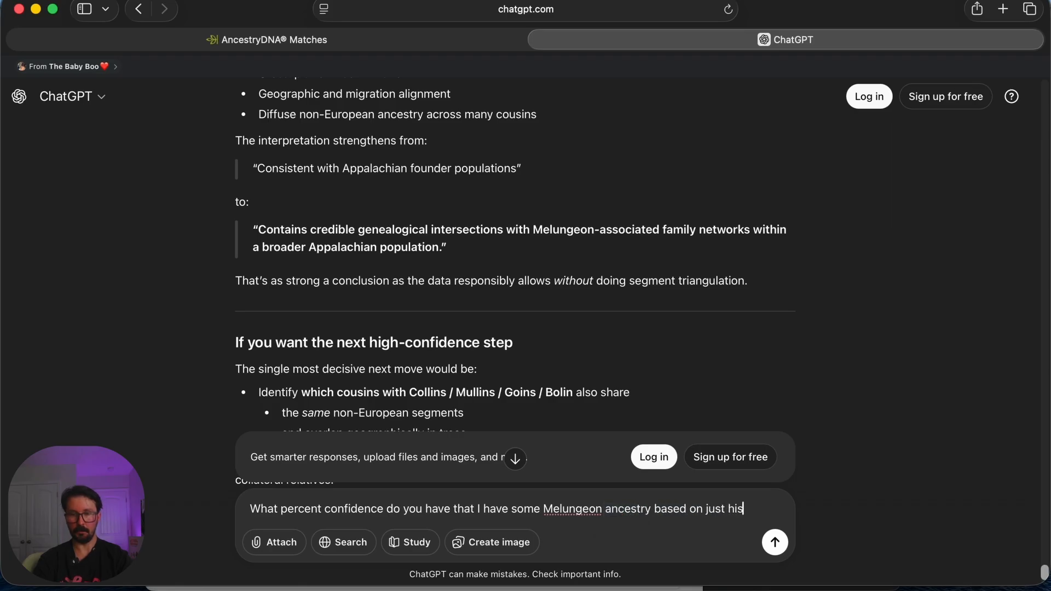
pyautogui.press('BackSpace')
pyautogui.press('BackSpace')
pyautogui.press('BackSpace')
pyautogui.press('BackSpace')
pyautogui.write('this')
pyautogui.write(' date ')
pyautogui.write(' a')
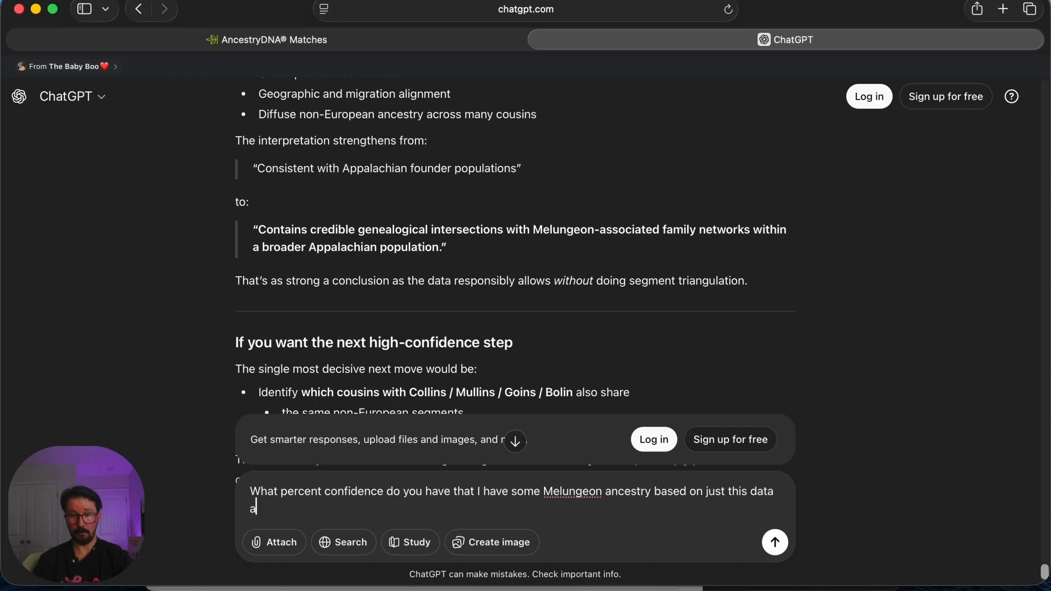
pyautogui.write('lone? ')
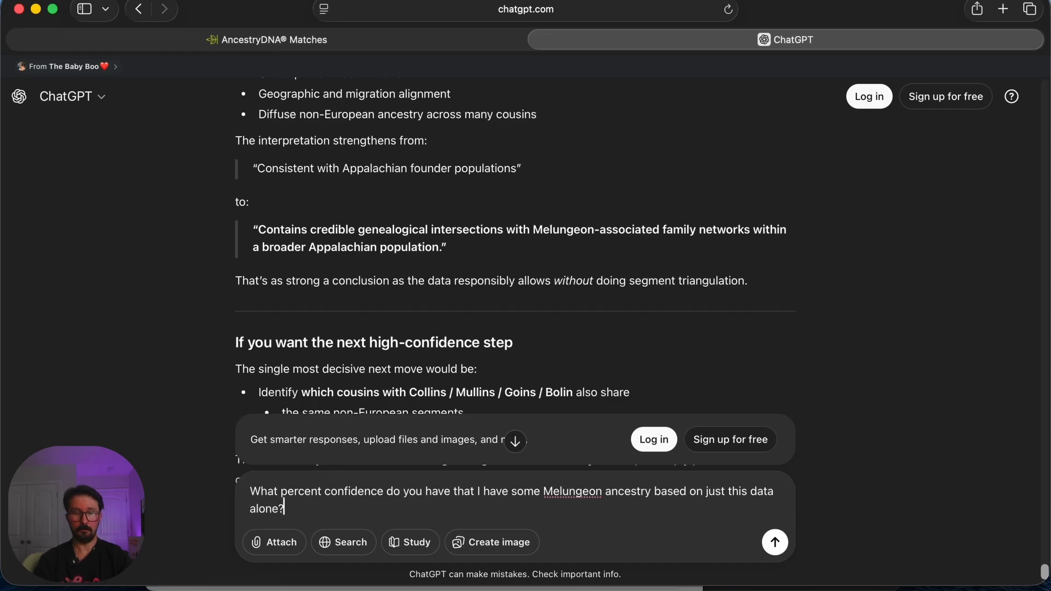
# Add "Are we saying 60-80% or is it higher?" to the prompt and submit it.
pyautogui.write('Are we saying')
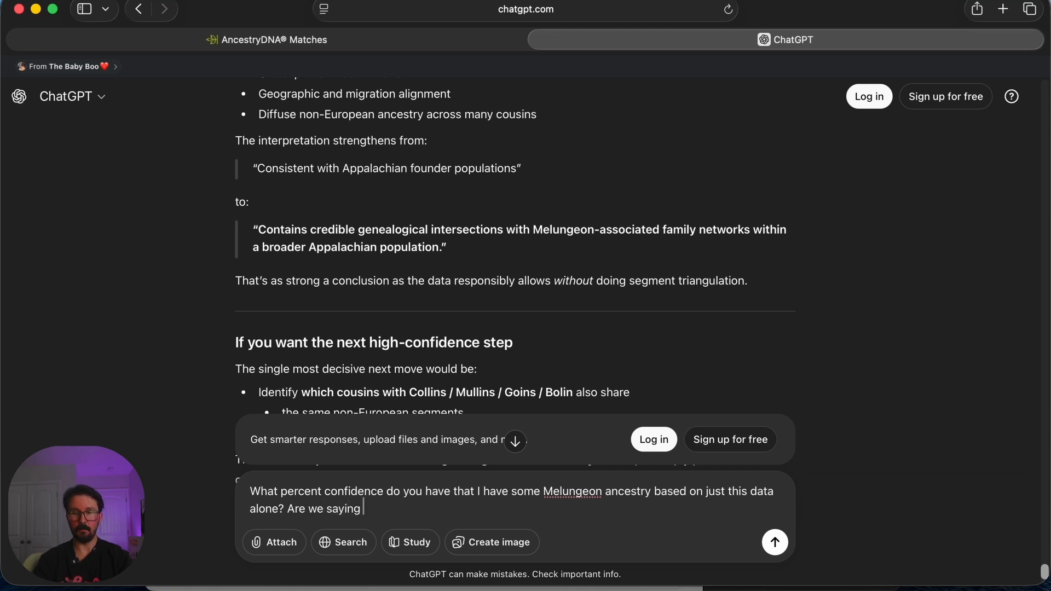
pyautogui.write('60')
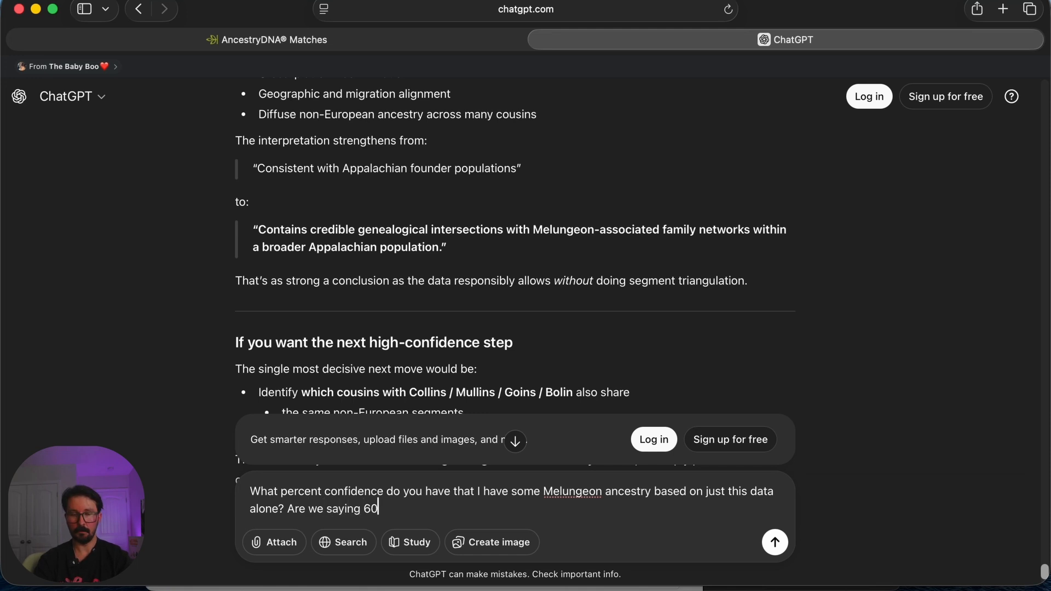
pyautogui.write('-80% or is ti')
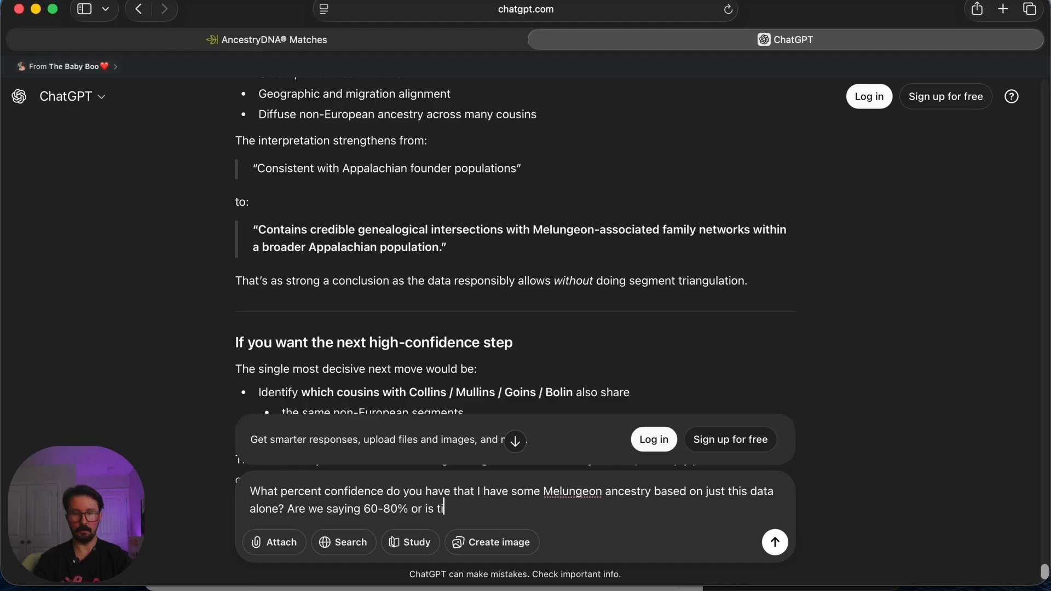
pyautogui.write('it hi')
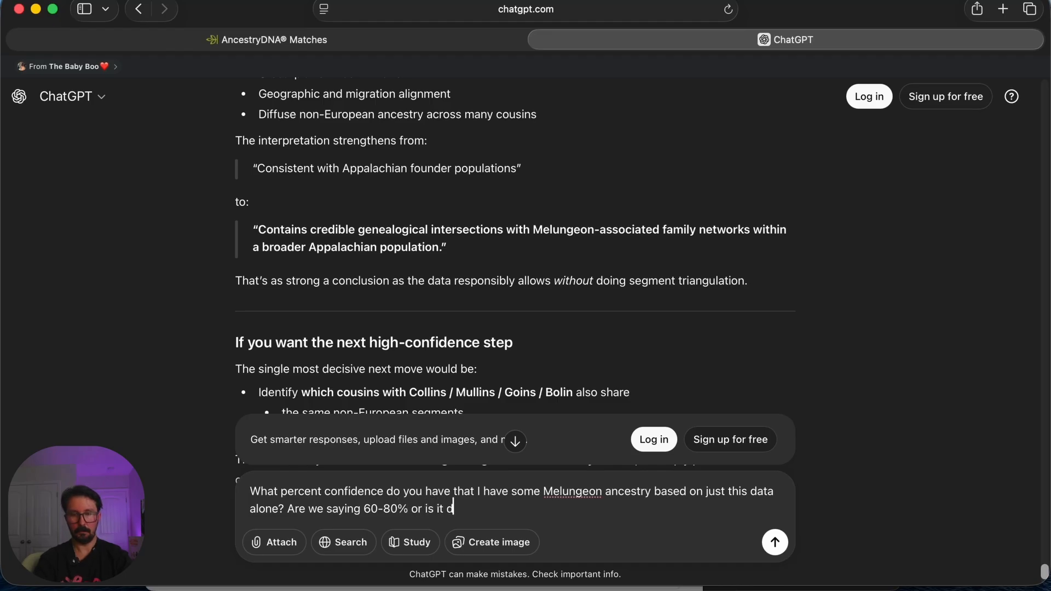
pyautogui.write('gher?')
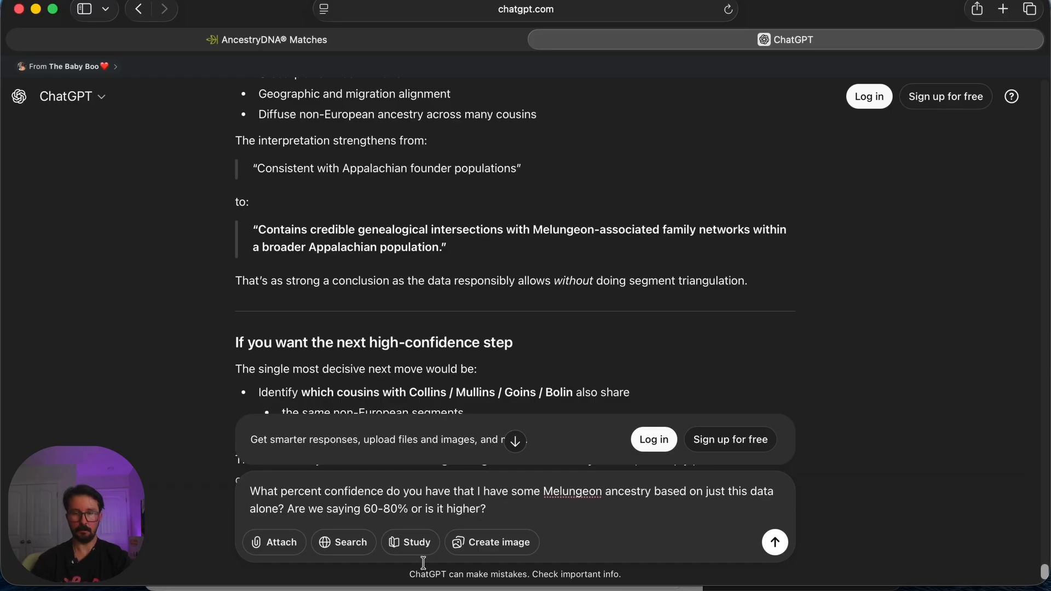
pyautogui.click(775, 542)
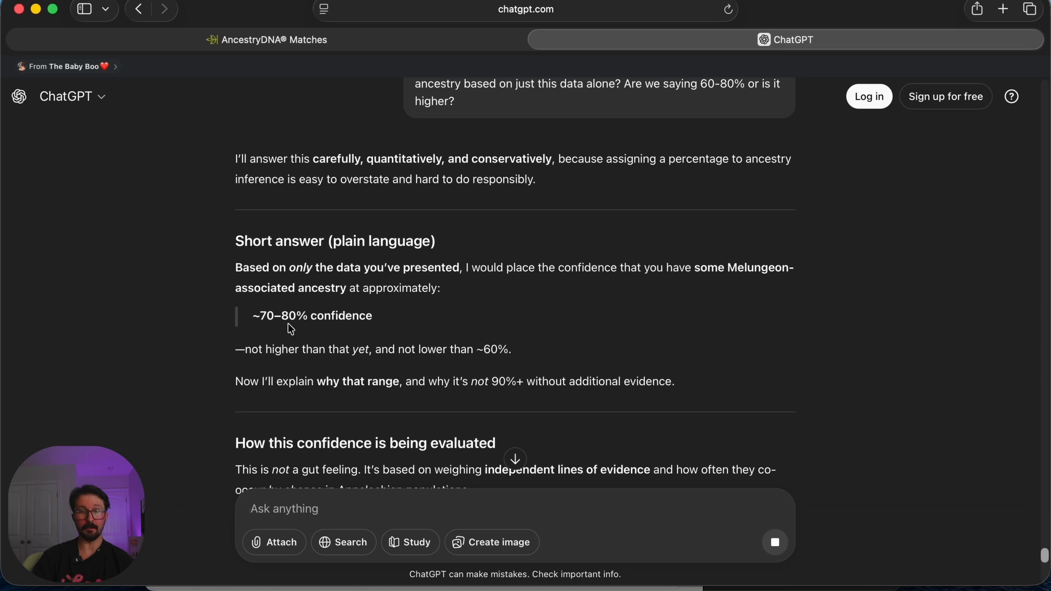
# Read the short answer on Melungeon ancestry confidence and the explanation of how that confidence is evaluated.
pyautogui.scroll(-1, 343, 370)
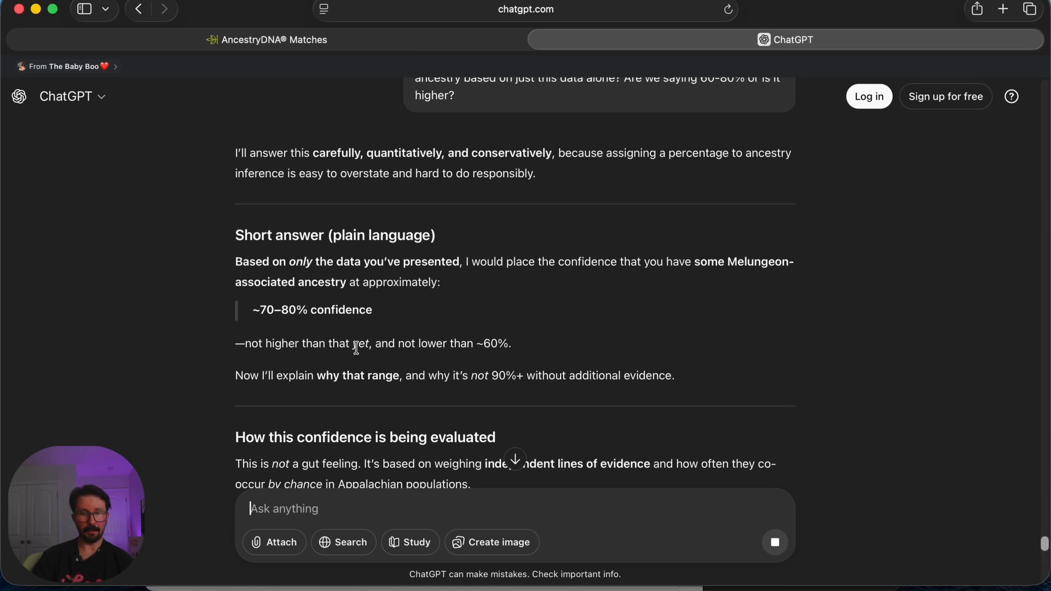
pyautogui.scroll(-3, 432, 367)
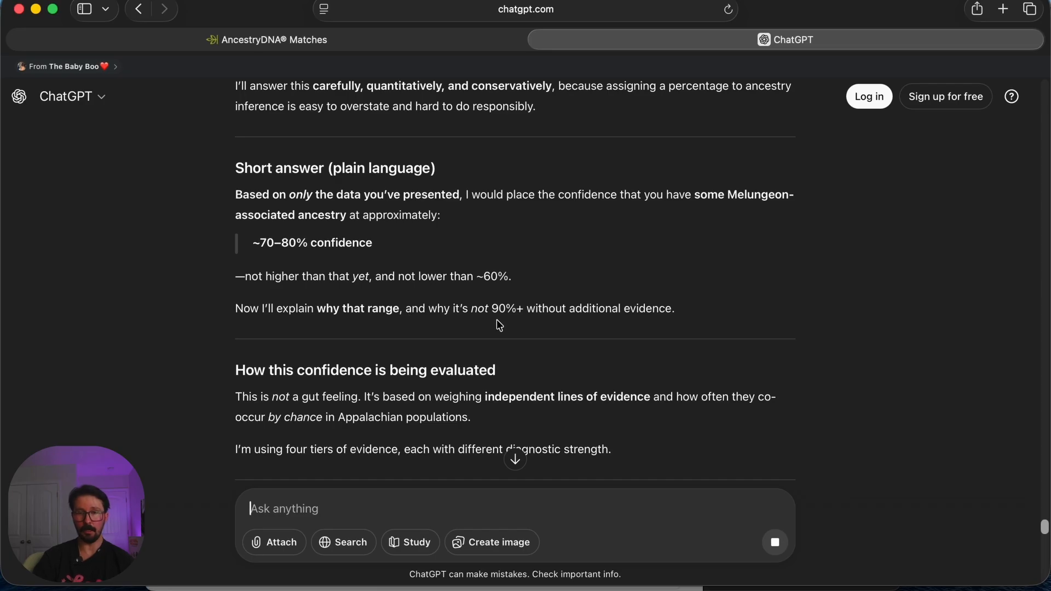
pyautogui.scroll(-5, 416, 323)
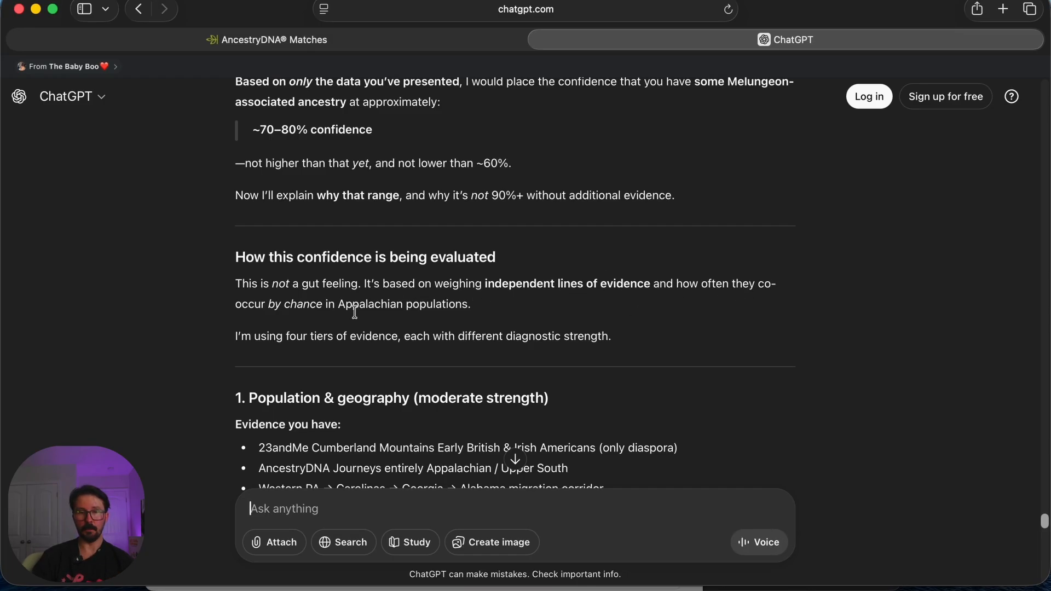
pyautogui.scroll(-1, 292, 320)
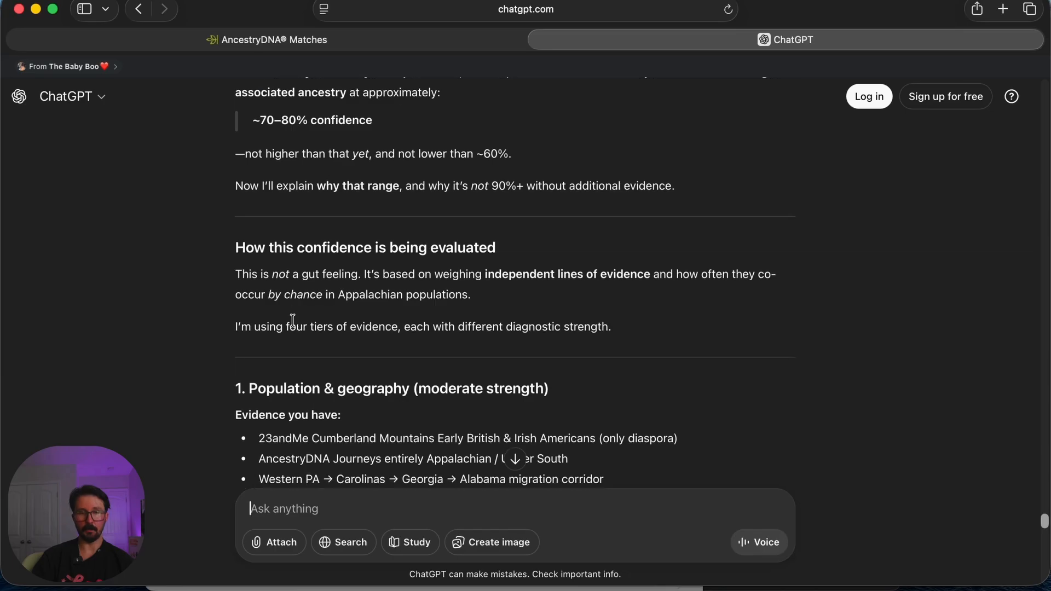
pyautogui.scroll(-3, 293, 319)
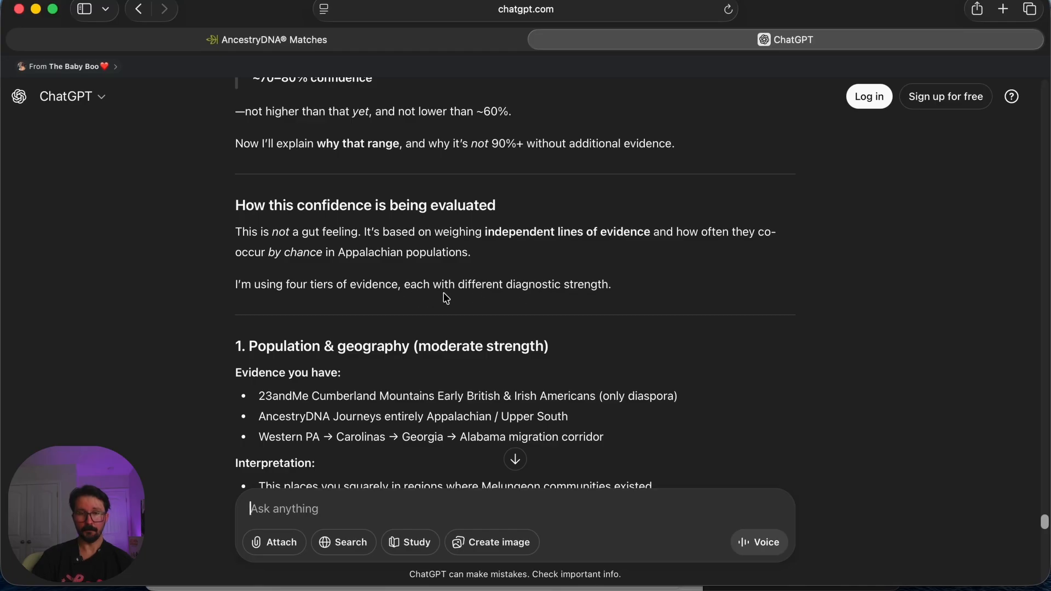
# Read the evidence, interpretation and weight given for population and geography and for diffuse African and Indigenous ancestry among cousins.
pyautogui.scroll(-5, 601, 296)
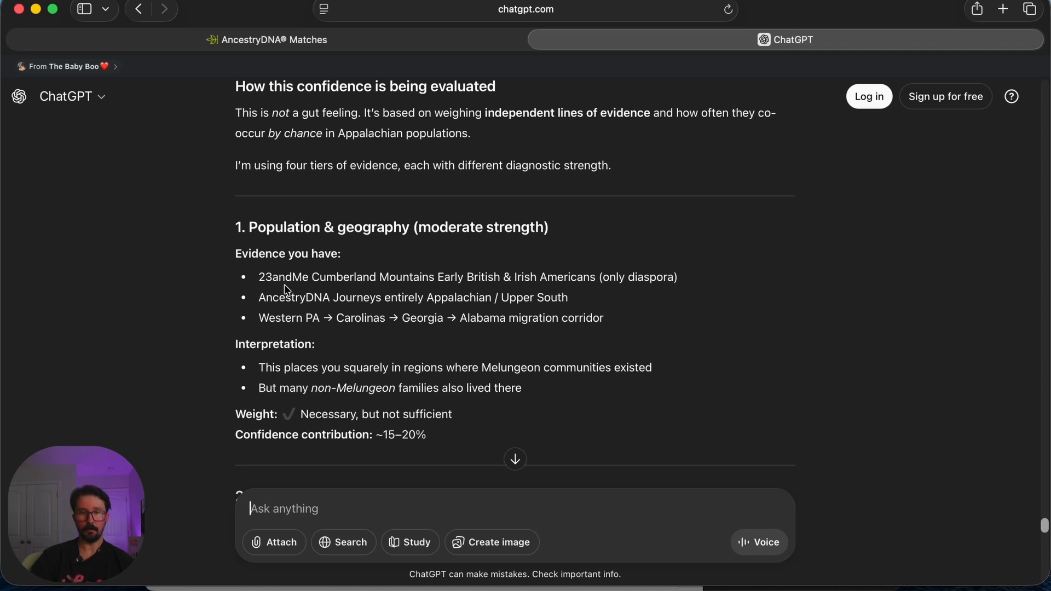
pyautogui.scroll(-2, 273, 285)
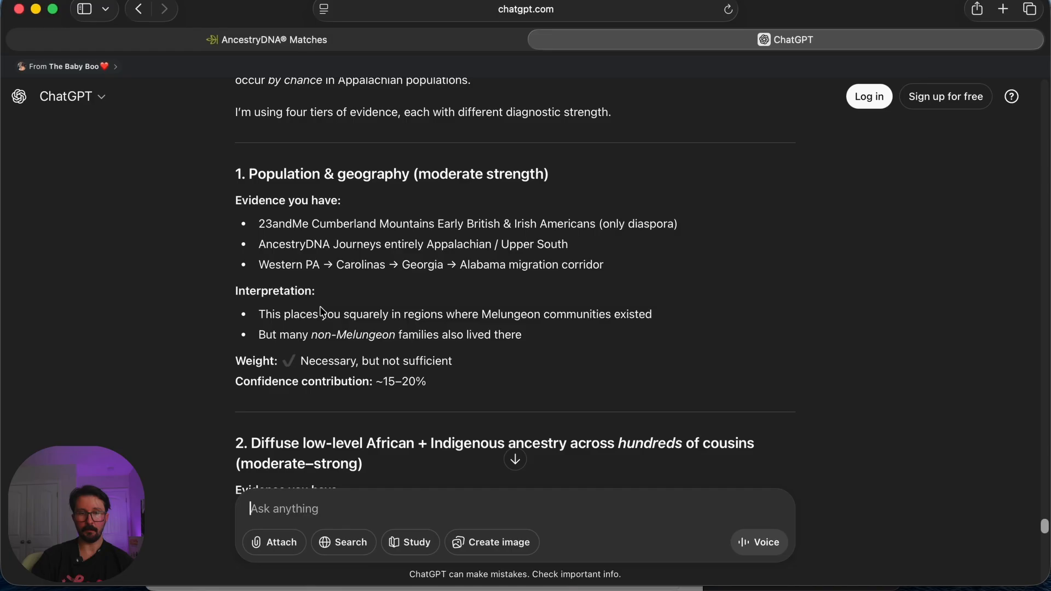
pyautogui.scroll(-2, 319, 306)
pyautogui.scroll(-3, 319, 306)
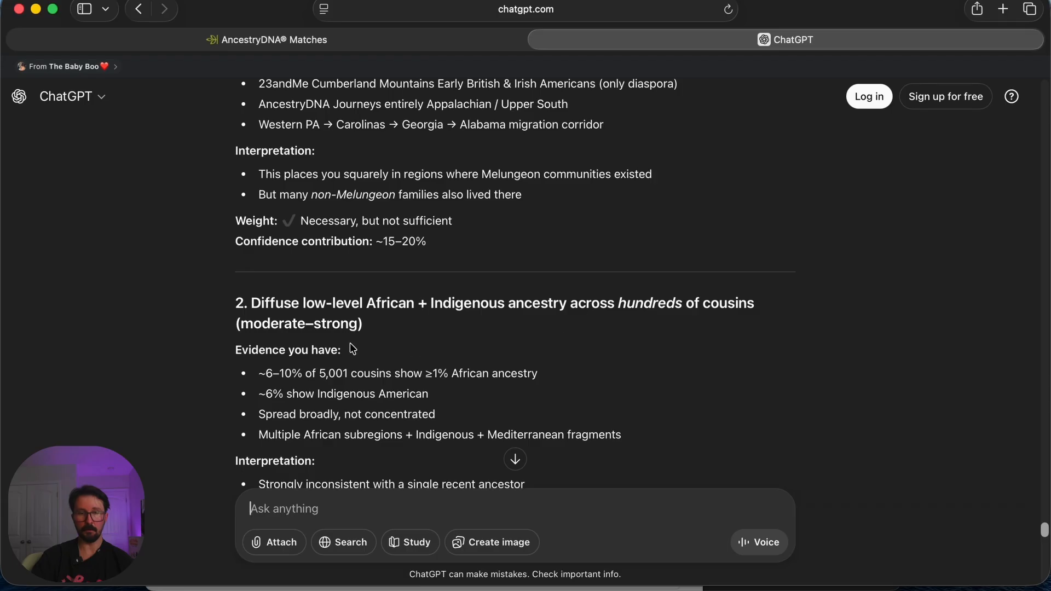
pyautogui.scroll(-1, 318, 336)
pyautogui.scroll(-4, 317, 336)
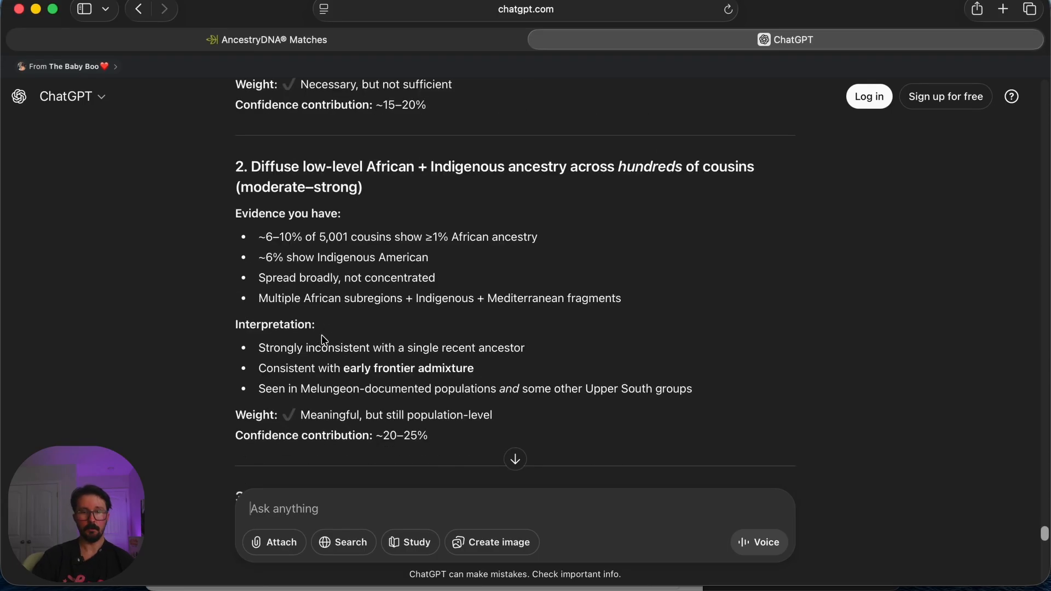
# Read sections 3 and 4 on the surname environment and the direct core Melungeon surnames among DNA cousins.
pyautogui.scroll(-7, 321, 335)
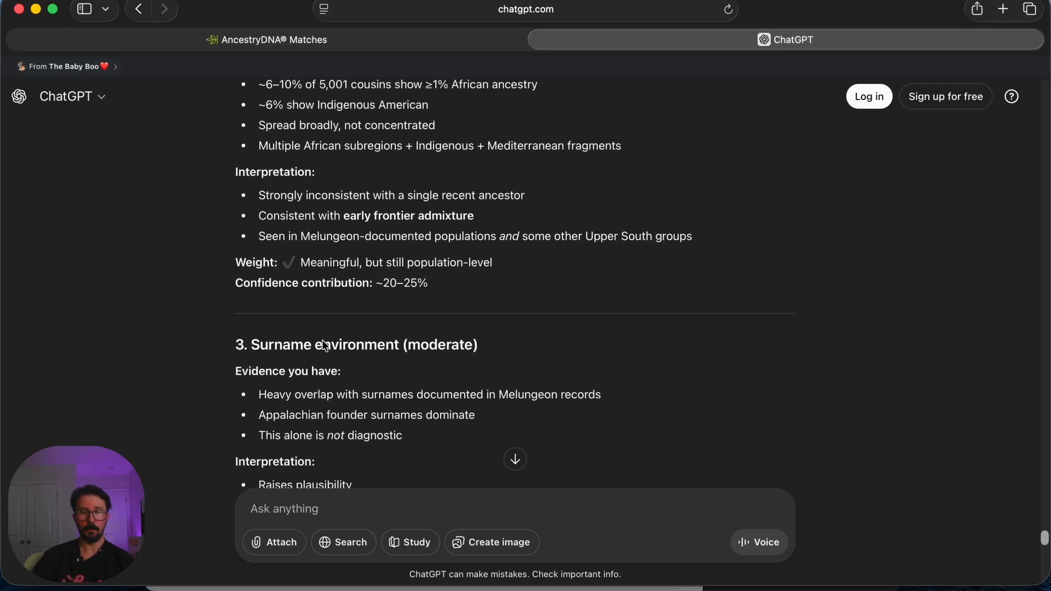
pyautogui.scroll(-2, 429, 298)
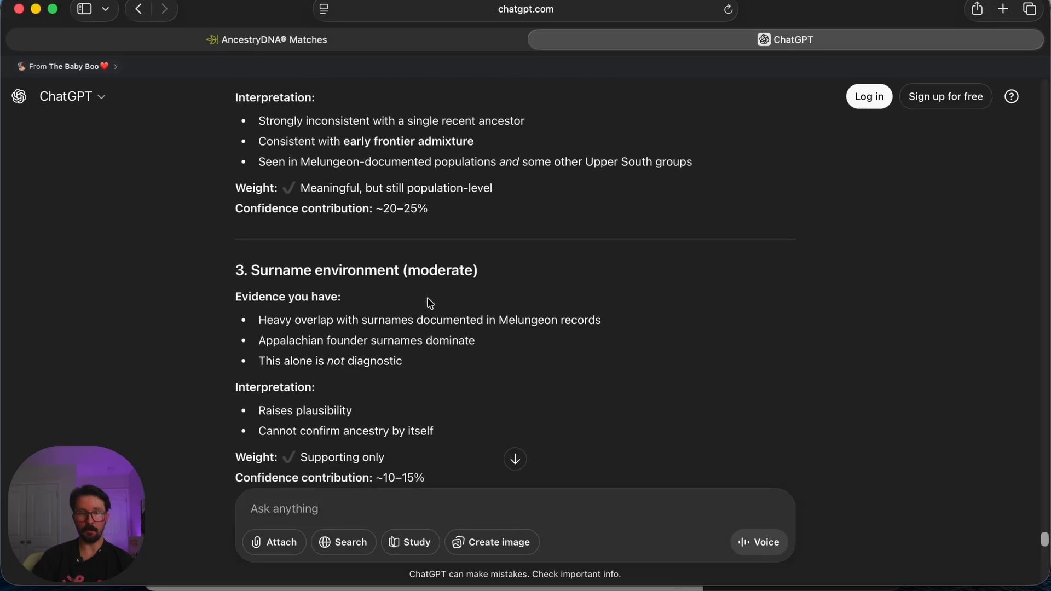
pyautogui.scroll(-1, 384, 354)
pyautogui.scroll(-7, 410, 361)
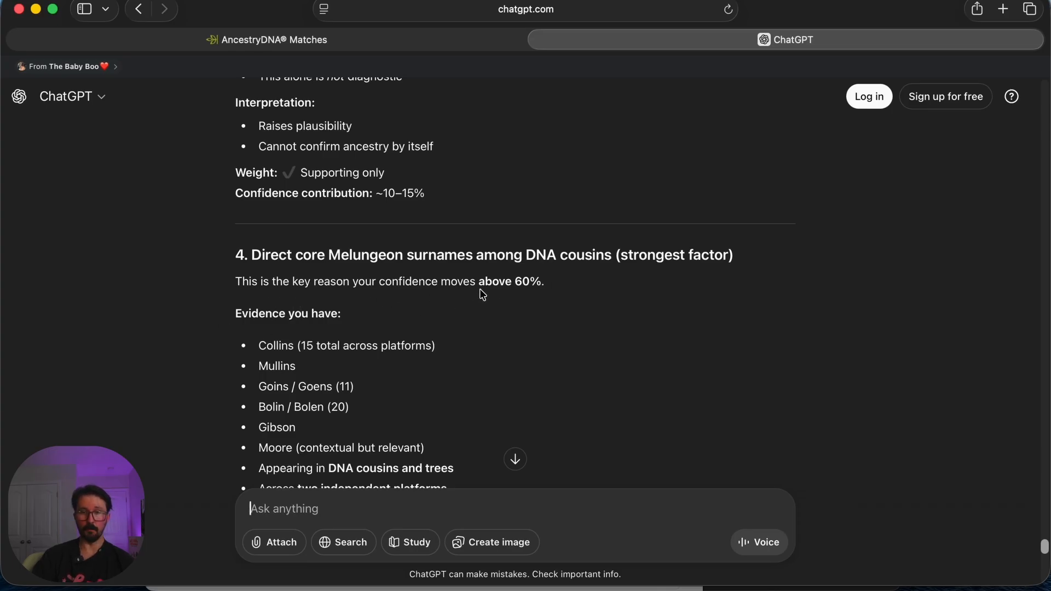
pyautogui.scroll(-5, 471, 296)
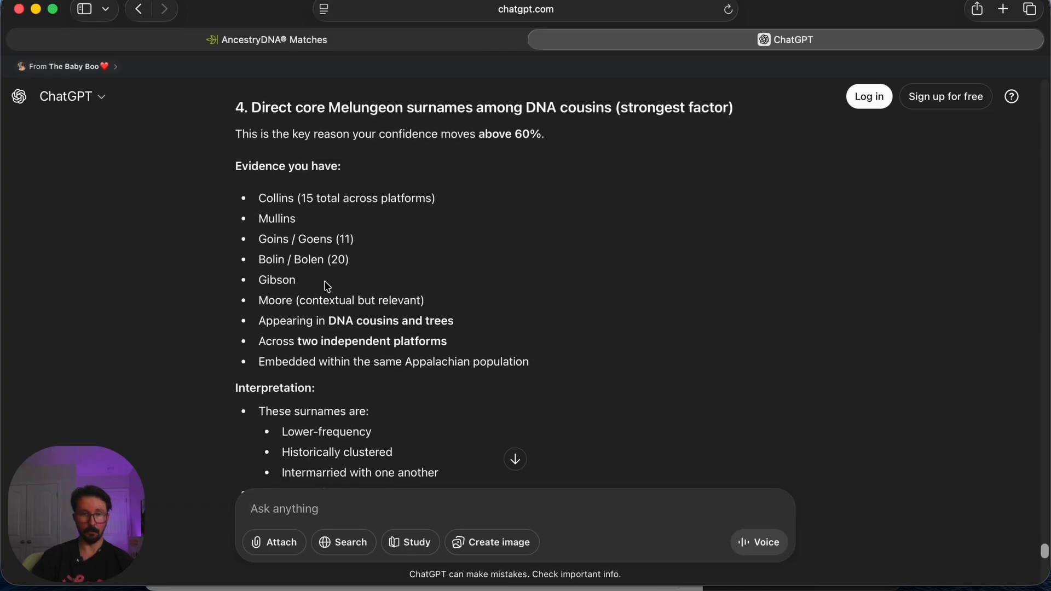
pyautogui.scroll(-5, 333, 305)
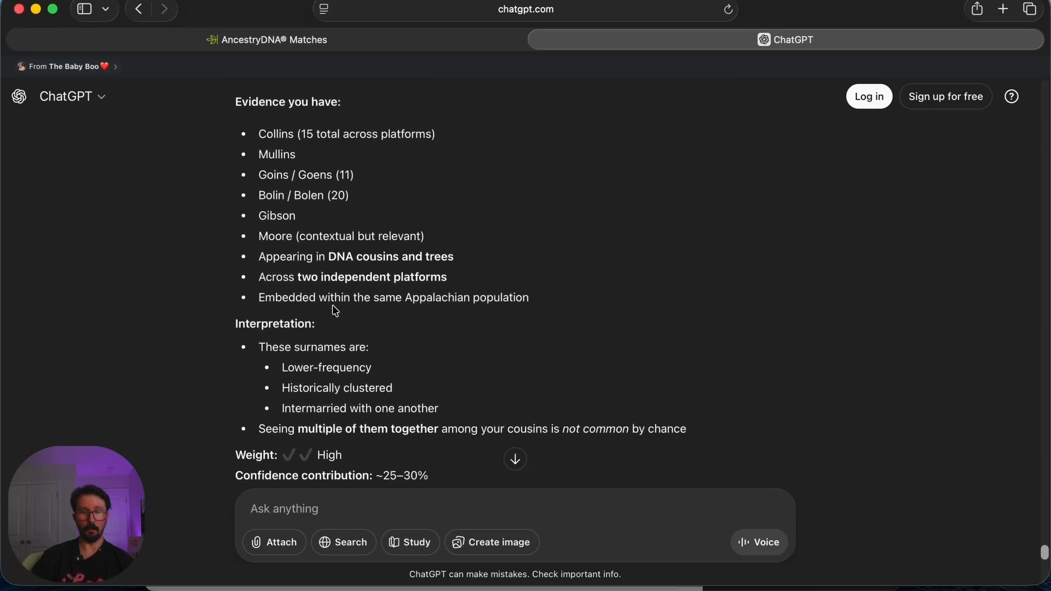
pyautogui.scroll(-3, 335, 309)
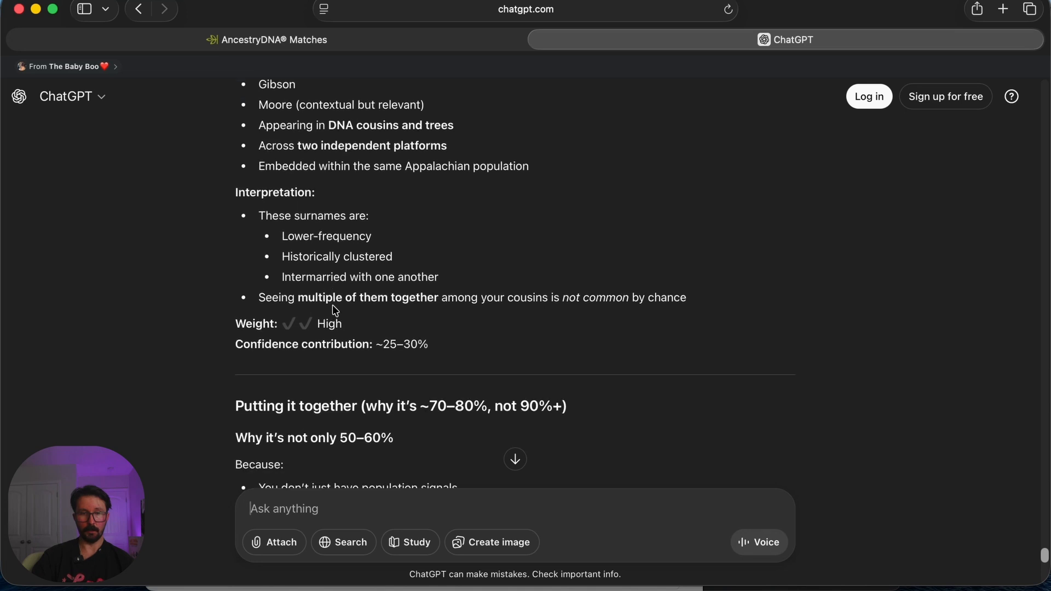
# Read the reasoning behind the confidence range, the final confidence assessment, and what would raise confidence the most.
pyautogui.scroll(-2, 345, 356)
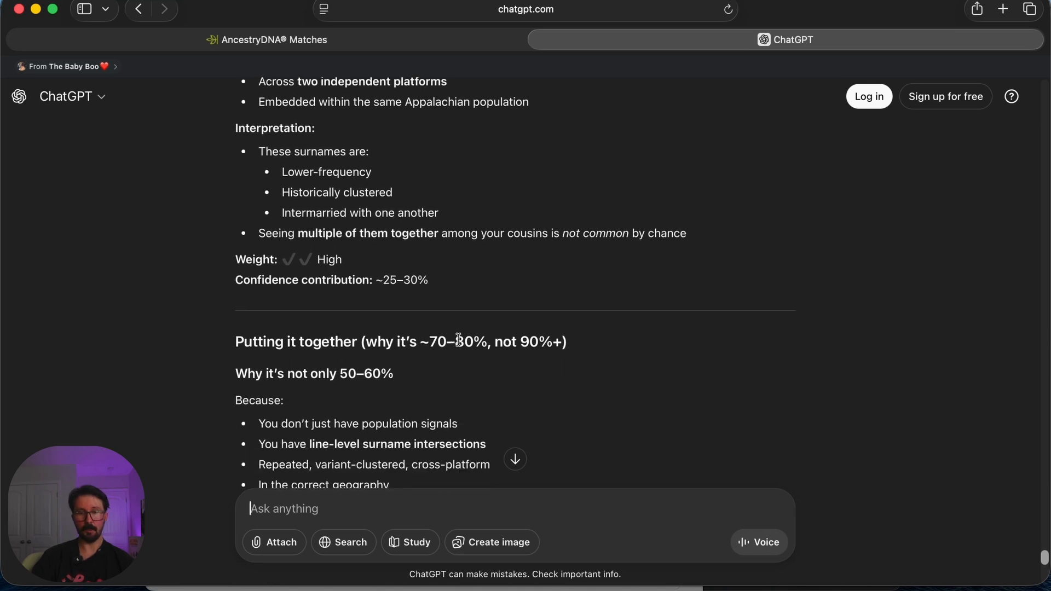
pyautogui.scroll(-1, 309, 393)
pyautogui.scroll(-2, 304, 395)
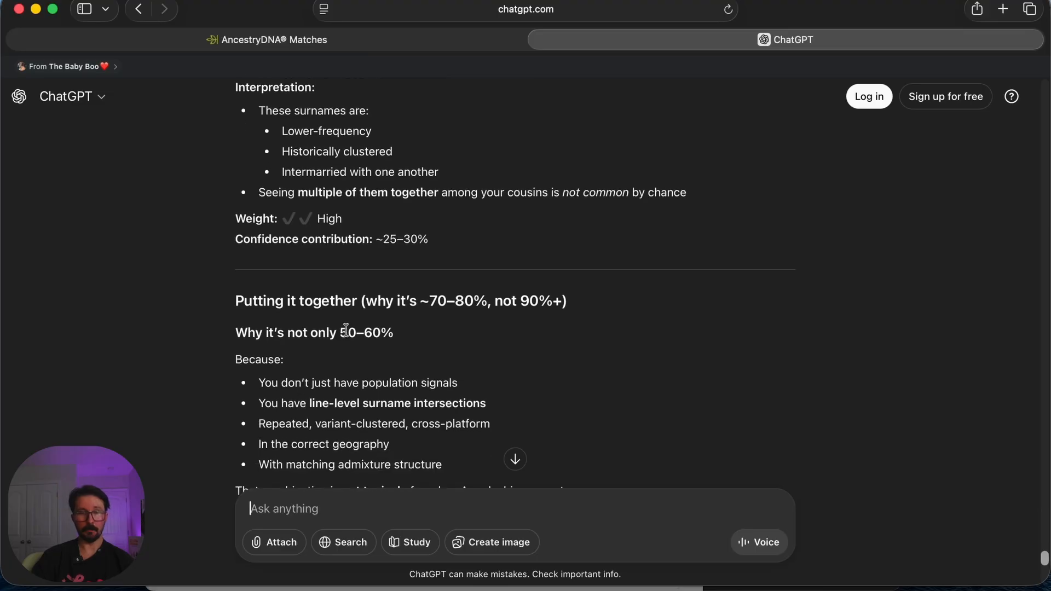
pyautogui.scroll(-5, 350, 348)
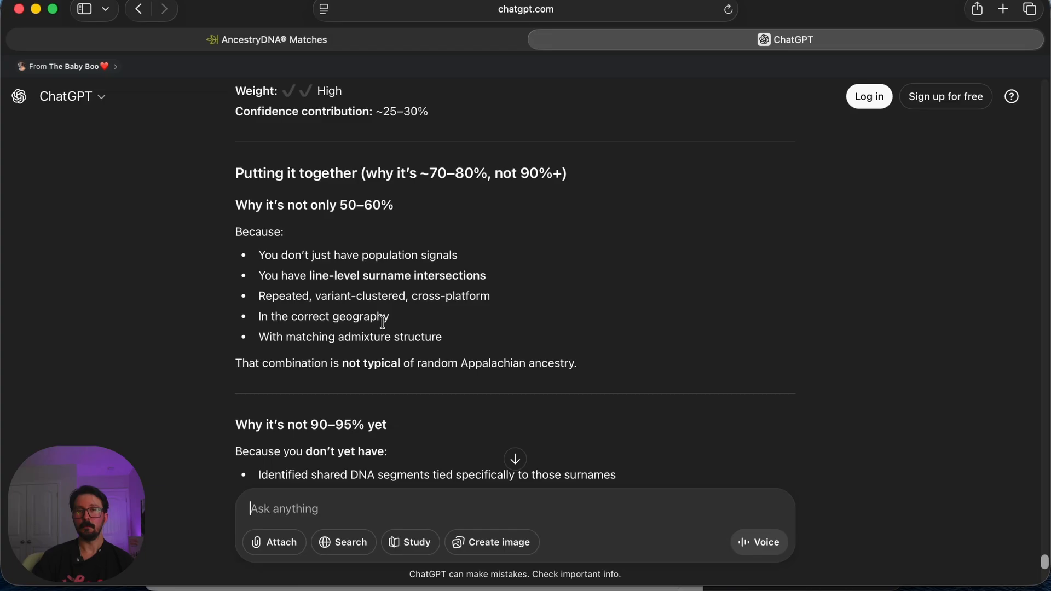
pyautogui.scroll(-5, 350, 317)
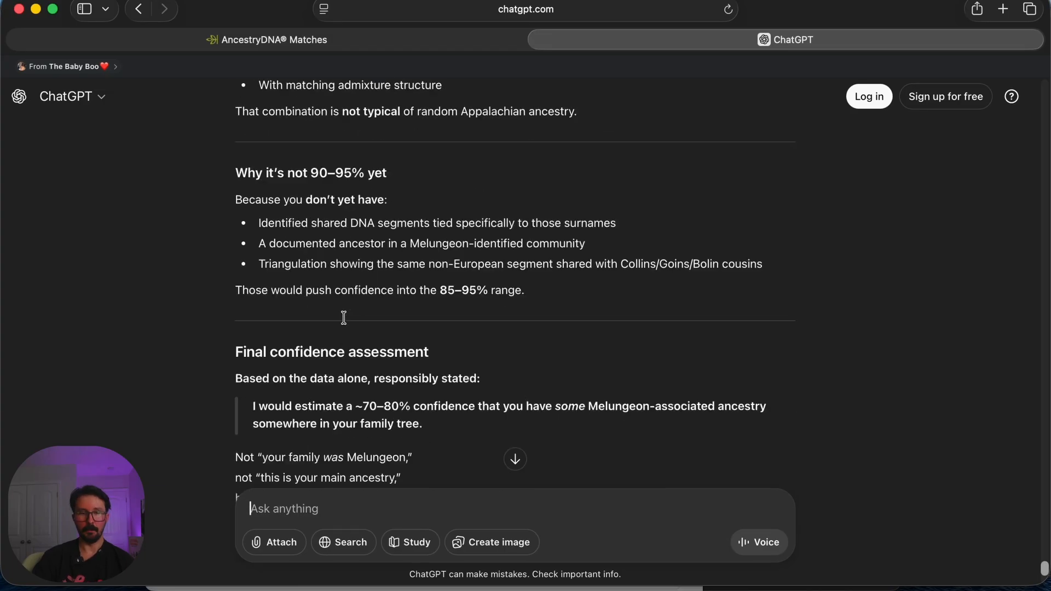
pyautogui.scroll(-3, 338, 319)
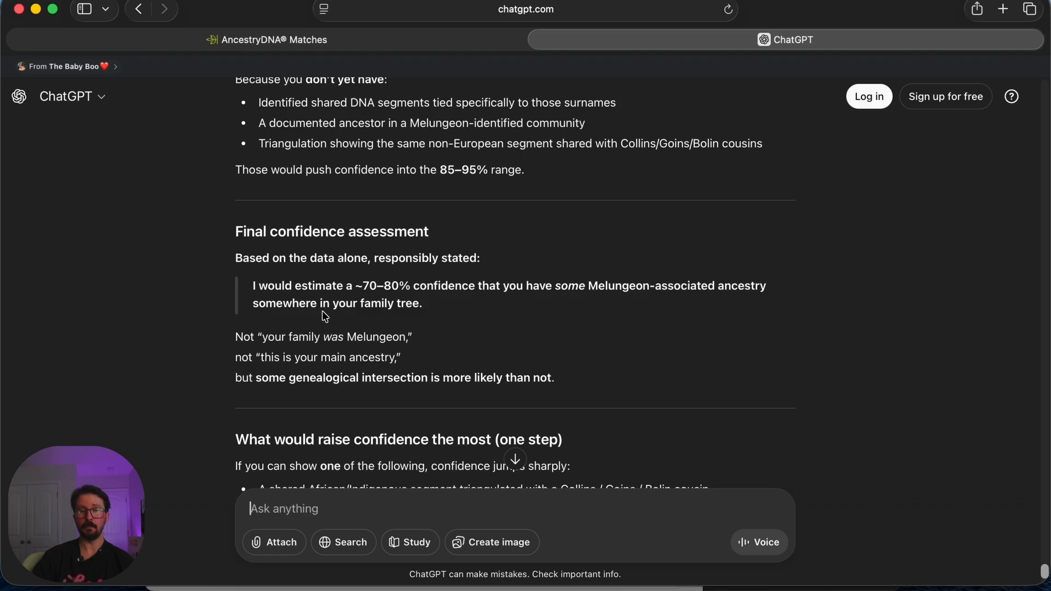
pyautogui.scroll(-5, 323, 312)
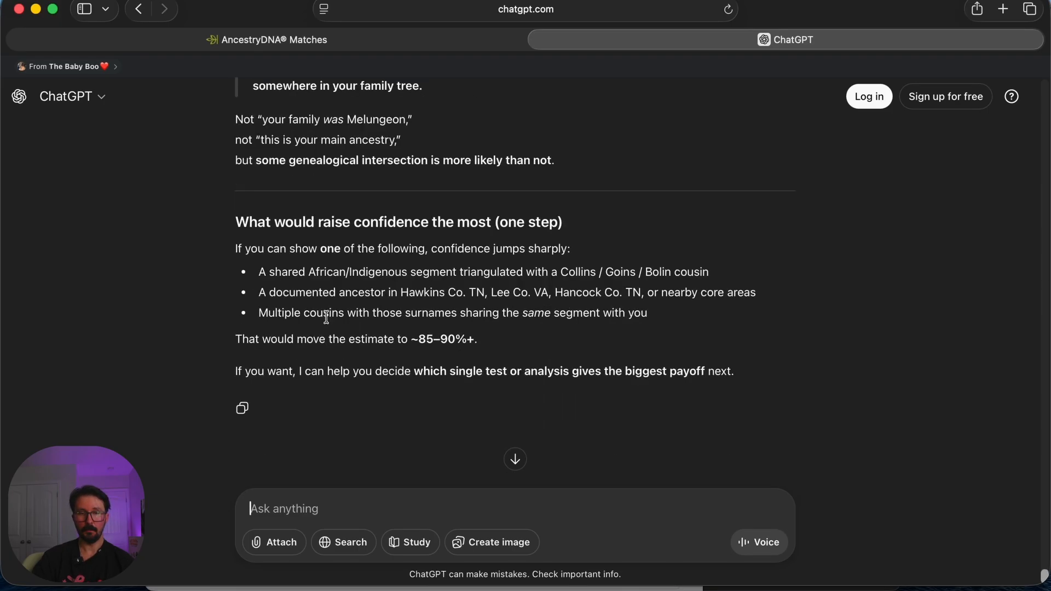